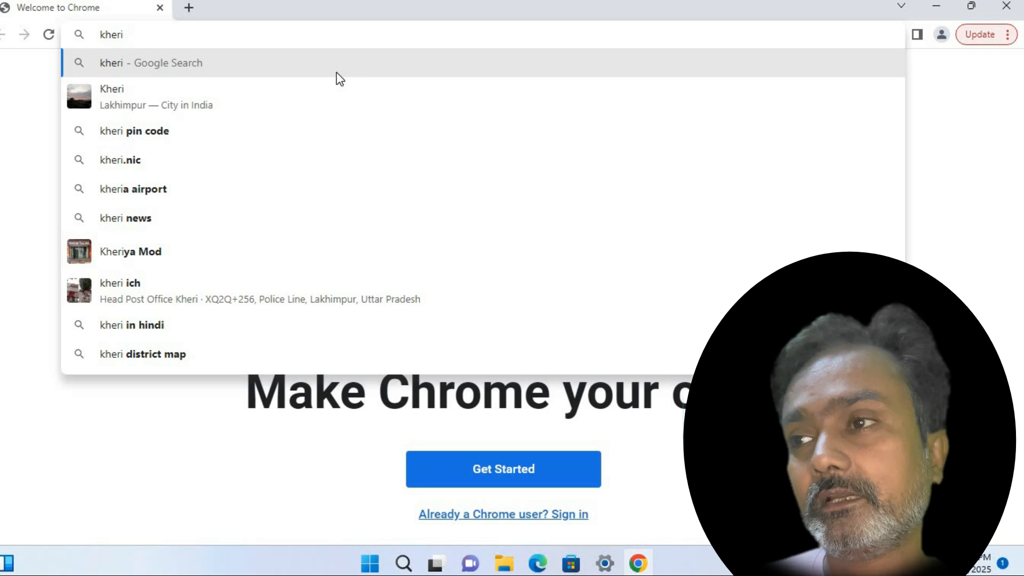
# Search for kheri.nic and open the Lakhimpur Kheri district website, kheri.nic.in
pyautogui.press('Return')
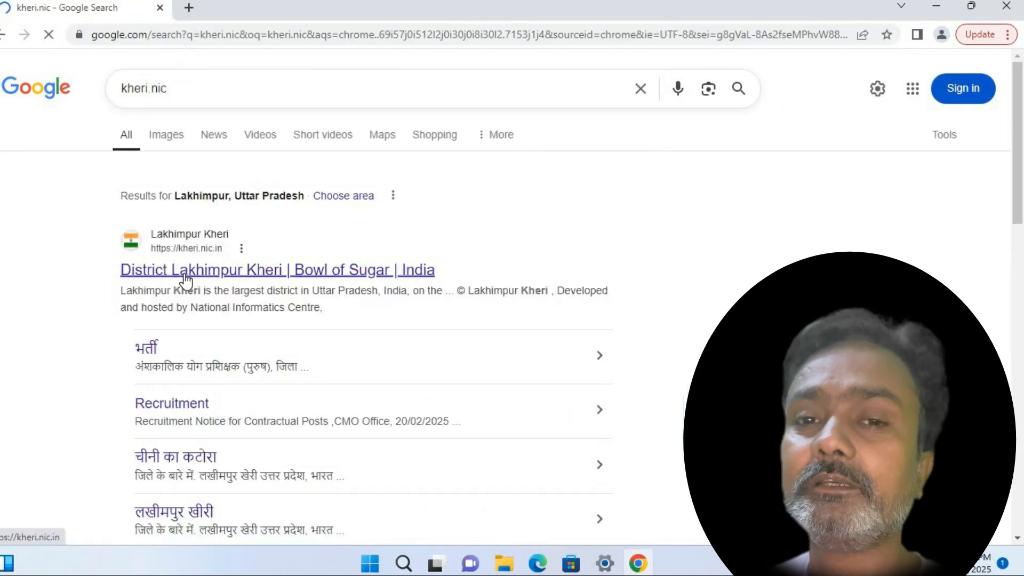
pyautogui.click(185, 278)
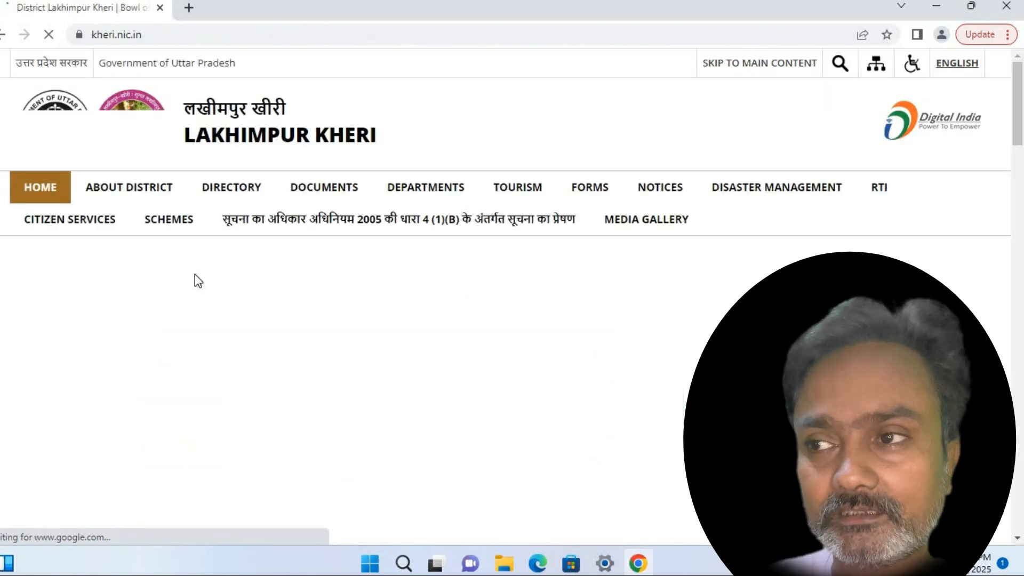
pyautogui.scroll(-3, 335, 255)
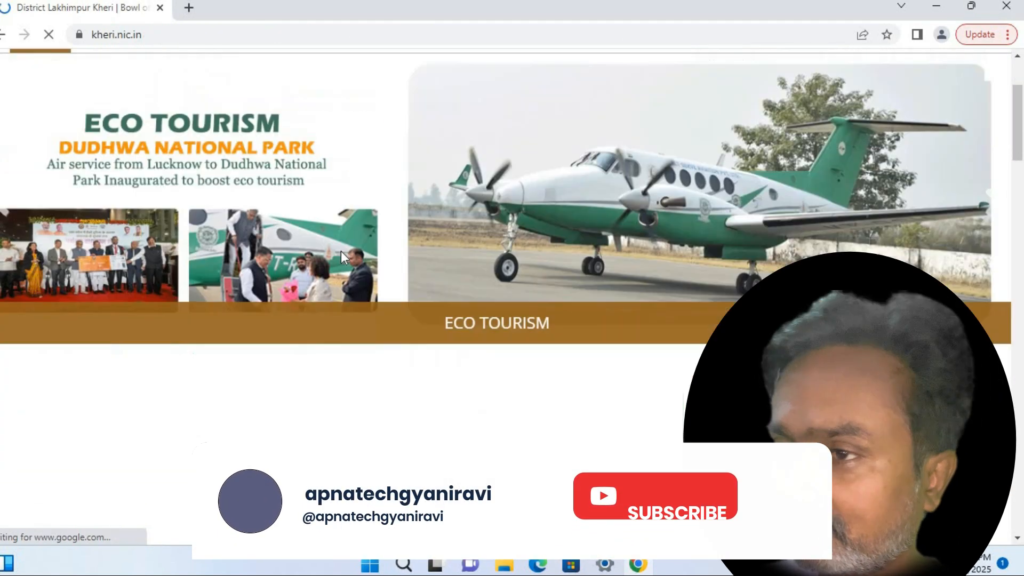
pyautogui.scroll(-6, 344, 264)
pyautogui.scroll(1, 343, 155)
# Open the e-office UP page and scroll down to its VPN download table
pyautogui.click(339, 125)
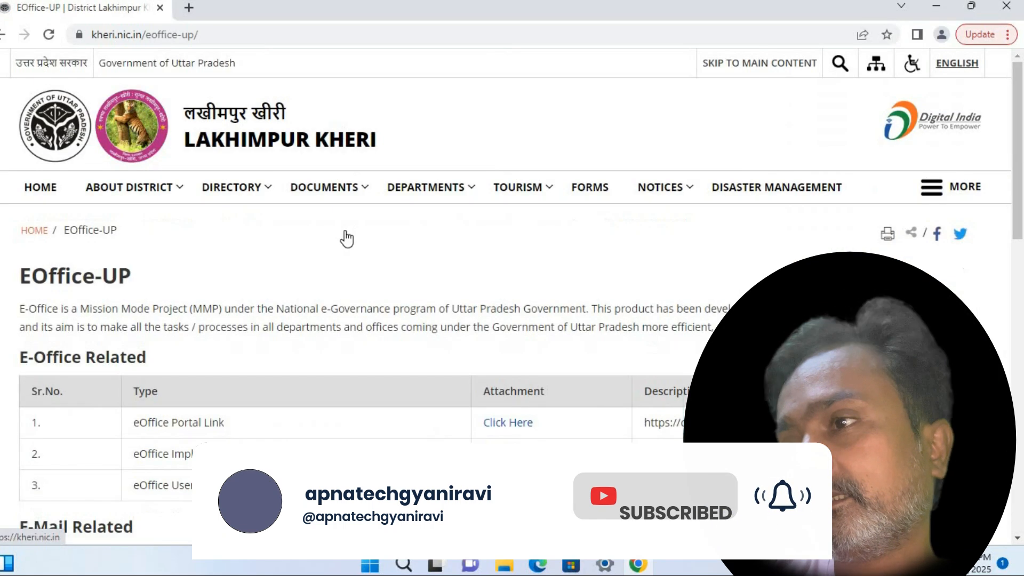
pyautogui.scroll(-6, 346, 238)
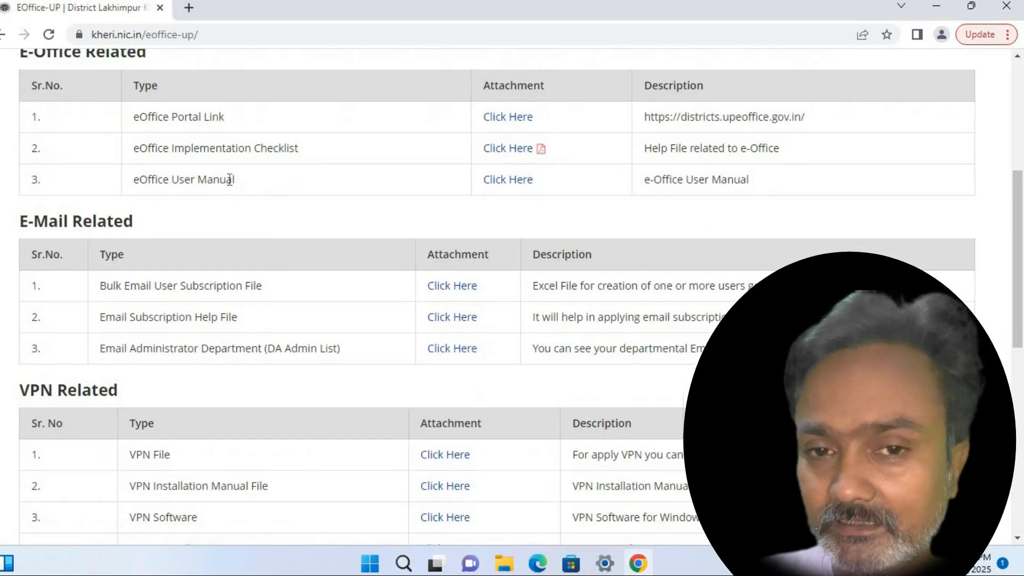
pyautogui.scroll(-2, 295, 247)
pyautogui.scroll(4, 247, 245)
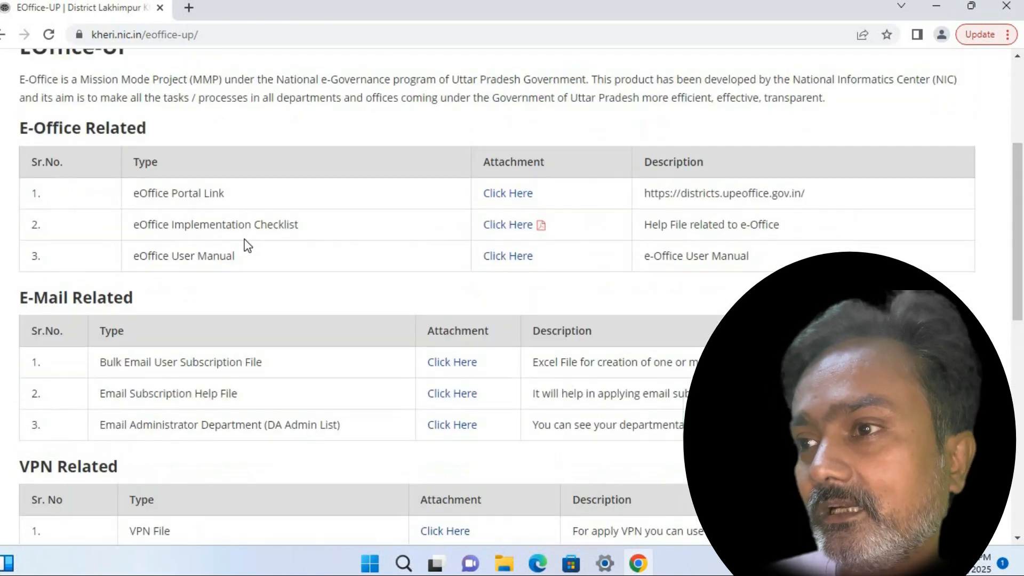
pyautogui.scroll(-3, 250, 242)
pyautogui.scroll(-2, 218, 237)
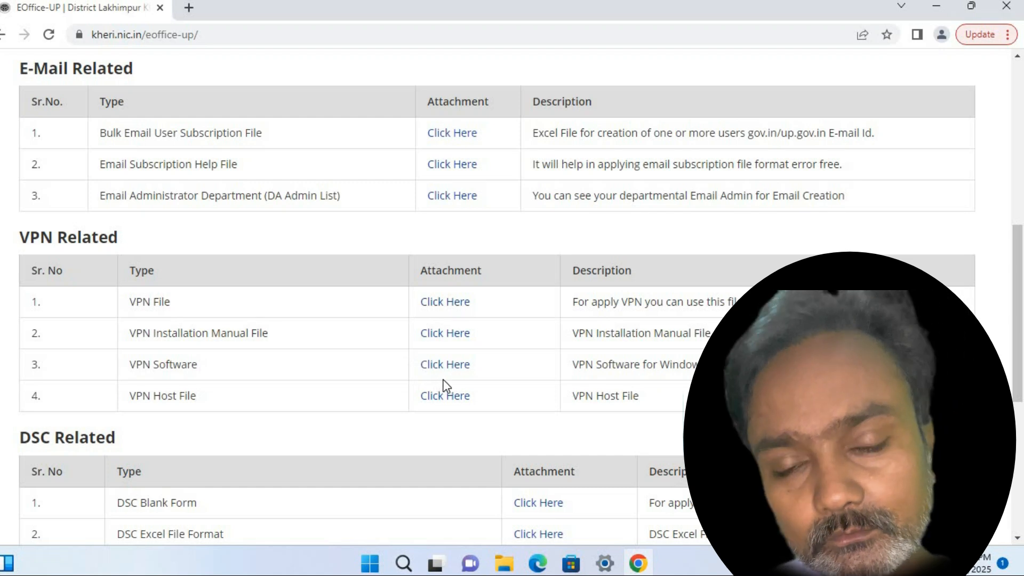
# Download the AnyConnect VPN installer and the 'hosts' VPN Host File from Google Drive
pyautogui.click(459, 373)
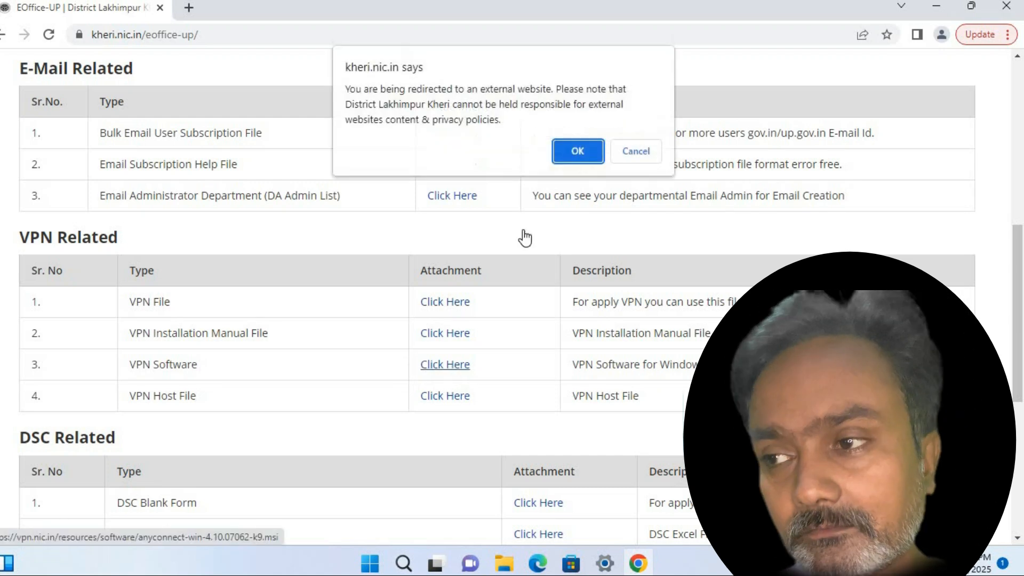
pyautogui.click(561, 155)
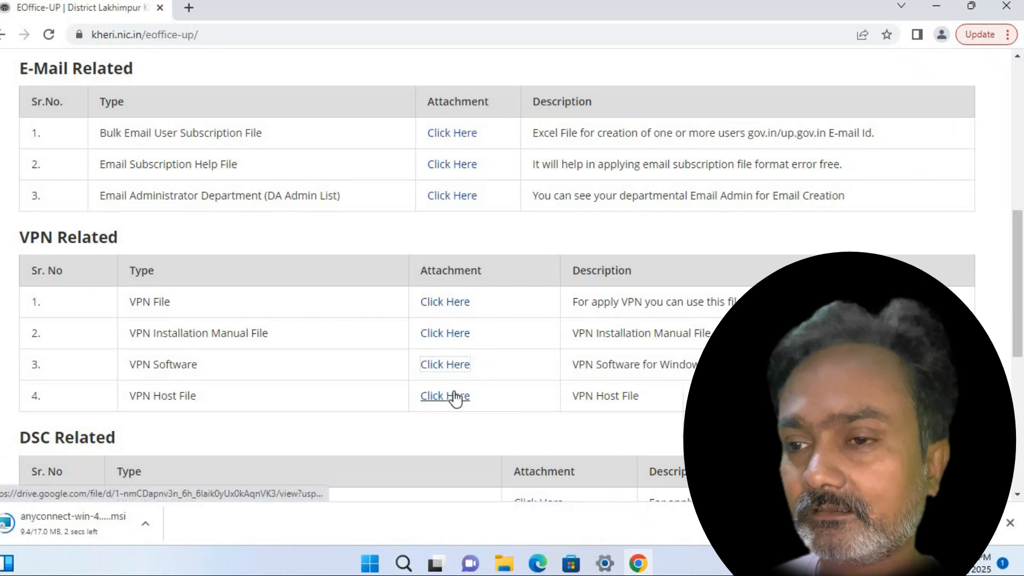
pyautogui.click(455, 397)
pyautogui.click(578, 158)
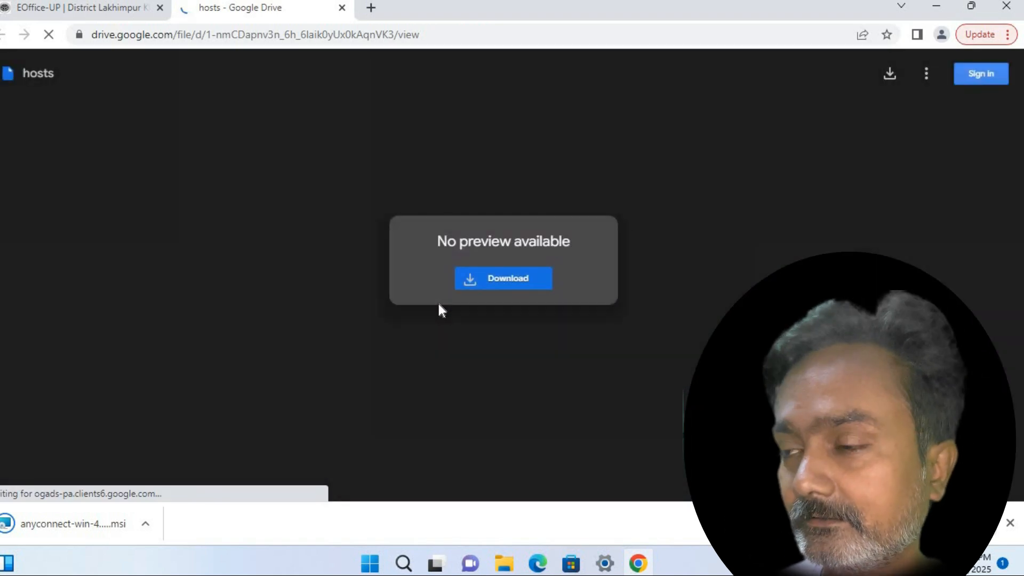
pyautogui.click(487, 284)
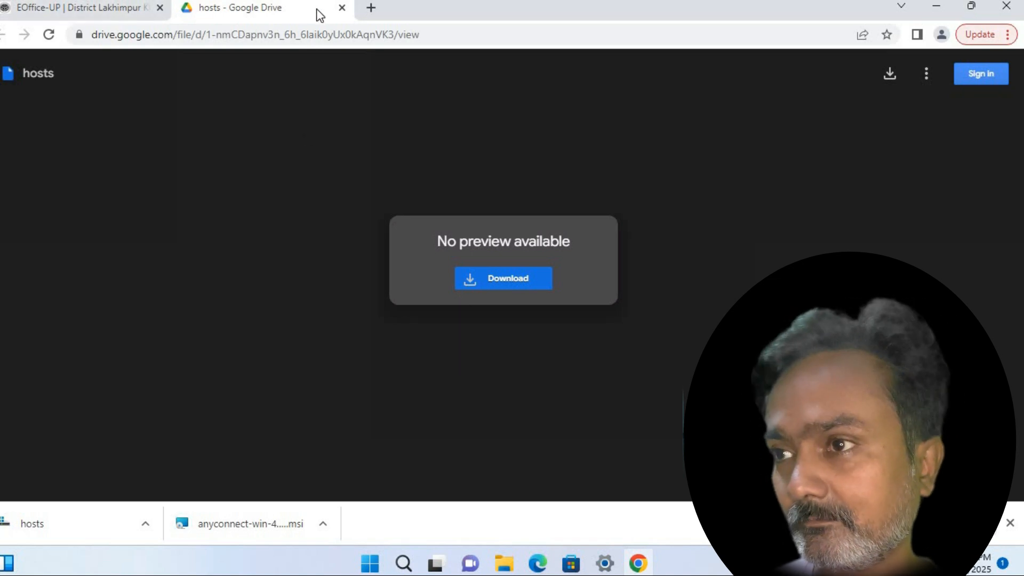
pyautogui.click(342, 9)
pyautogui.scroll(-5, 249, 299)
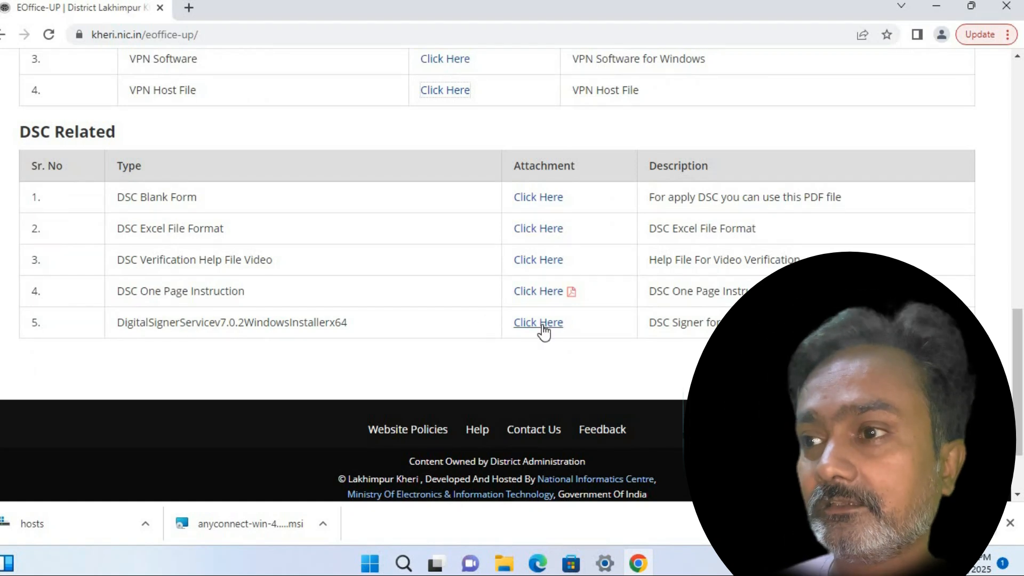
# Download the DigitalSignerServicev7.0.2WindowsInstallerx64 zip from Drive despite the virus-scan warning
pyautogui.click(543, 331)
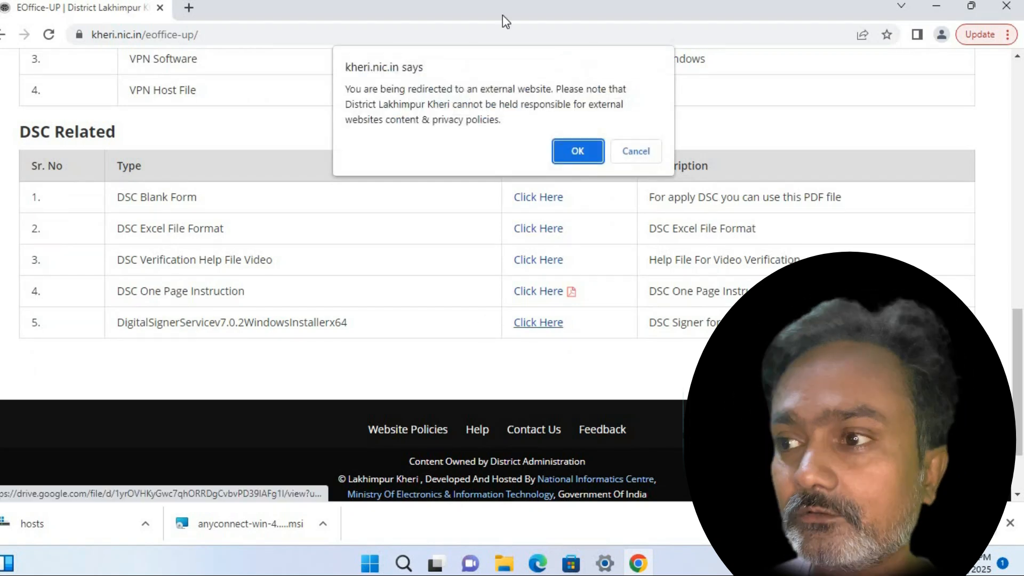
pyautogui.click(572, 154)
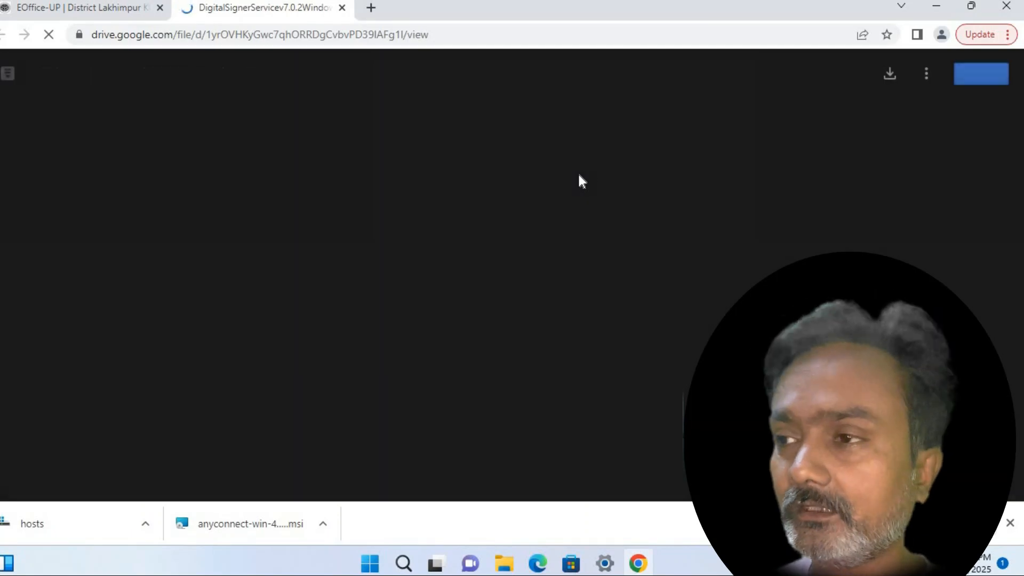
pyautogui.click(888, 75)
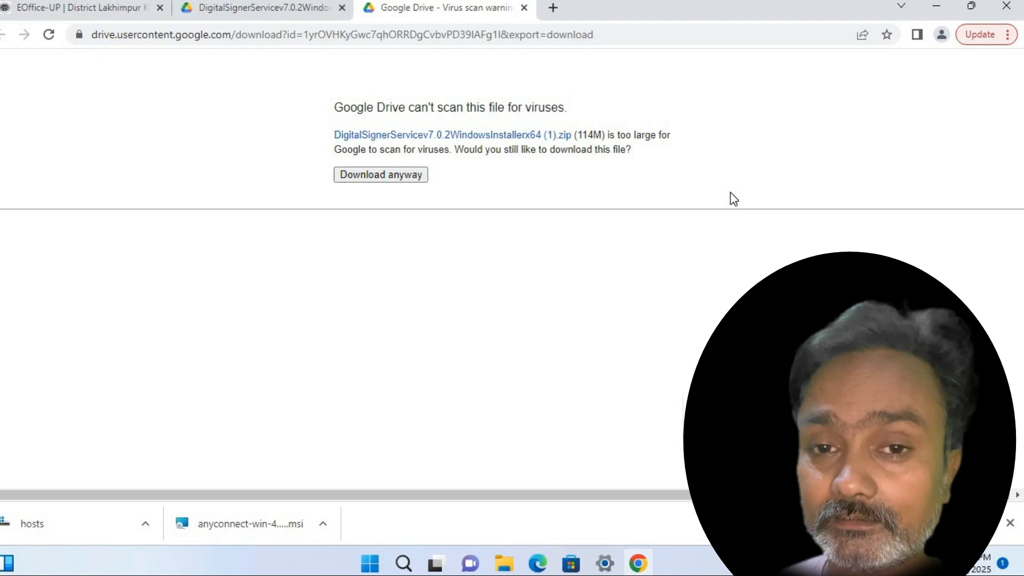
pyautogui.click(392, 172)
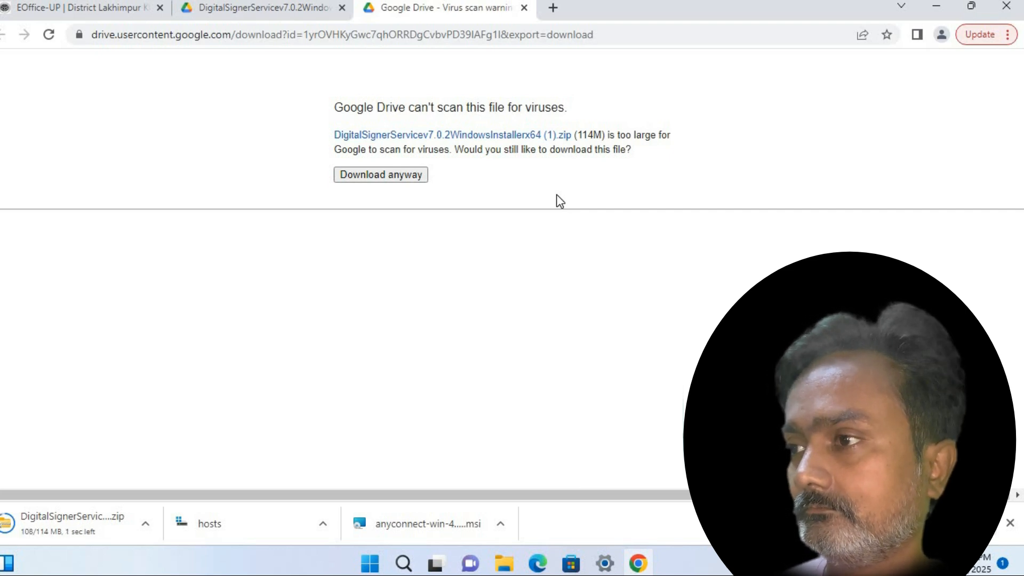
pyautogui.click(970, 5)
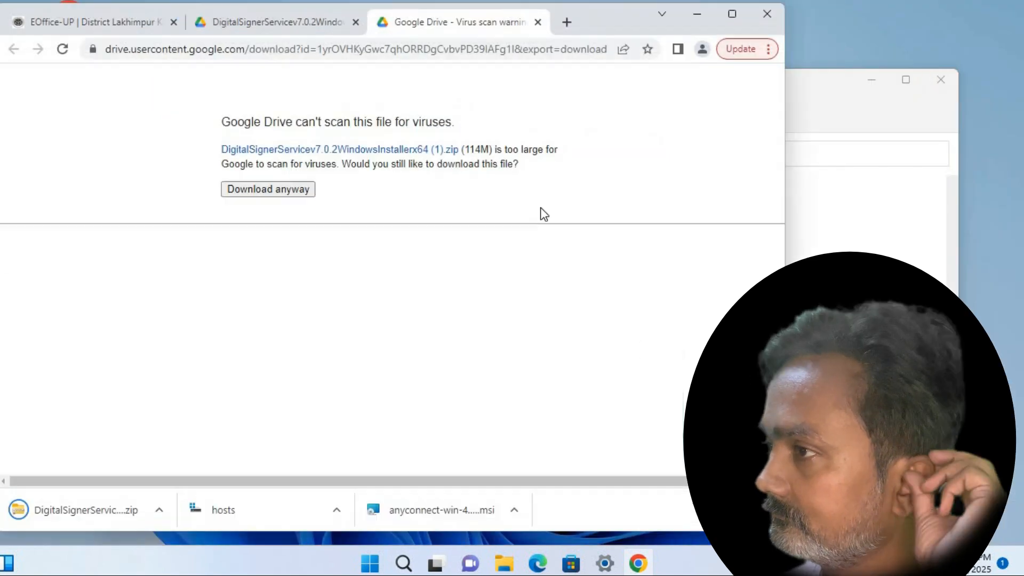
# Reach the \\musha network share through Run and open the musha folder
pyautogui.moveTo(608, 21); pyautogui.dragTo(695, 23)
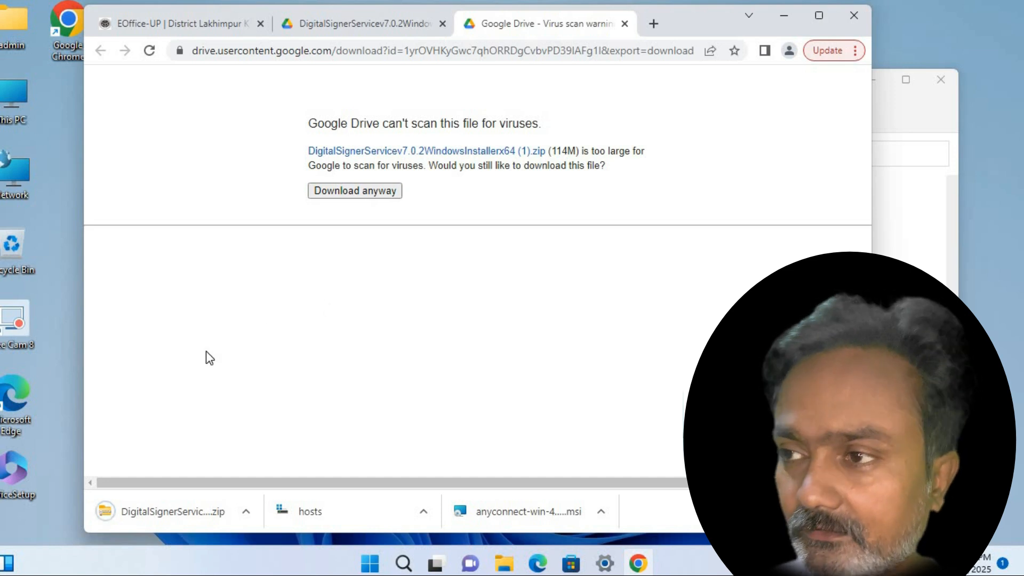
pyautogui.press('super+r')
pyautogui.press('Escape')
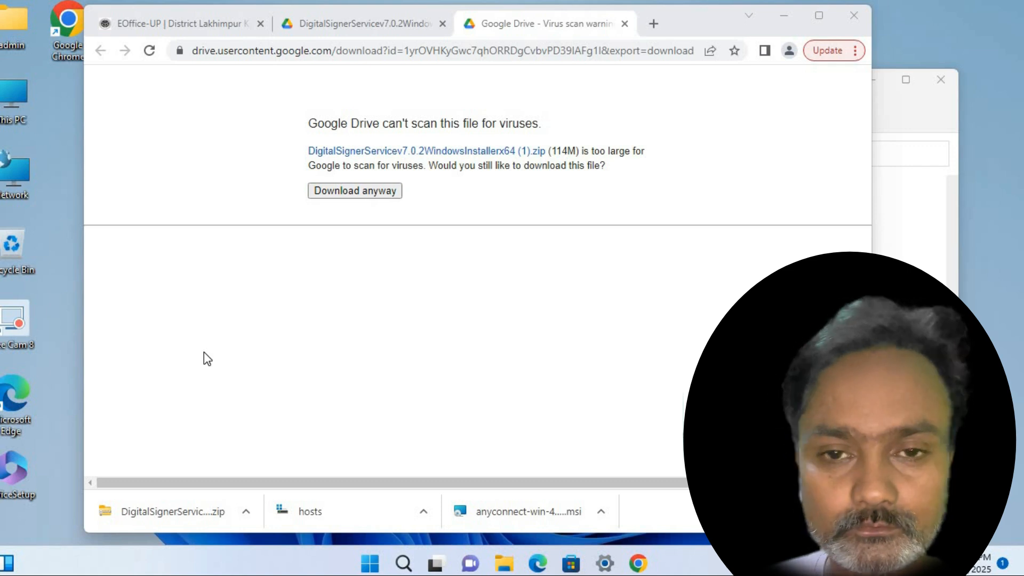
pyautogui.press('Down')
pyautogui.press('Right')
pyautogui.press('Up')
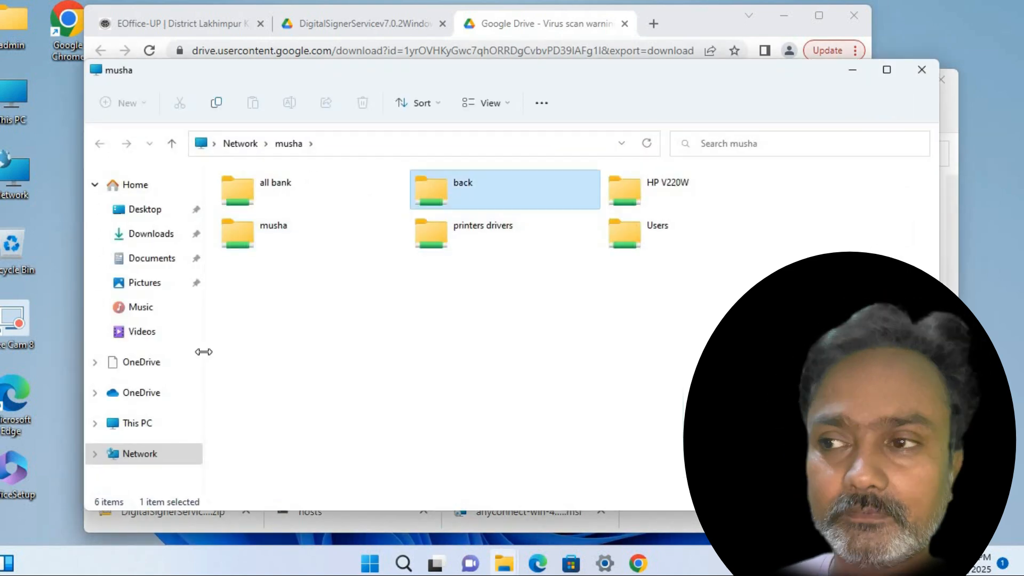
pyautogui.press('Left')
pyautogui.press('Down')
pyautogui.press('Return')
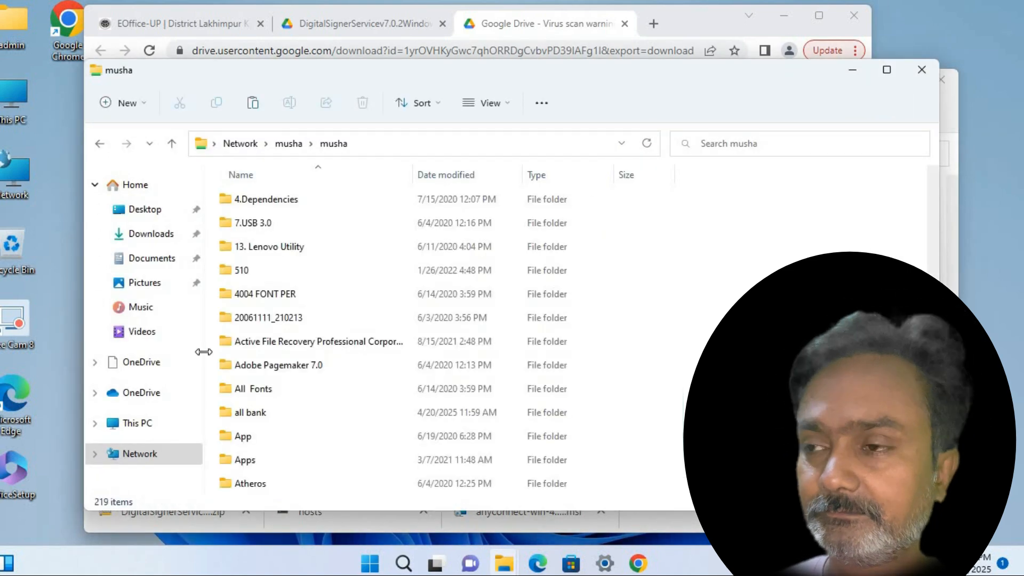
# Find the jre-8u281-windows-i586 installer, then minimize Explorer and Chrome to show the desktop
pyautogui.press('j')
pyautogui.press('a')
pyautogui.press('v')
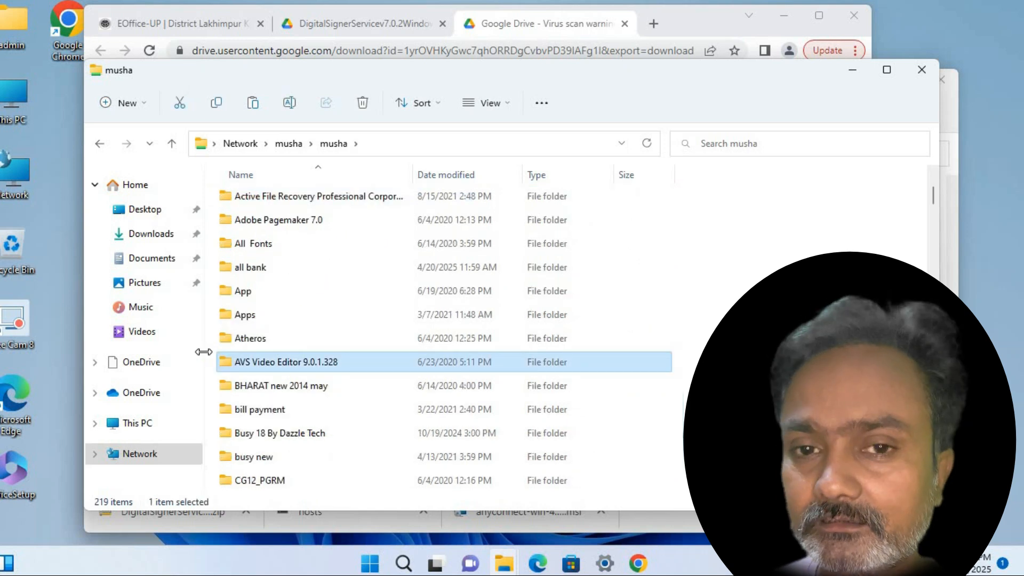
pyautogui.press('j')
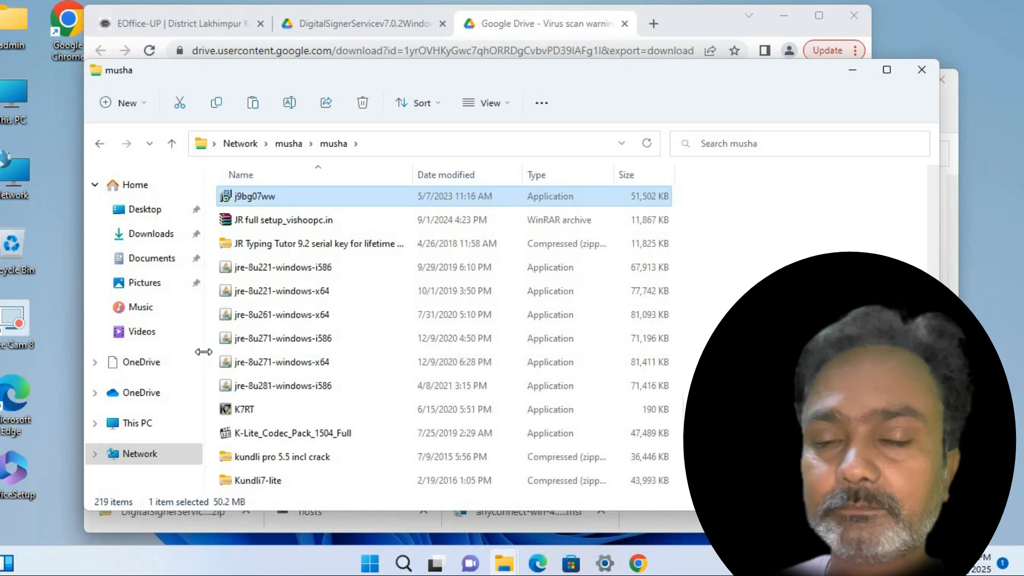
pyautogui.press('Down')
pyautogui.press('Down')
pyautogui.press('Down')
pyautogui.press('Down')
pyautogui.press('Down')
pyautogui.press('Down')
pyautogui.press('Down')
pyautogui.press('Down')
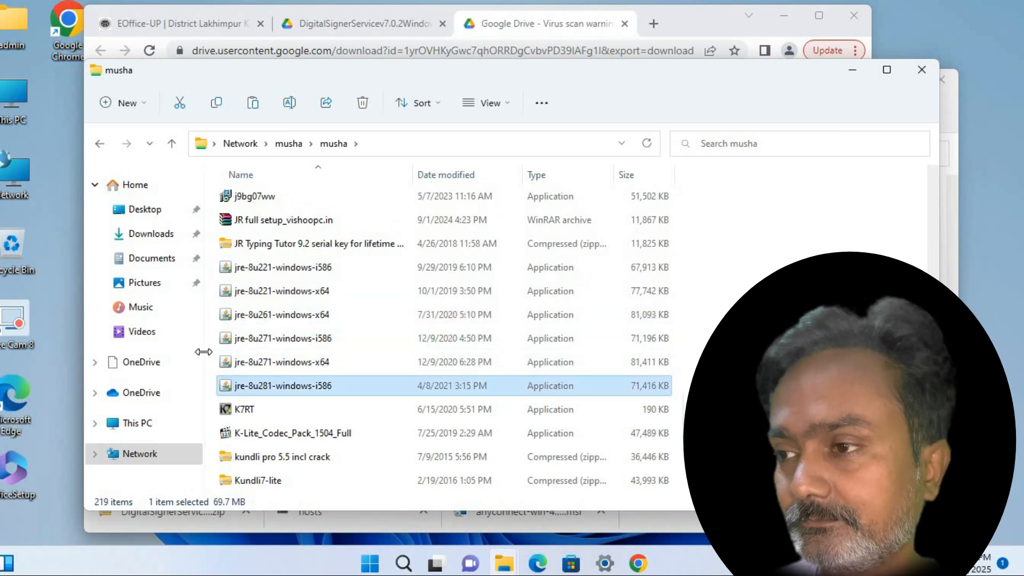
pyautogui.click(852, 70)
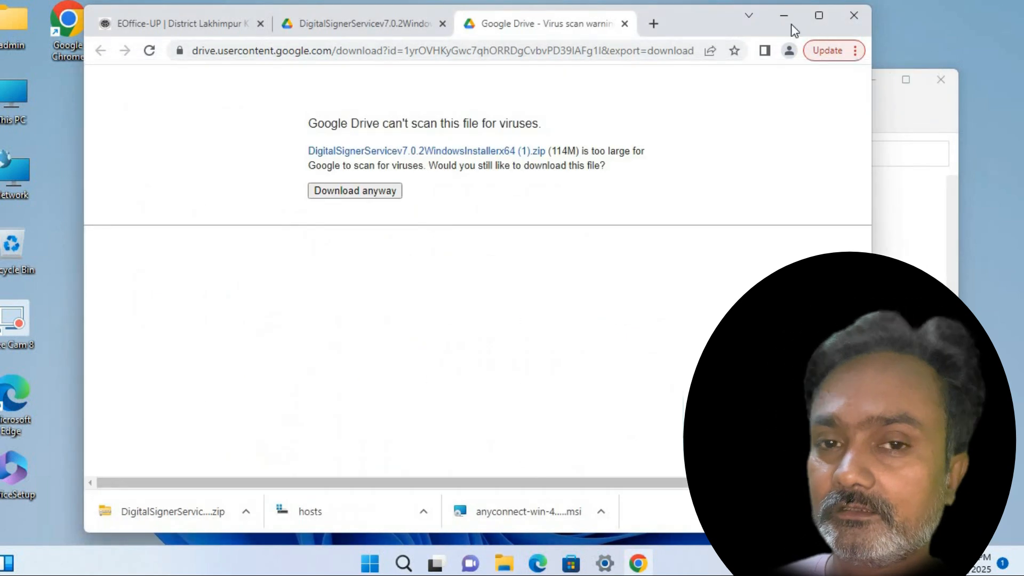
pyautogui.click(782, 16)
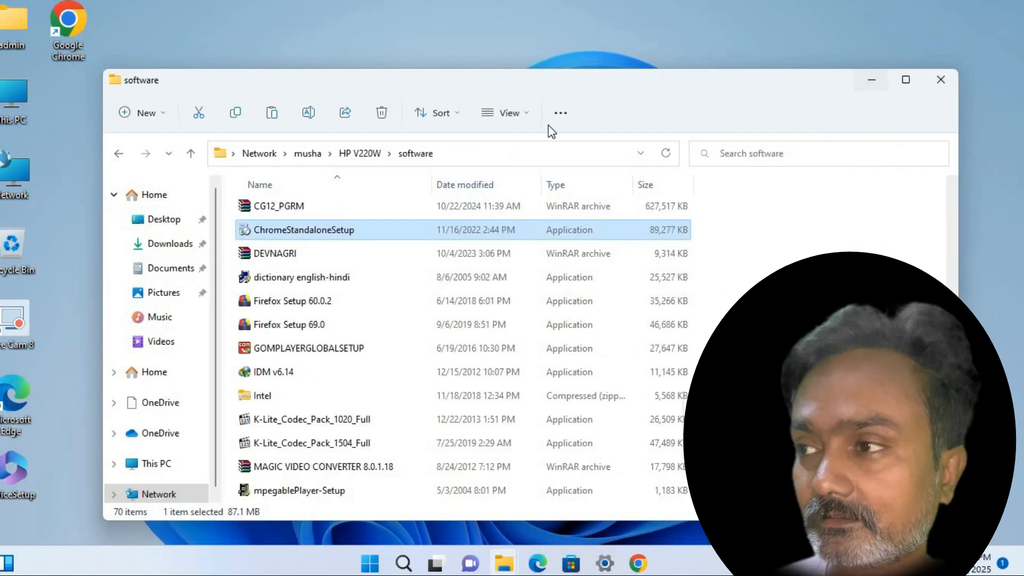
pyautogui.press('super+d')
# Paste the jre-8u281-windows-i586 installer onto the desktop, refresh it, and launch the installer
pyautogui.rightClick(304, 91)
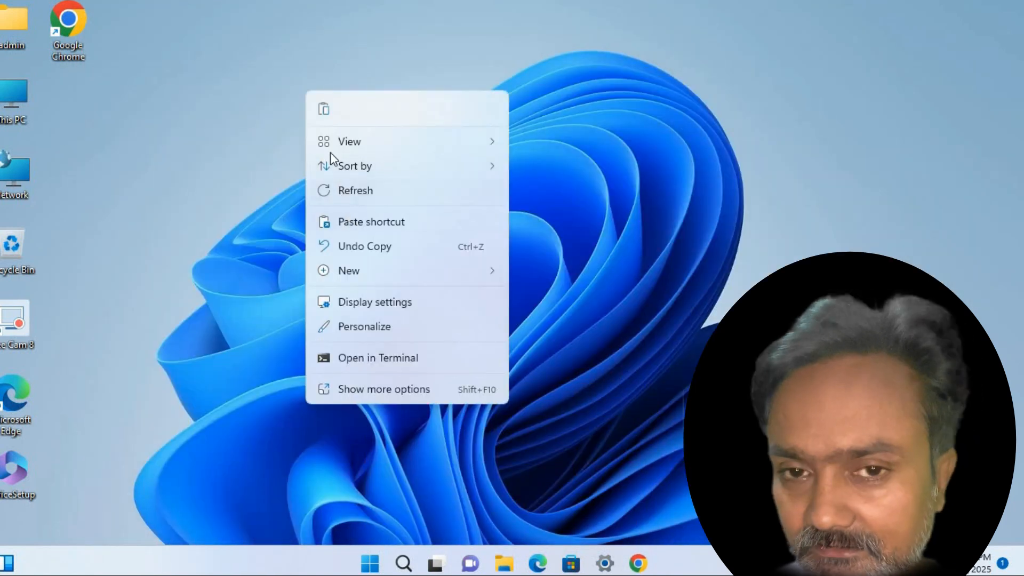
pyautogui.click(324, 110)
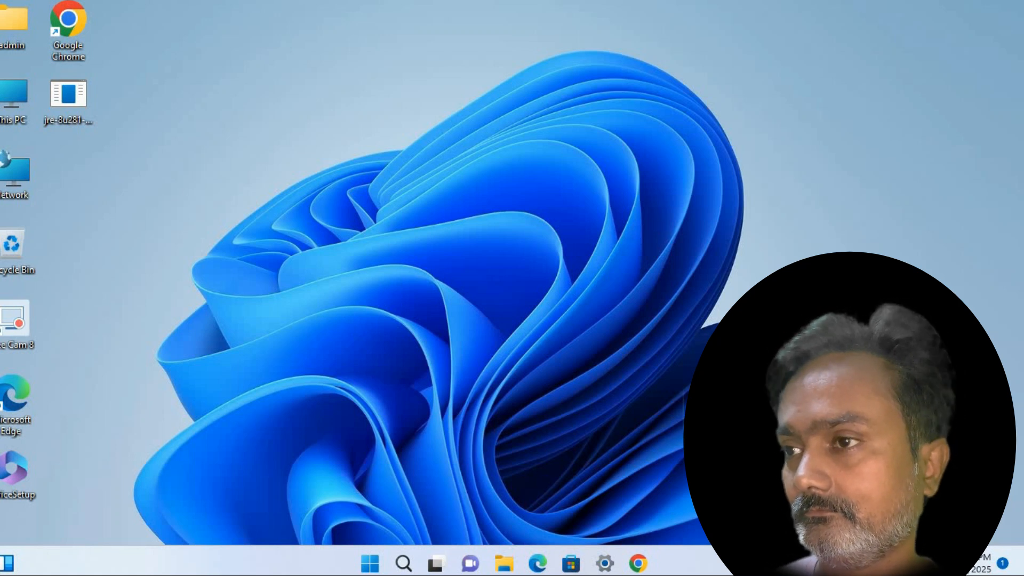
pyautogui.rightClick(277, 174)
pyautogui.click(282, 222)
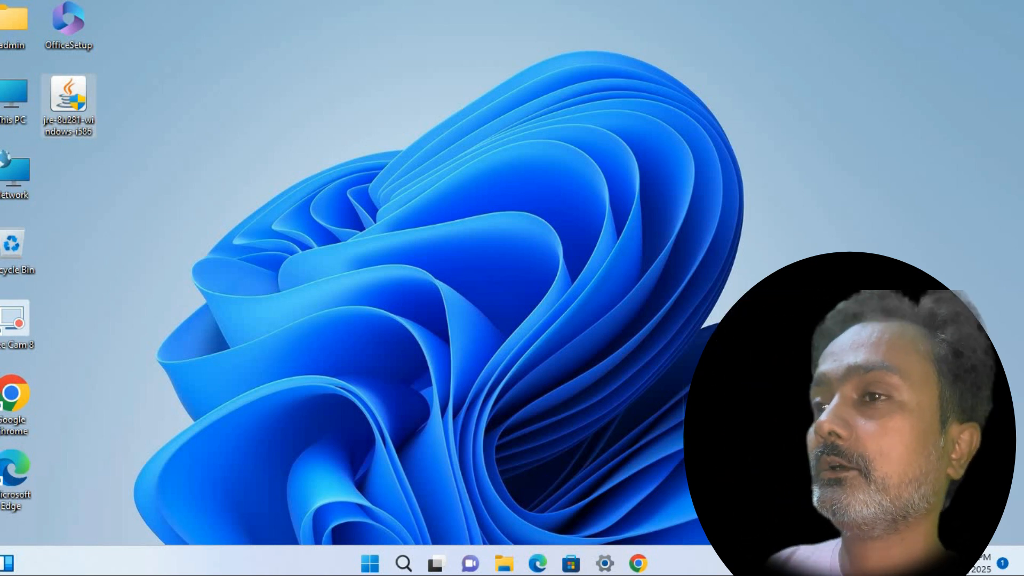
pyautogui.click(431, 402)
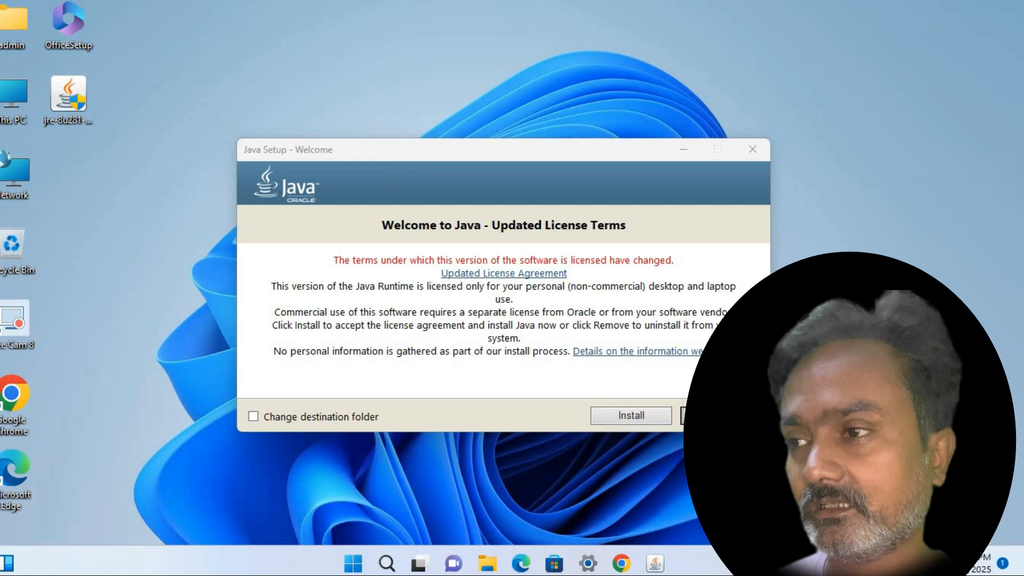
# Install Java from the Welcome dialog and close setup once installation succeeds
pyautogui.click(647, 416)
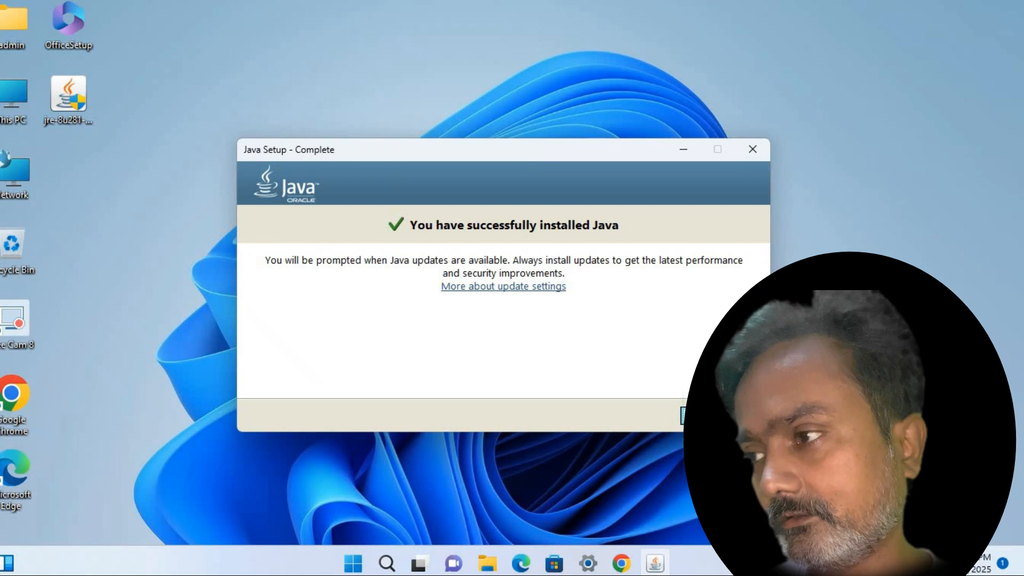
pyautogui.click(719, 415)
# In musha > gpd > CapicomForWindows7-64bit, select capicom.dll and Interop.CAPICOM.dll
pyautogui.rightClick(596, 291)
pyautogui.click(641, 283)
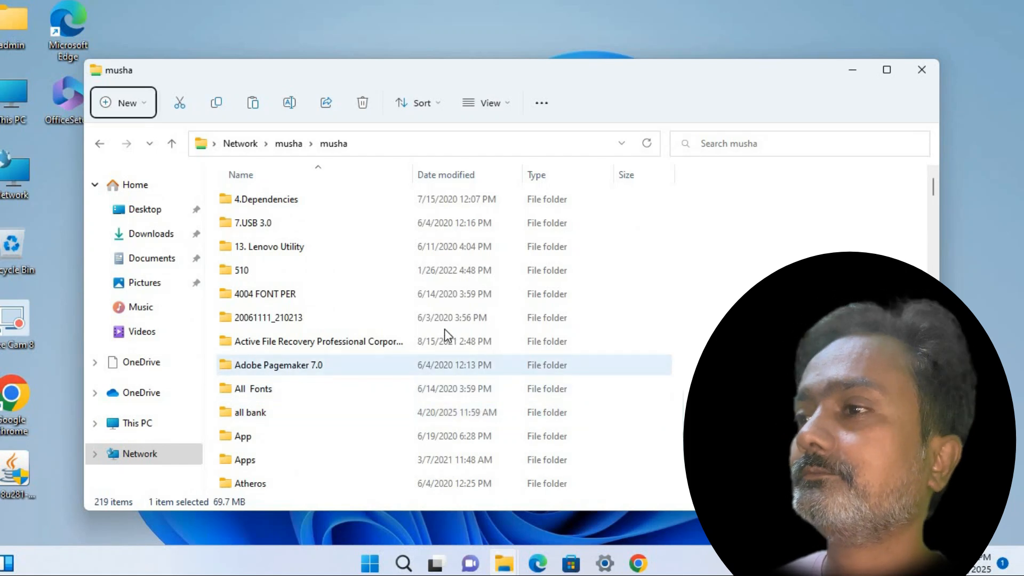
pyautogui.click(424, 337)
pyautogui.click(426, 341)
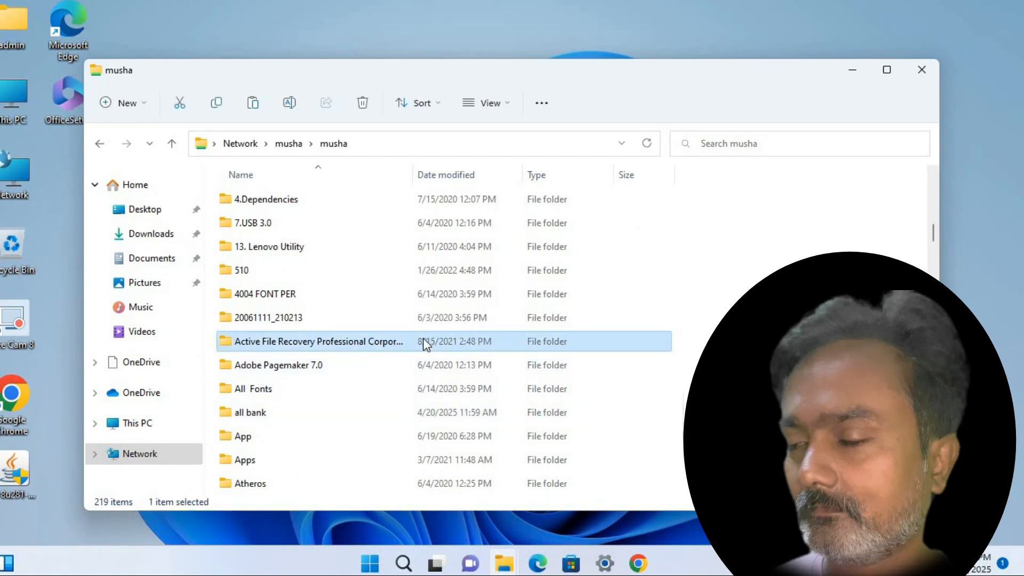
pyautogui.press('g')
pyautogui.press('Return')
pyautogui.press('Down')
pyautogui.press('Down')
pyautogui.press('Up')
pyautogui.press('Return')
pyautogui.press('Return')
pyautogui.press('Up')
pyautogui.press('Up')
pyautogui.hotkey('shift', 'Down')
# Paste both DLLs into C:\Windows\SysWOW64, granting administrator permission for all items
pyautogui.press('super+r')
pyautogui.write('\\')
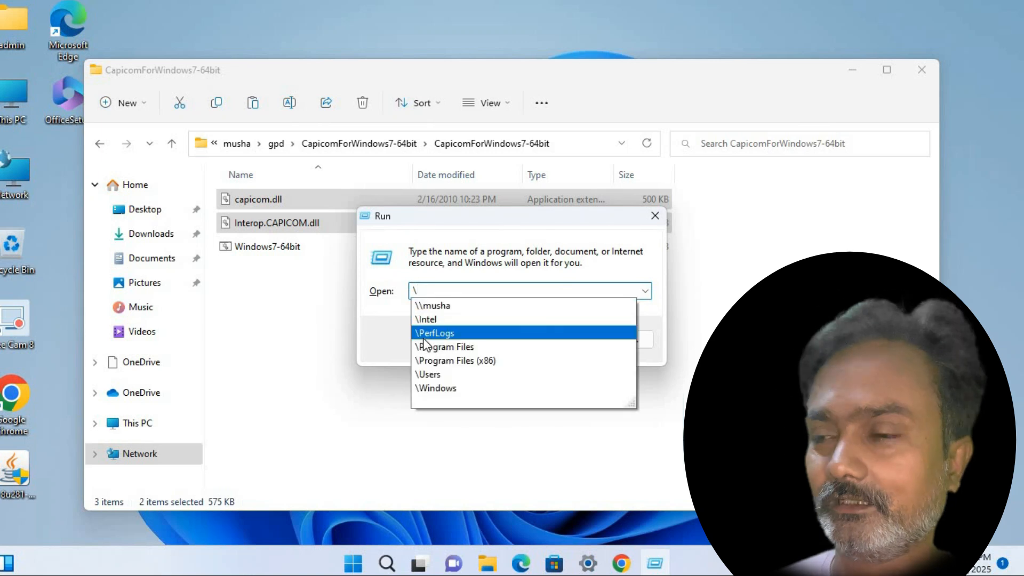
pyautogui.press('Down')
pyautogui.press('Down')
pyautogui.press('Down')
pyautogui.press('Down')
pyautogui.press('Down')
pyautogui.press('Down')
pyautogui.press('Down')
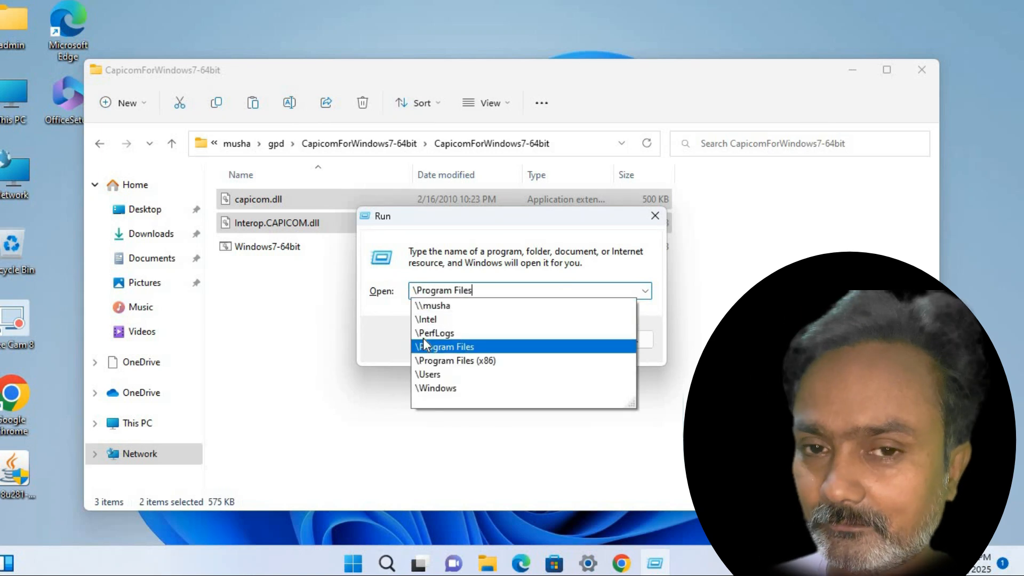
pyautogui.write('\\sys')
pyautogui.press('Down')
pyautogui.press('Down')
pyautogui.press('Down')
pyautogui.press('Down')
pyautogui.press('Down')
pyautogui.press('Down')
pyautogui.press('Down')
pyautogui.press('Return')
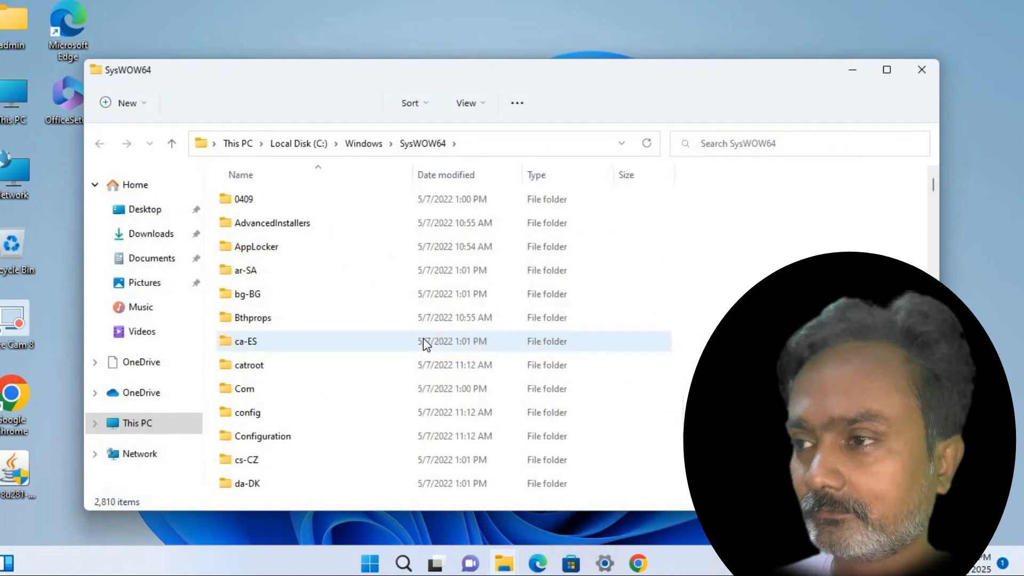
pyautogui.hotkey('ctrl', 'v')
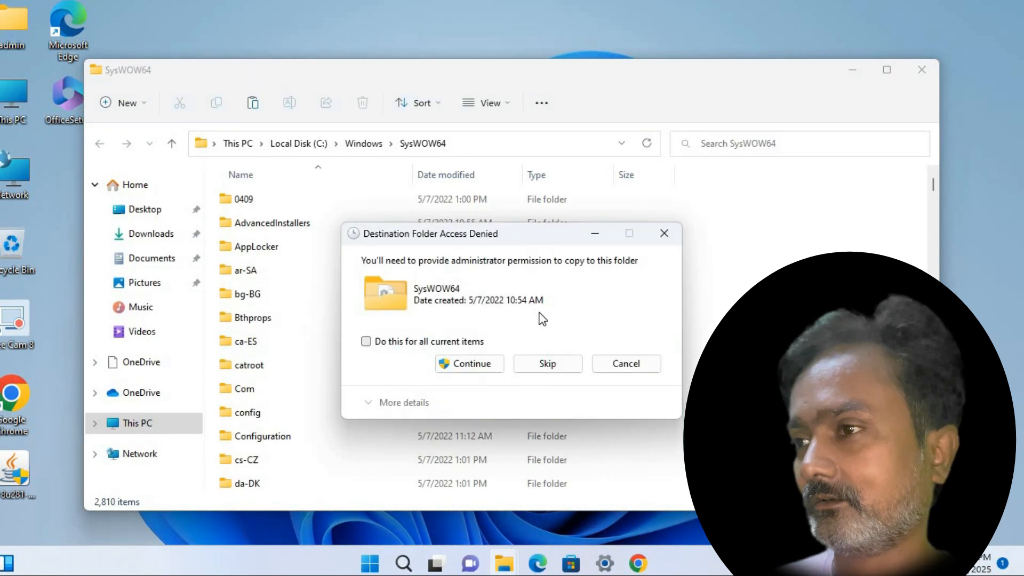
pyautogui.hotkey('alt', 'a')
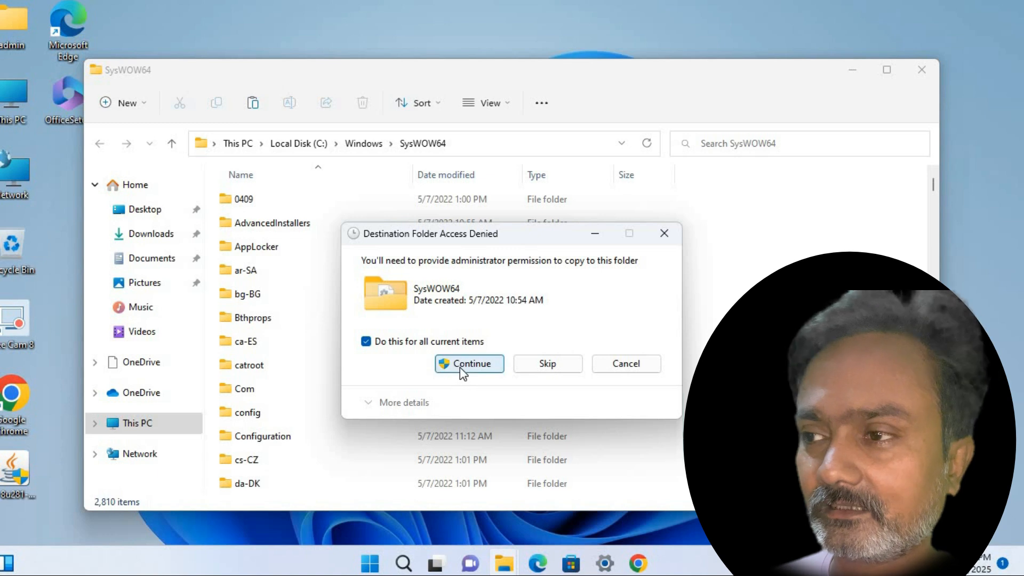
pyautogui.click(460, 367)
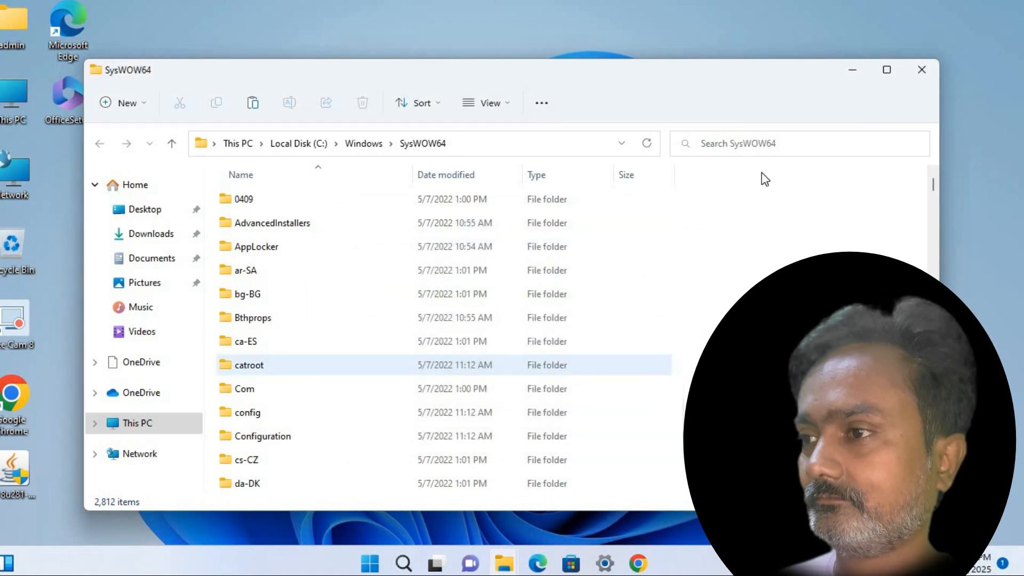
pyautogui.click(911, 83)
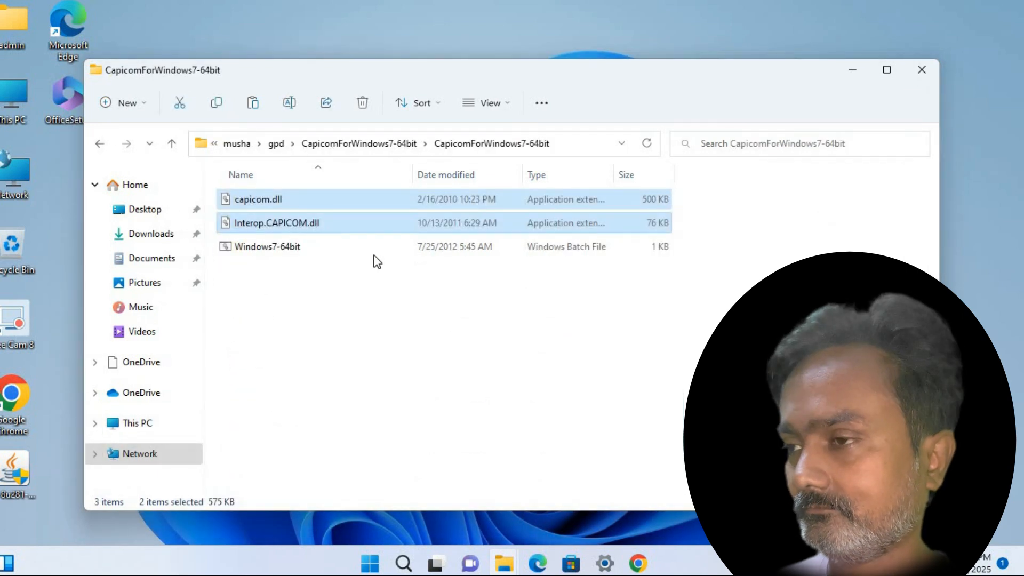
# Run Windows7-64bit.bat as administrator and dismiss the RegSvr32 success message for capicom.dll
pyautogui.click(276, 248)
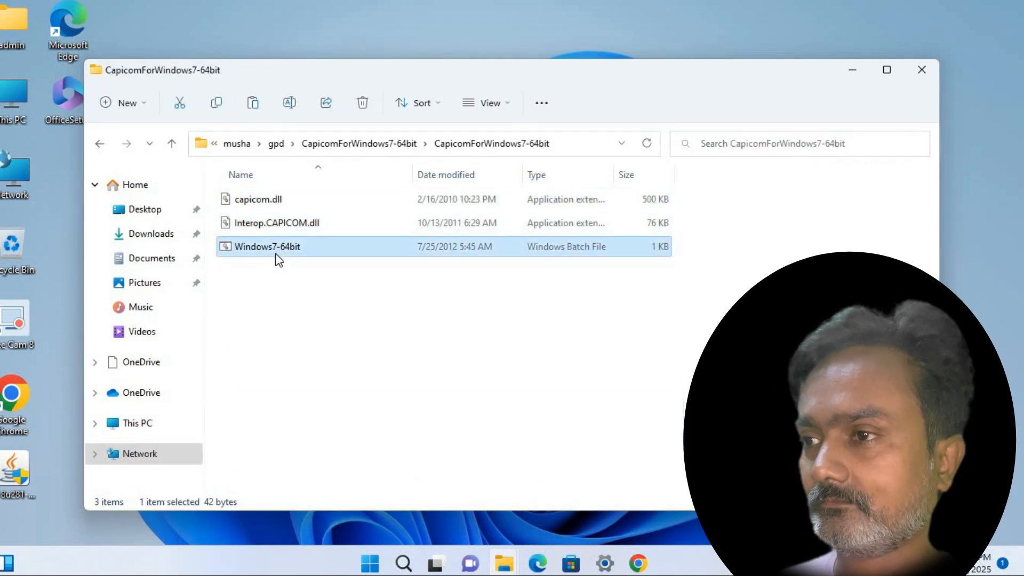
pyautogui.rightClick(276, 255)
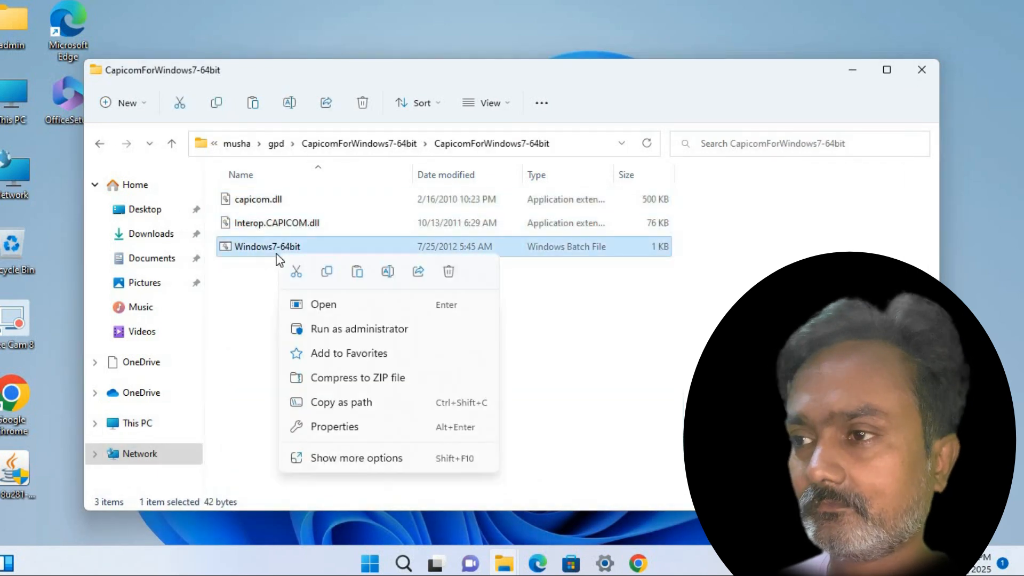
pyautogui.click(332, 328)
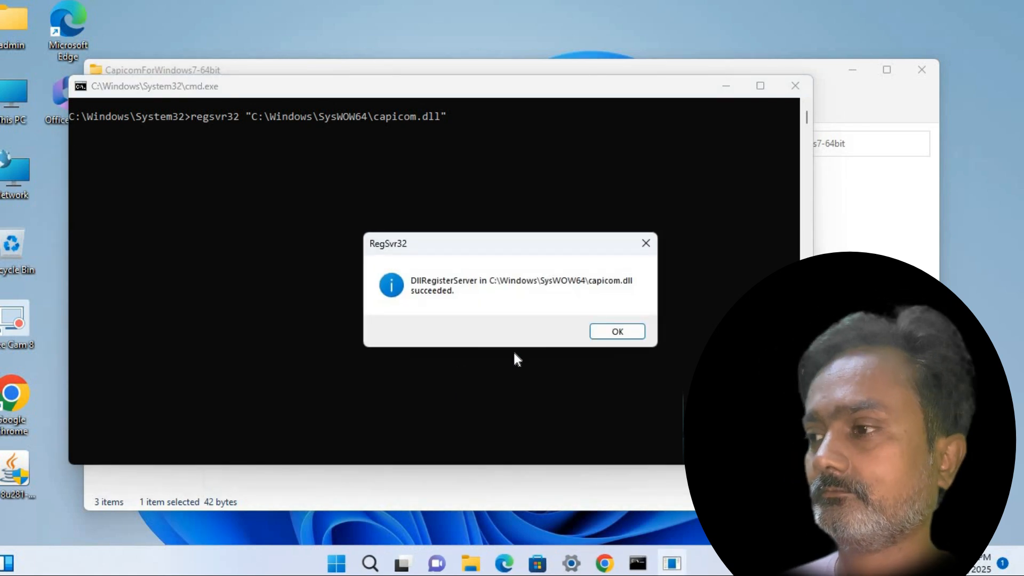
pyautogui.click(619, 332)
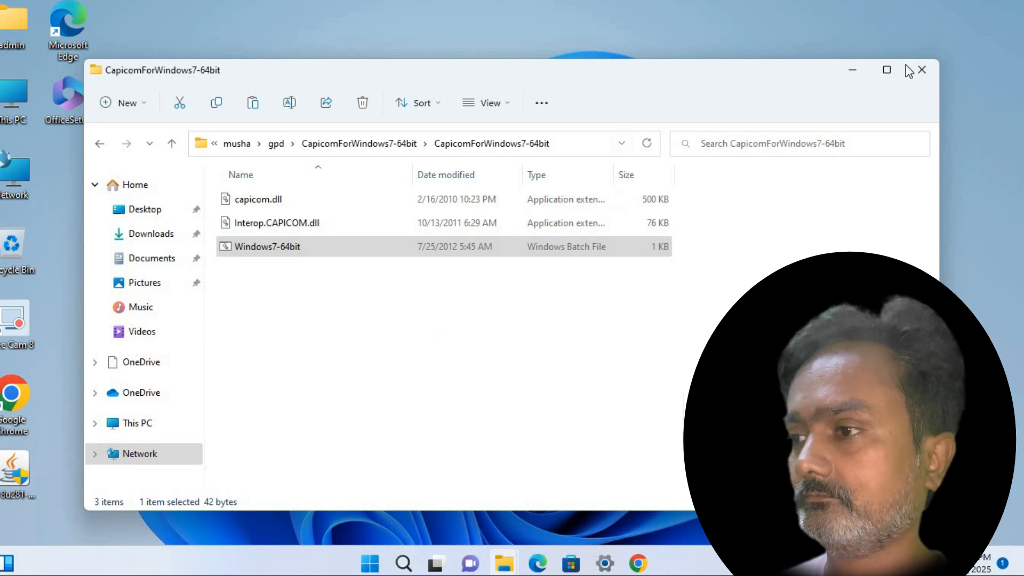
# Show the anyconnect-win-4.10.07062-k9 download in the Downloads folder and launch the .msi
pyautogui.click(921, 70)
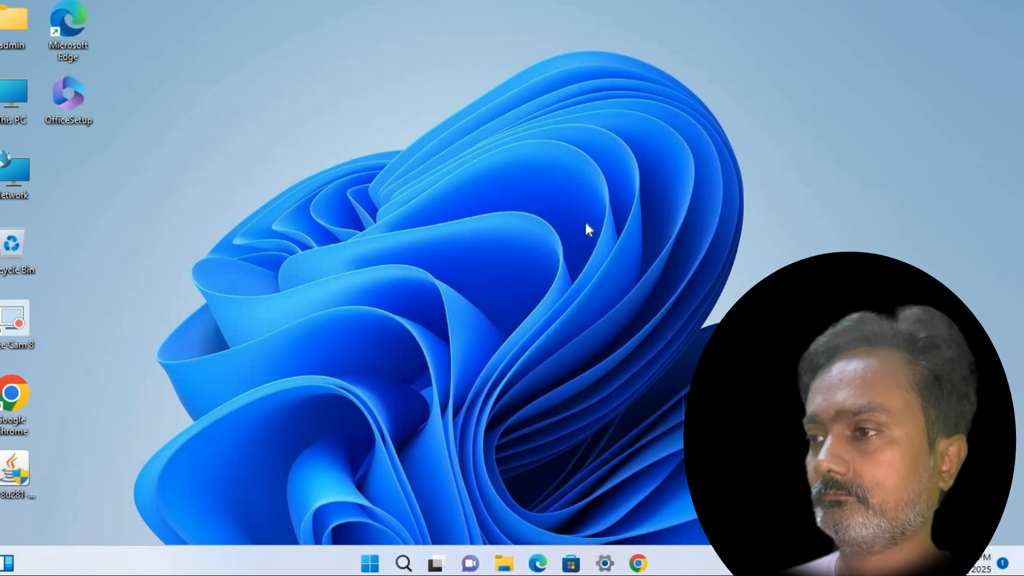
pyautogui.hotkey('alt', 'Tab')
pyautogui.hotkey('alt', 'Tab')
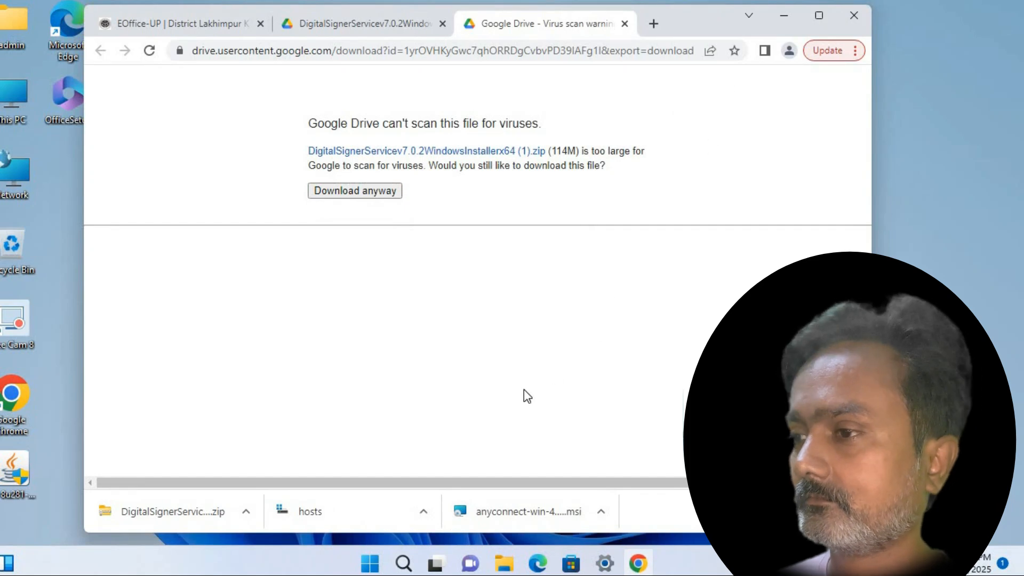
pyautogui.click(600, 513)
pyautogui.click(625, 462)
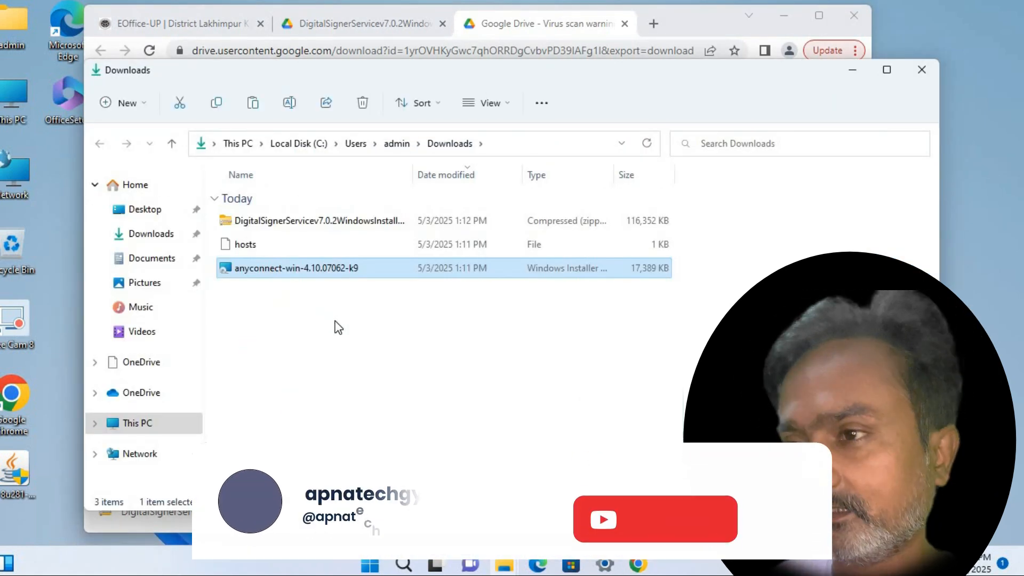
pyautogui.click(319, 327)
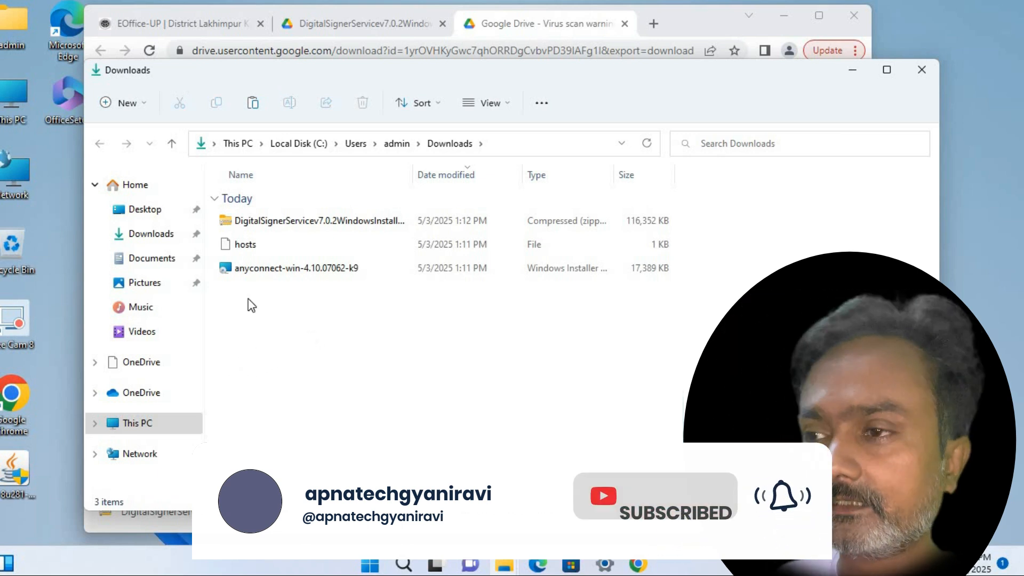
pyautogui.doubleClick(273, 267)
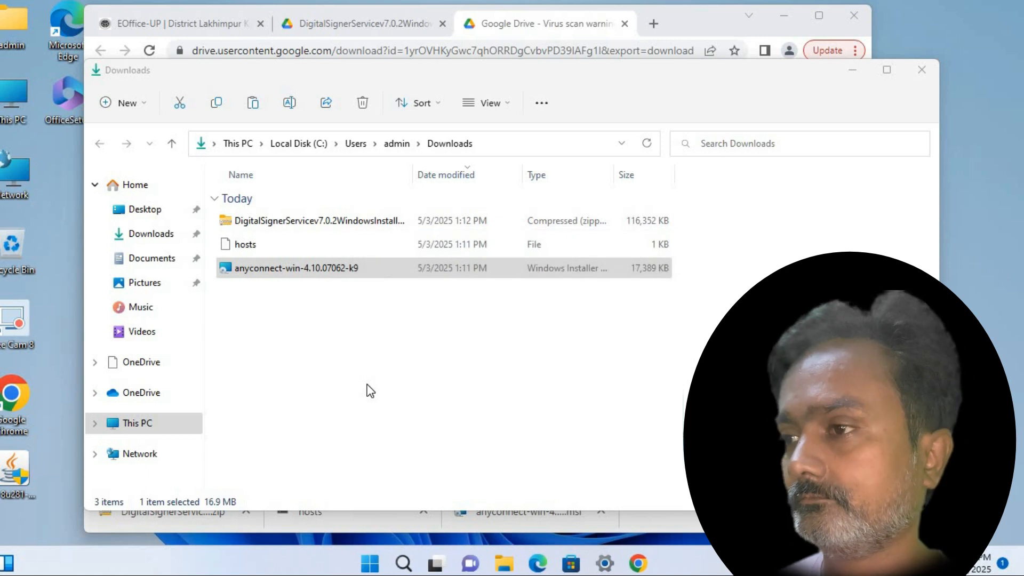
# Accept the AnyConnect license terms, install the Secure Mobility Client, and finish the wizard
pyautogui.click(587, 413)
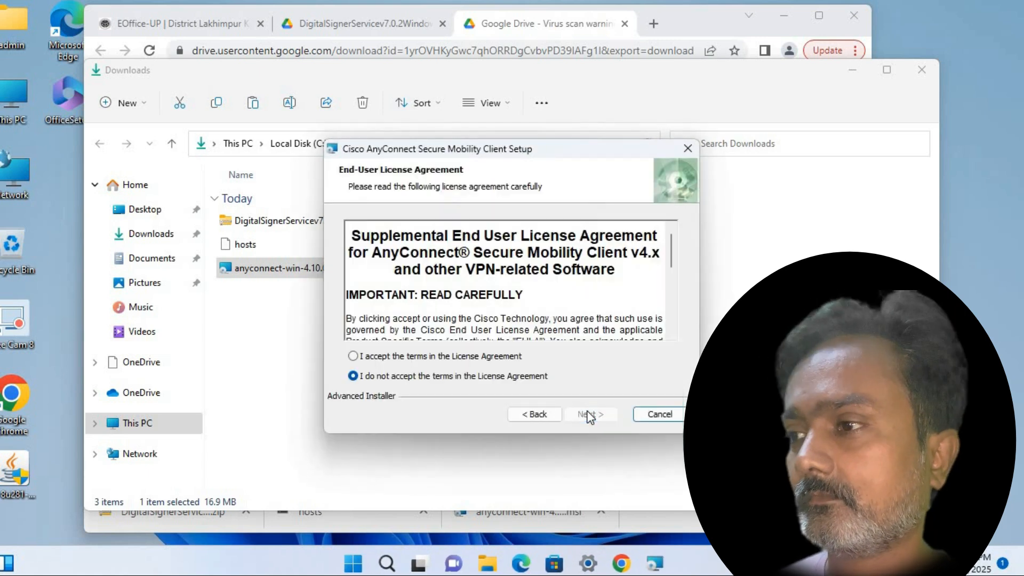
pyautogui.click(475, 355)
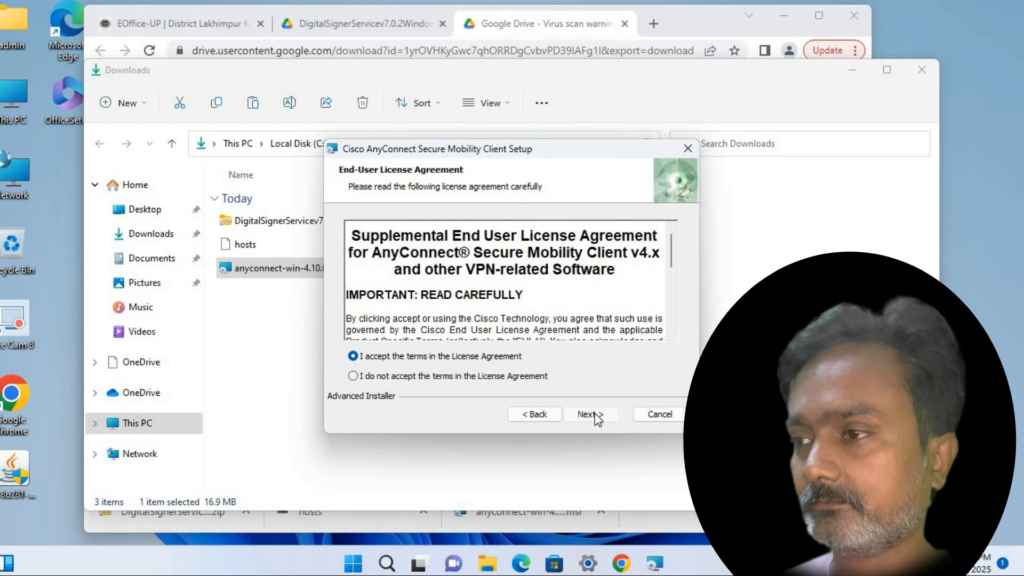
pyautogui.click(594, 413)
pyautogui.click(594, 413)
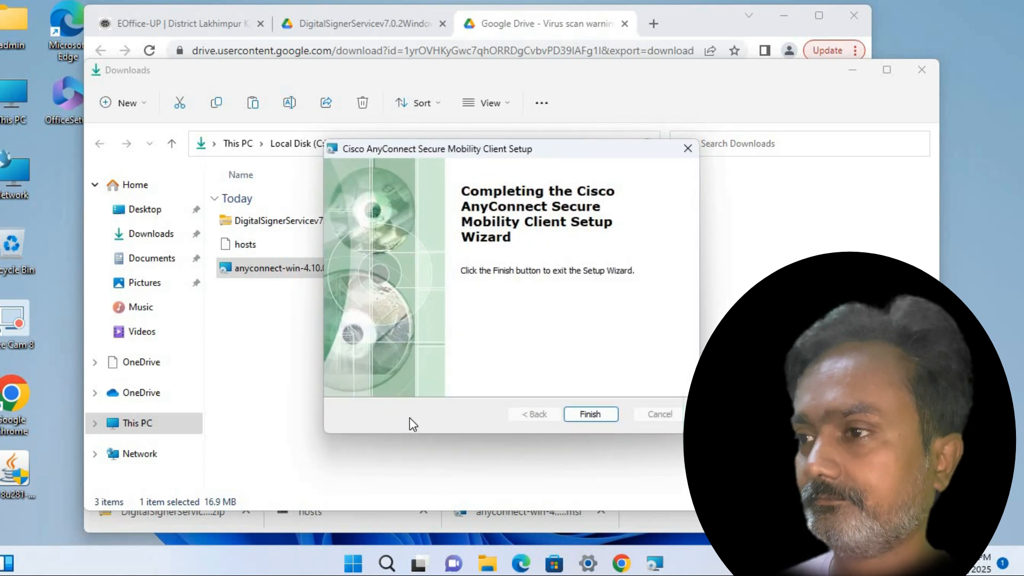
pyautogui.click(590, 414)
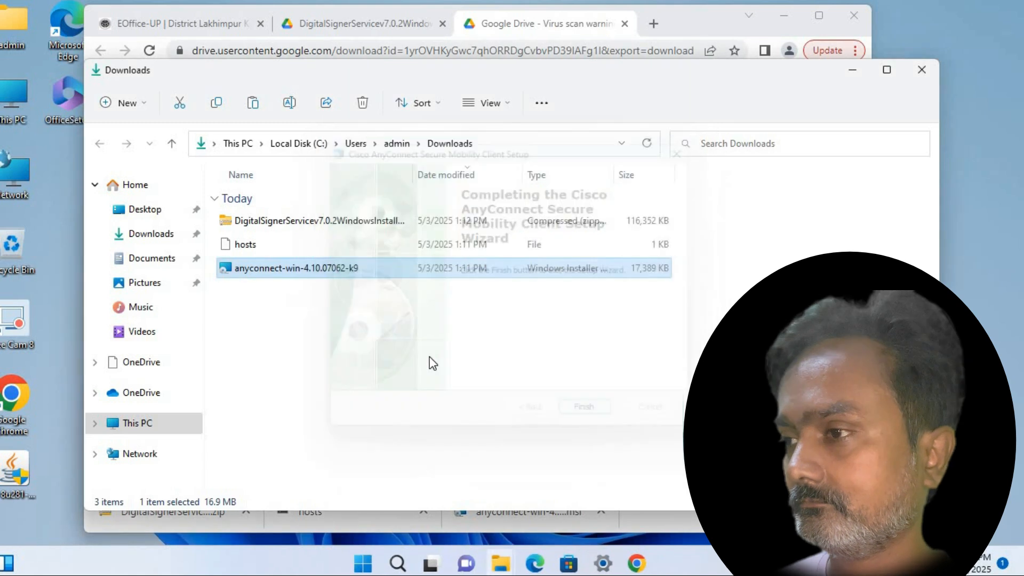
# Select the downloaded hosts file and open C:\Windows\System32 from the Run box
pyautogui.click(254, 253)
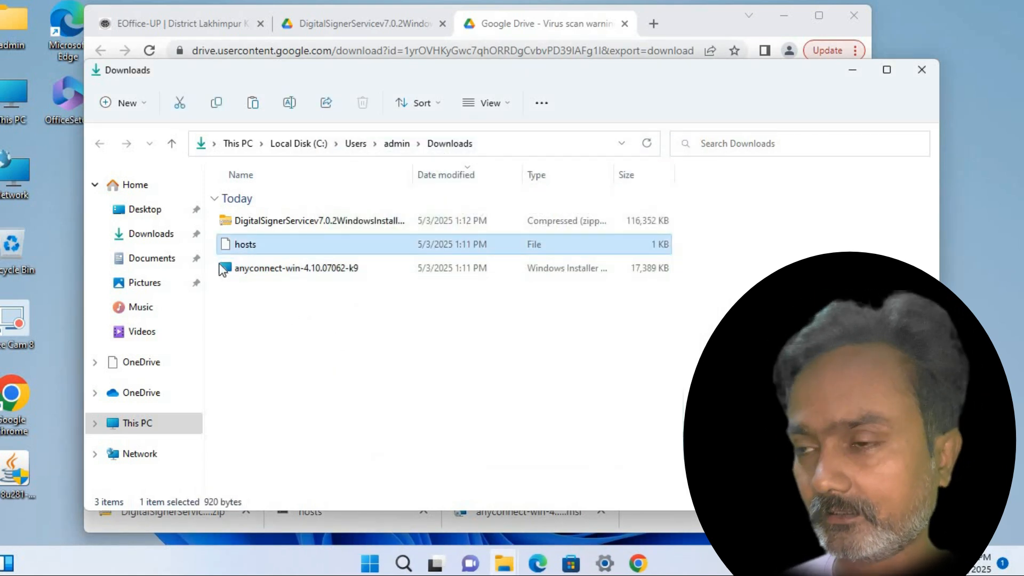
pyautogui.press('super+r')
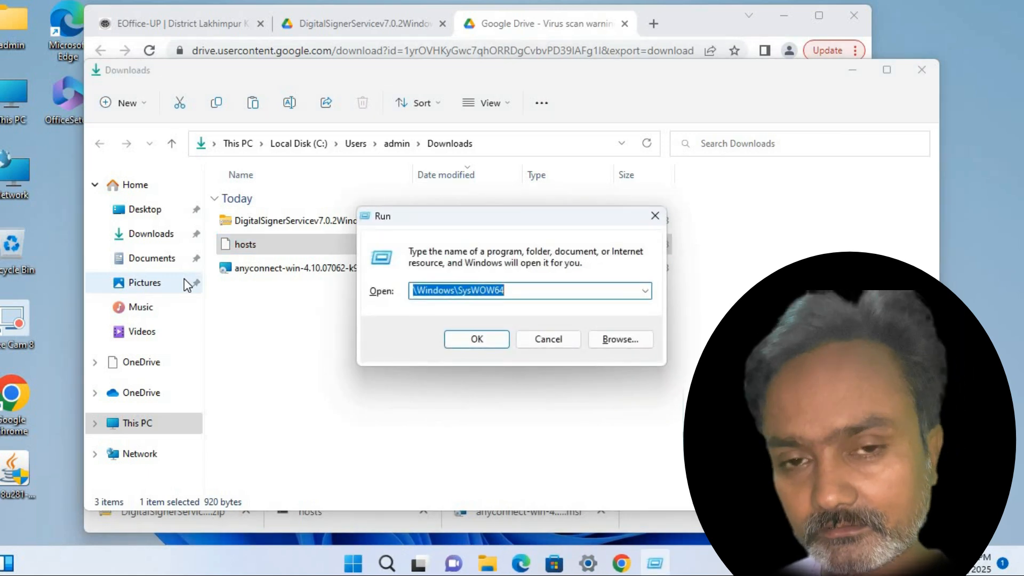
pyautogui.write('\\')
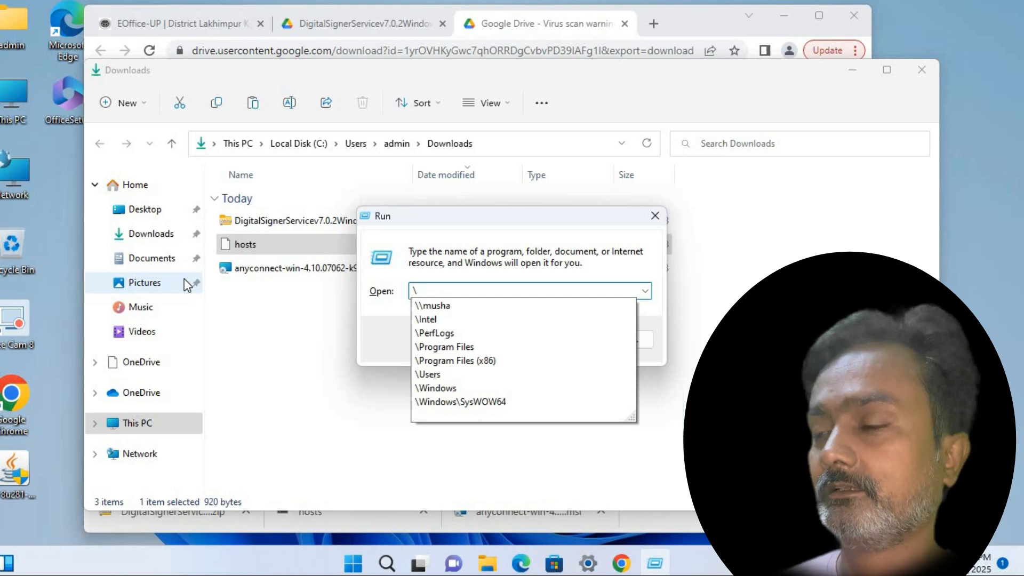
pyautogui.press('Down')
pyautogui.press('Down')
pyautogui.press('Down')
pyautogui.press('Down')
pyautogui.press('Down')
pyautogui.press('Down')
pyautogui.press('Down')
pyautogui.press('Down')
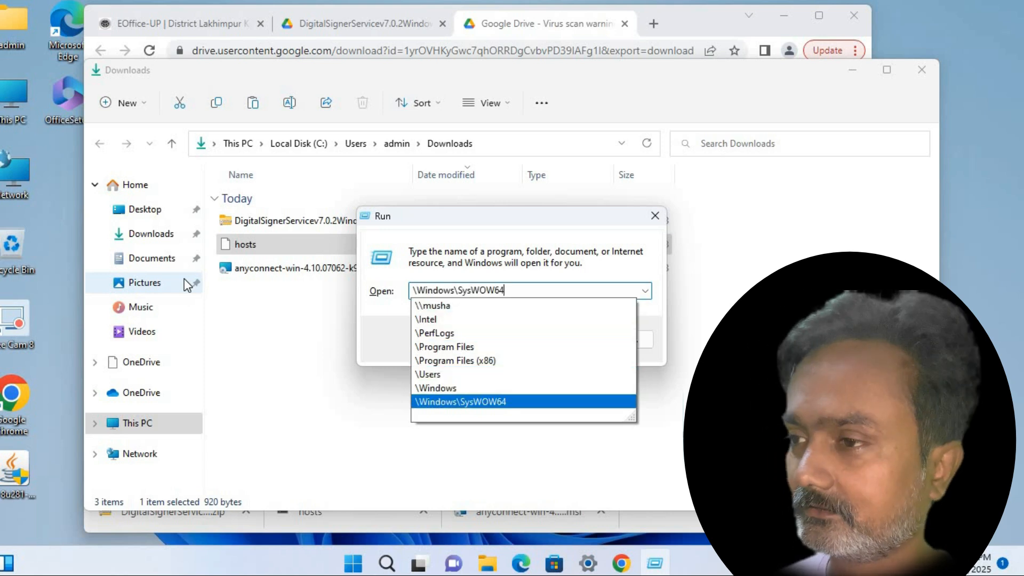
pyautogui.press('BackSpace')
pyautogui.press('BackSpace')
pyautogui.press('BackSpace')
pyautogui.press('BackSpace')
pyautogui.press('BackSpace')
pyautogui.press('BackSpace')
pyautogui.press('BackSpace')
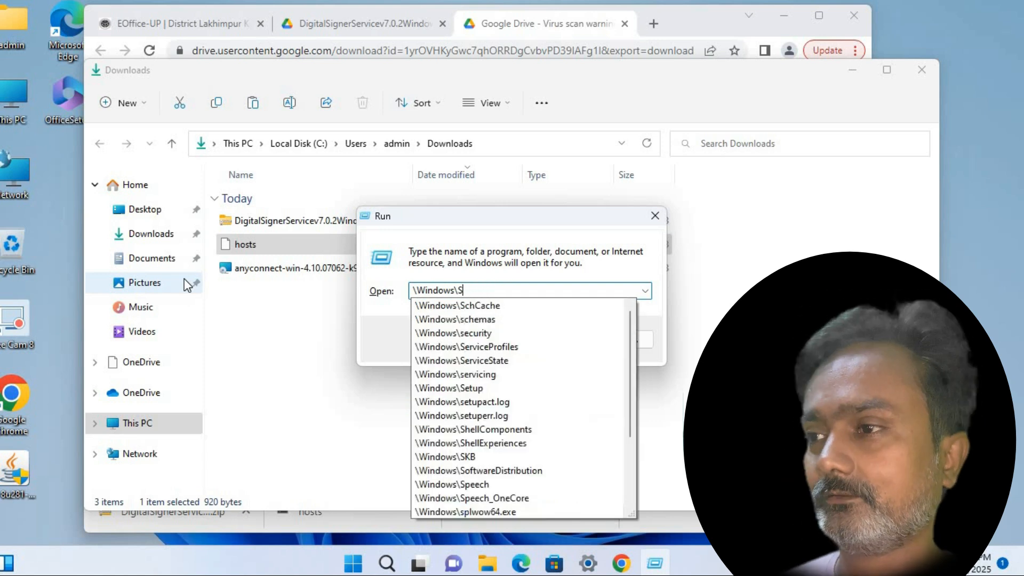
pyautogui.press('BackSpace')
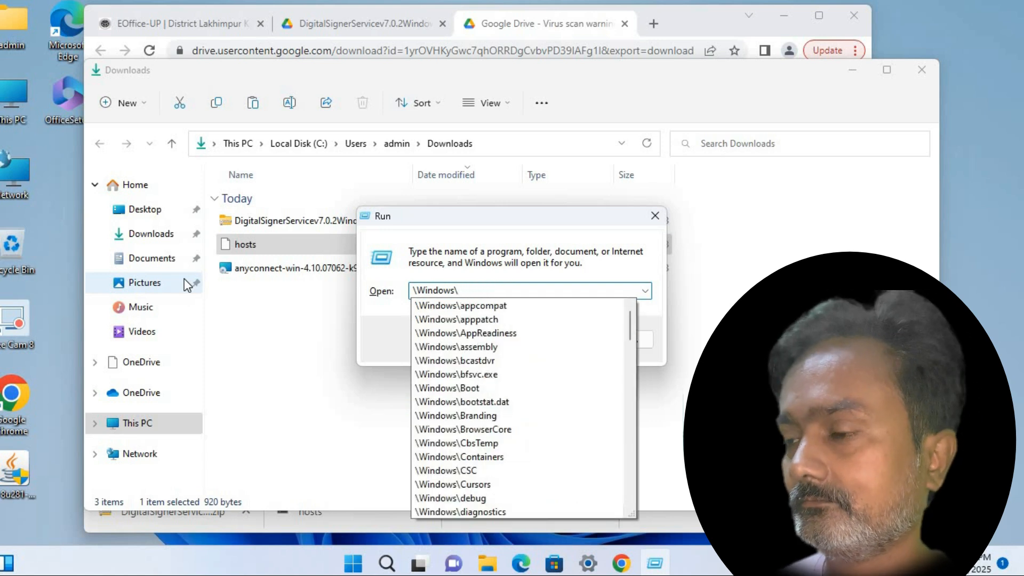
pyautogui.write('sys')
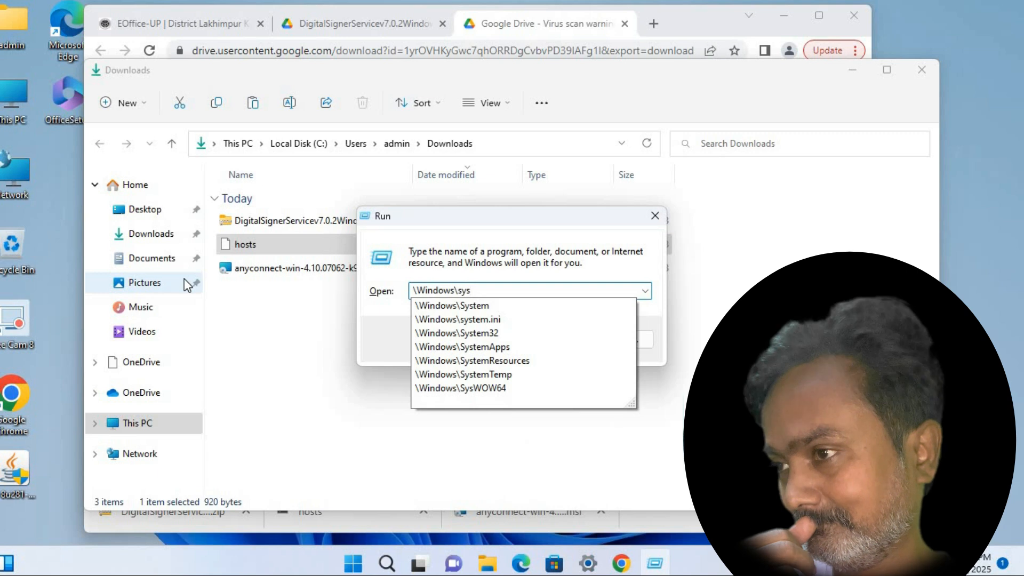
pyautogui.press('Down')
pyautogui.press('Down')
pyautogui.press('Down')
pyautogui.press('Return')
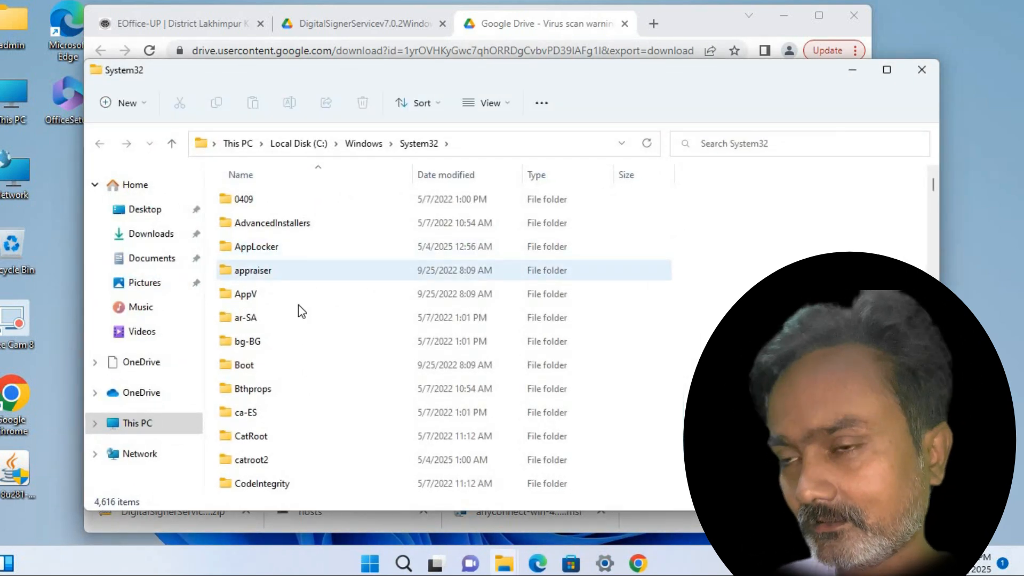
# Navigate from System32 into the drivers\etc folder
pyautogui.click(297, 316)
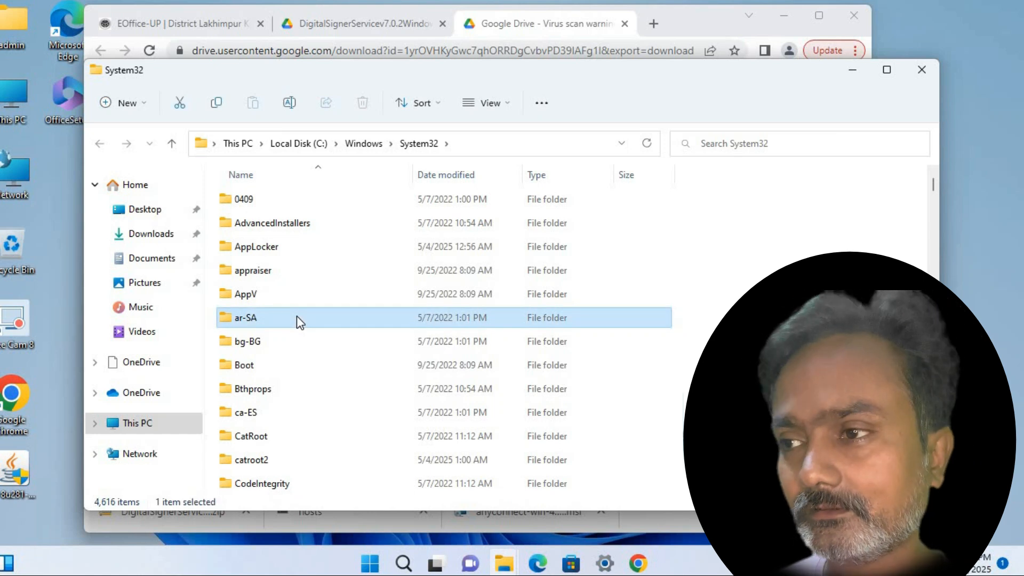
pyautogui.press('d')
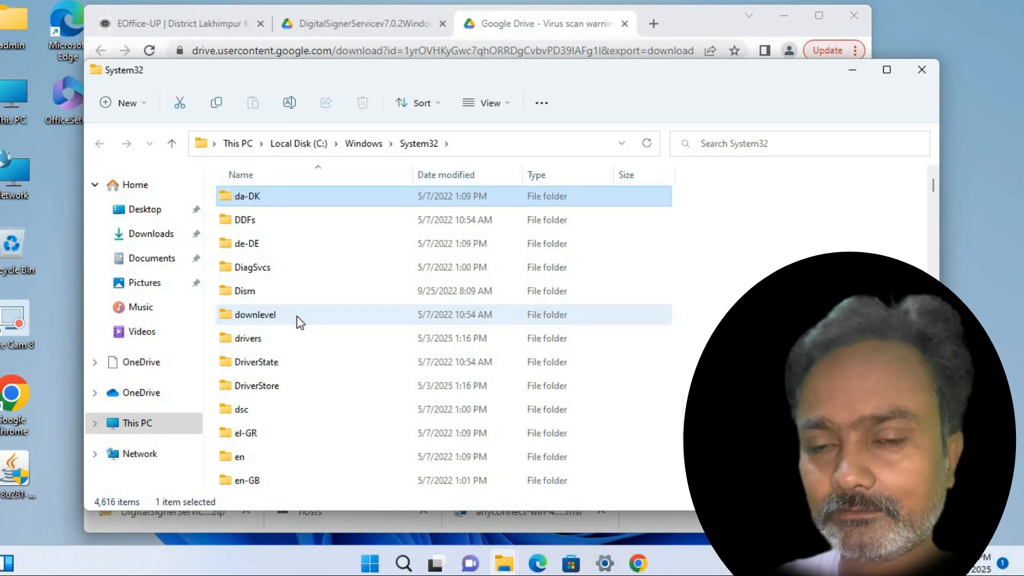
pyautogui.press('d')
pyautogui.press('d')
pyautogui.press('d')
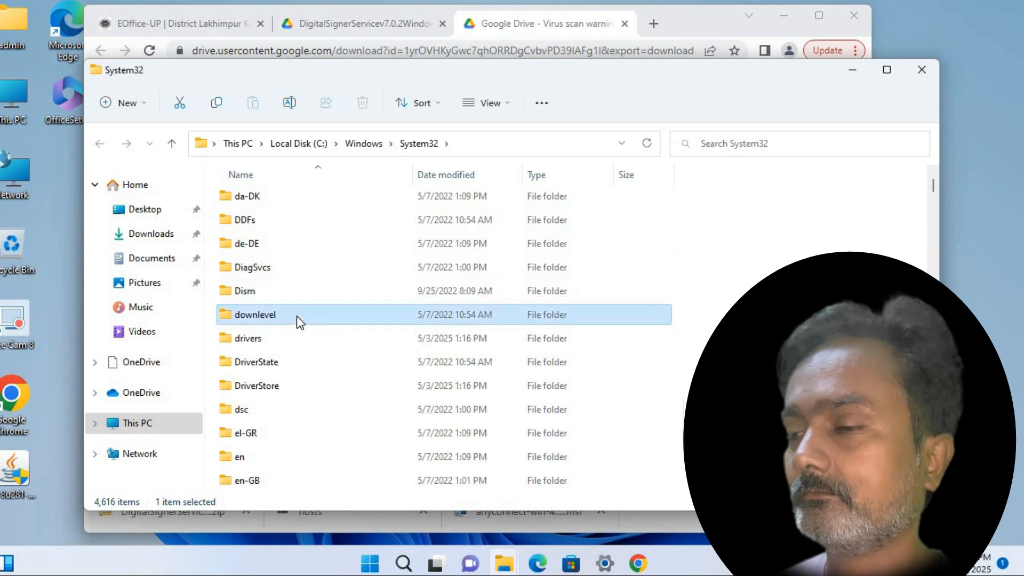
pyautogui.press('p')
pyautogui.press('r')
pyautogui.press('Down')
pyautogui.press('Down')
pyautogui.press('Down')
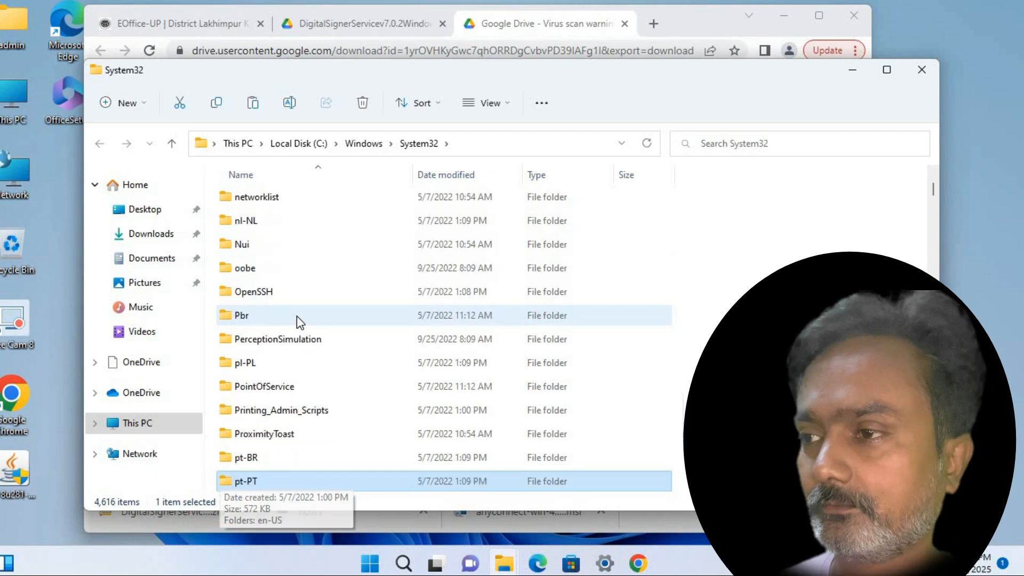
pyautogui.press('Up')
pyautogui.press('Up')
pyautogui.press('Up')
pyautogui.press('Up')
pyautogui.press('d')
pyautogui.press('r')
pyautogui.press('i')
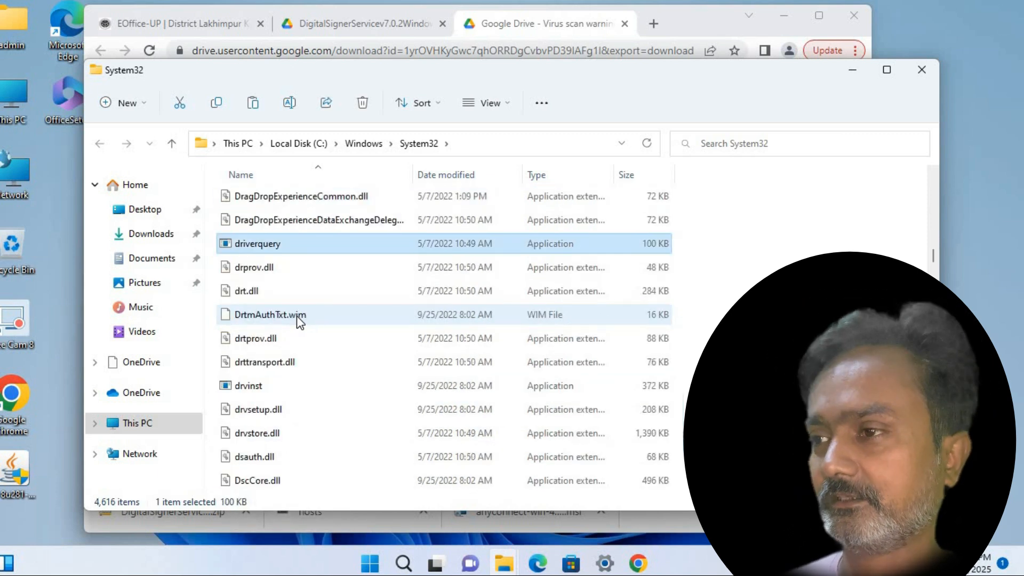
pyautogui.press('Home')
pyautogui.press('d')
pyautogui.press('r')
pyautogui.press('i')
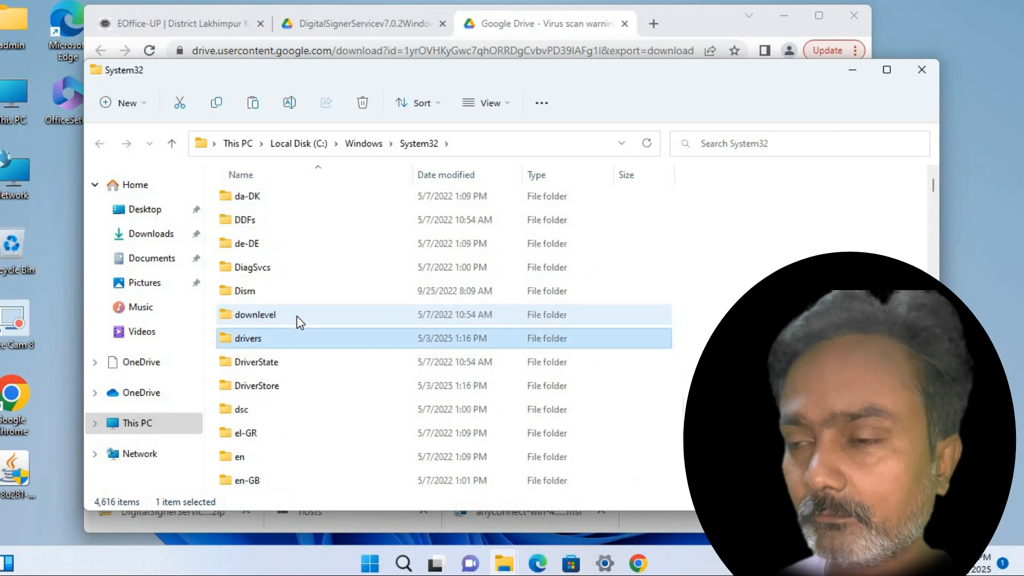
pyautogui.press('Return')
pyautogui.press('e')
pyautogui.press('t')
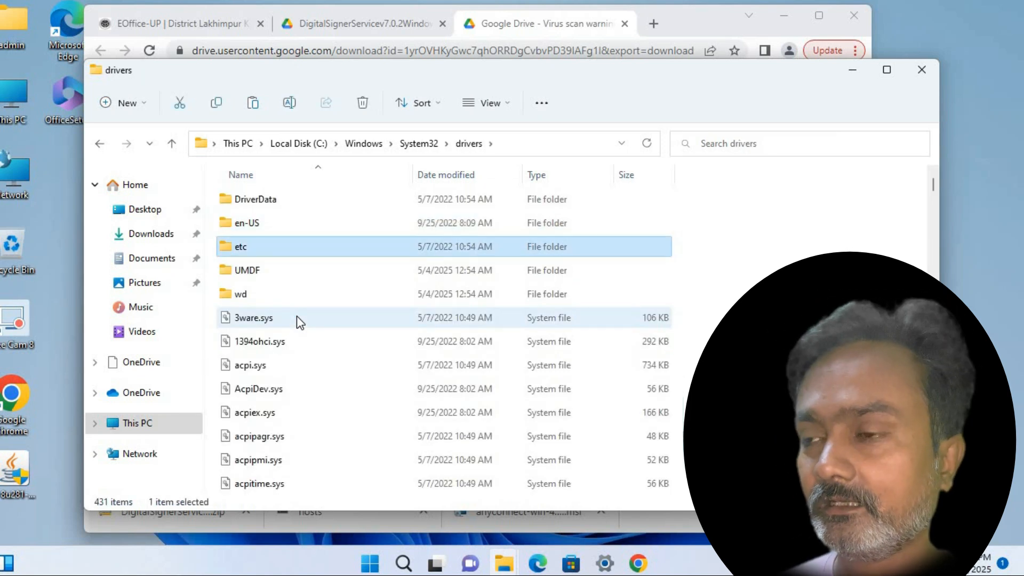
pyautogui.press('Return')
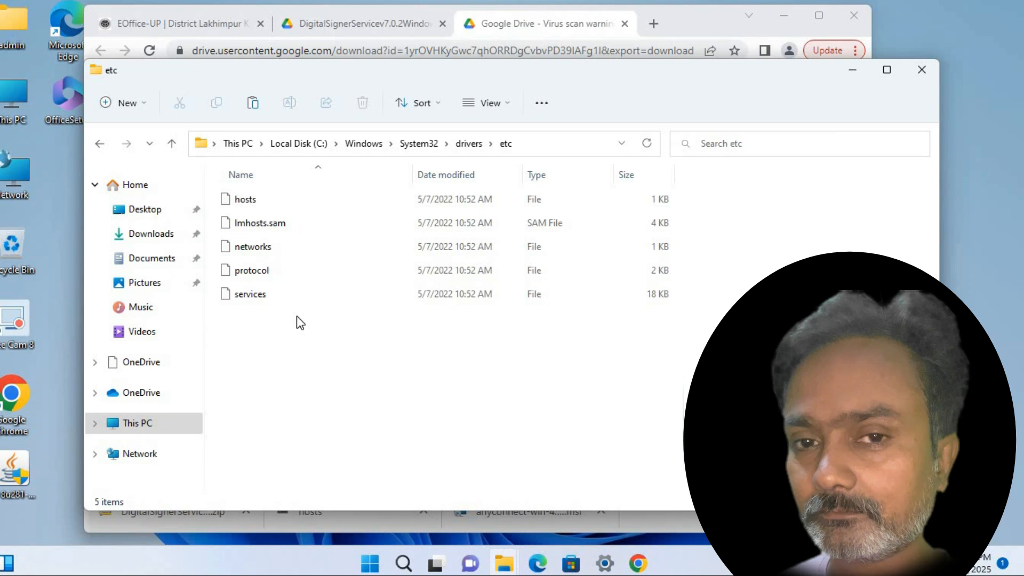
# Paste the hosts file into etc, replacing the original with administrator permission
pyautogui.hotkey('ctrl', 'v')
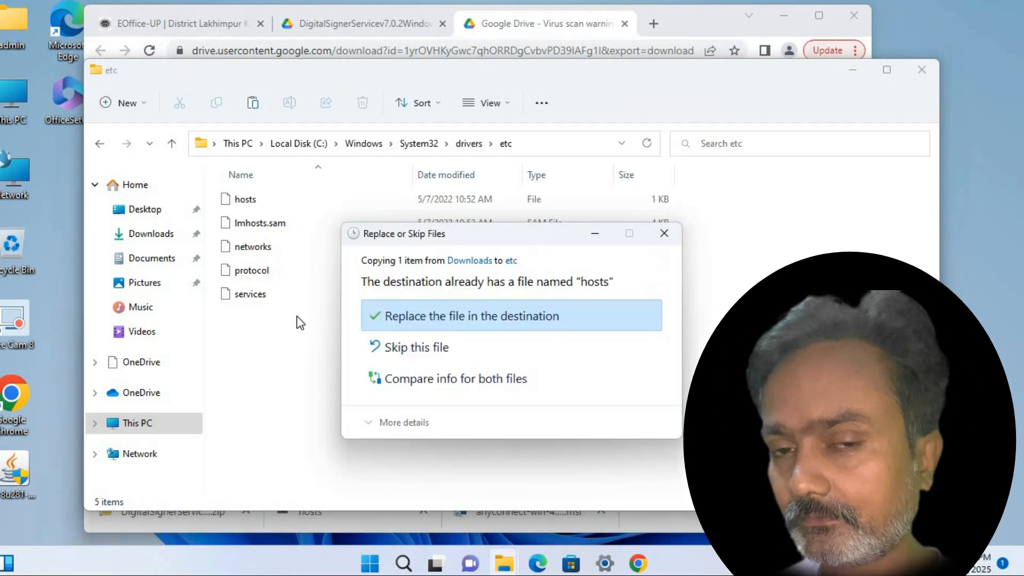
pyautogui.click(437, 314)
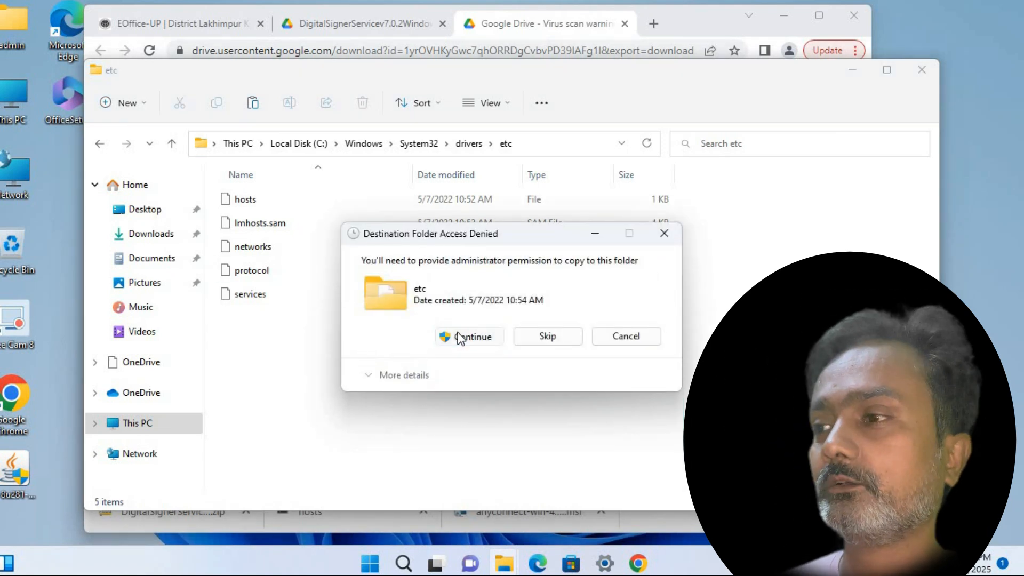
pyautogui.click(460, 337)
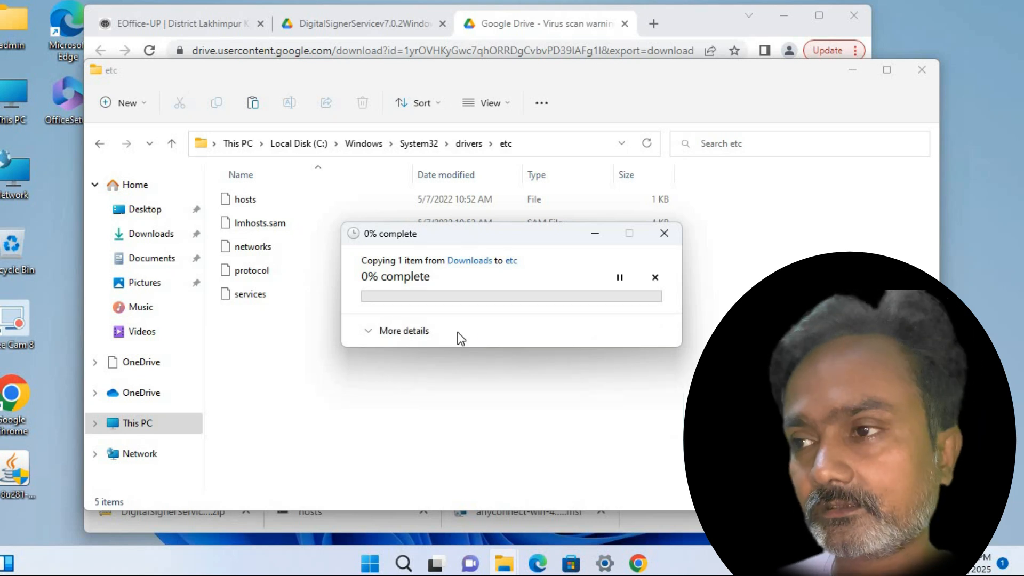
pyautogui.click(414, 330)
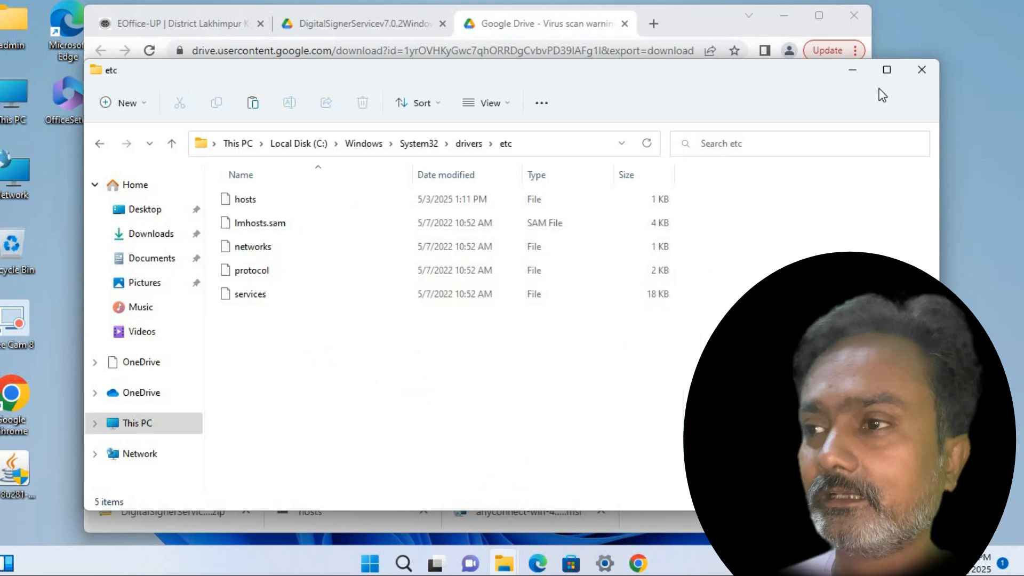
# Extract the Digital Signer Service zip to its suggested folder and launch the 7.0.2 x64 installer
pyautogui.click(918, 70)
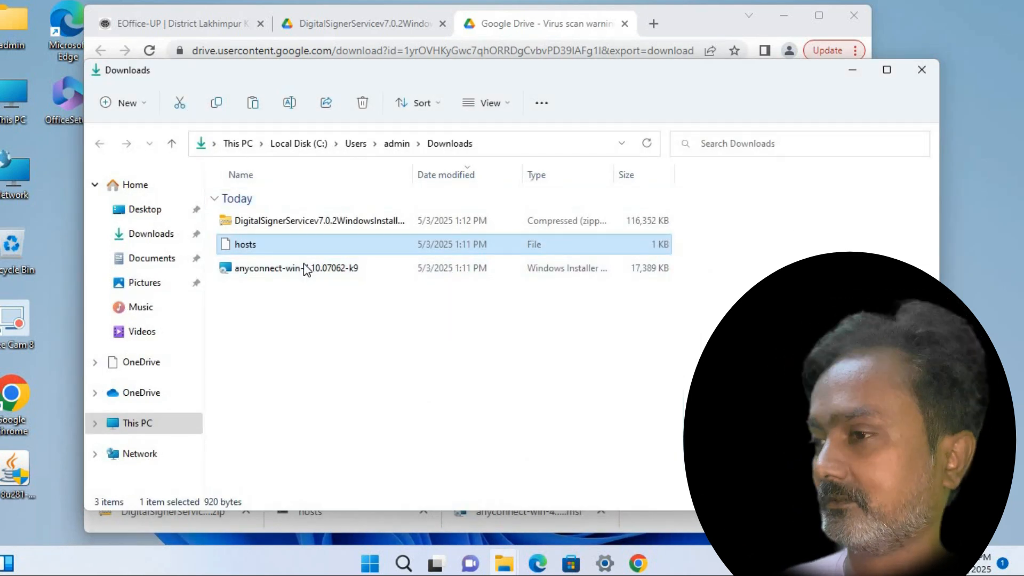
pyautogui.doubleClick(293, 219)
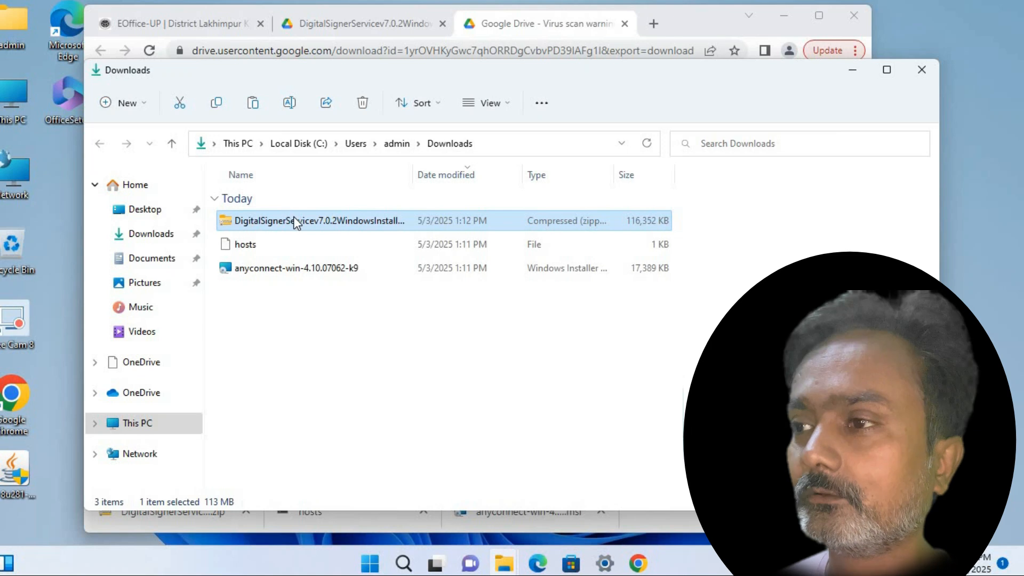
pyautogui.rightClick(297, 223)
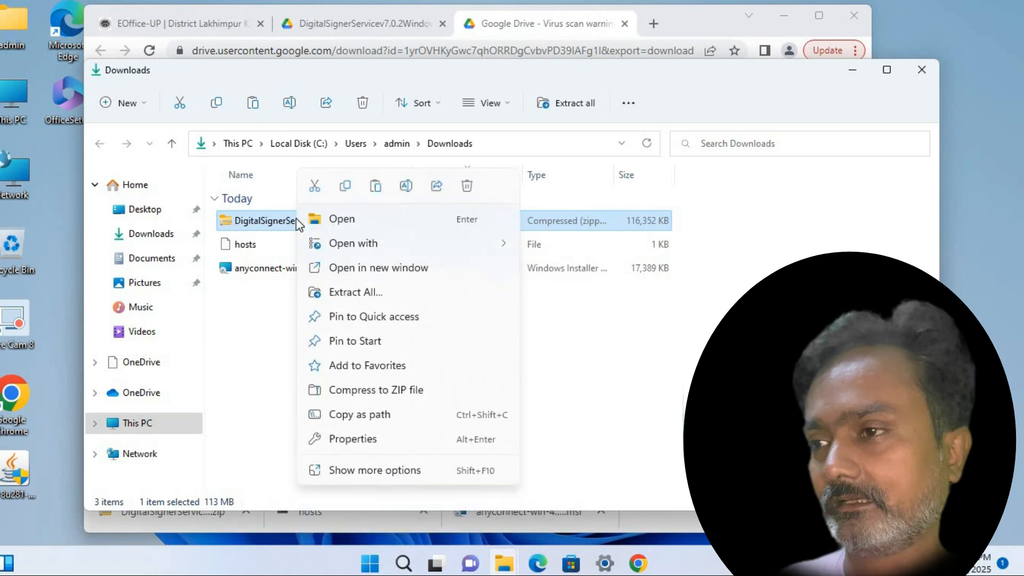
pyautogui.click(334, 292)
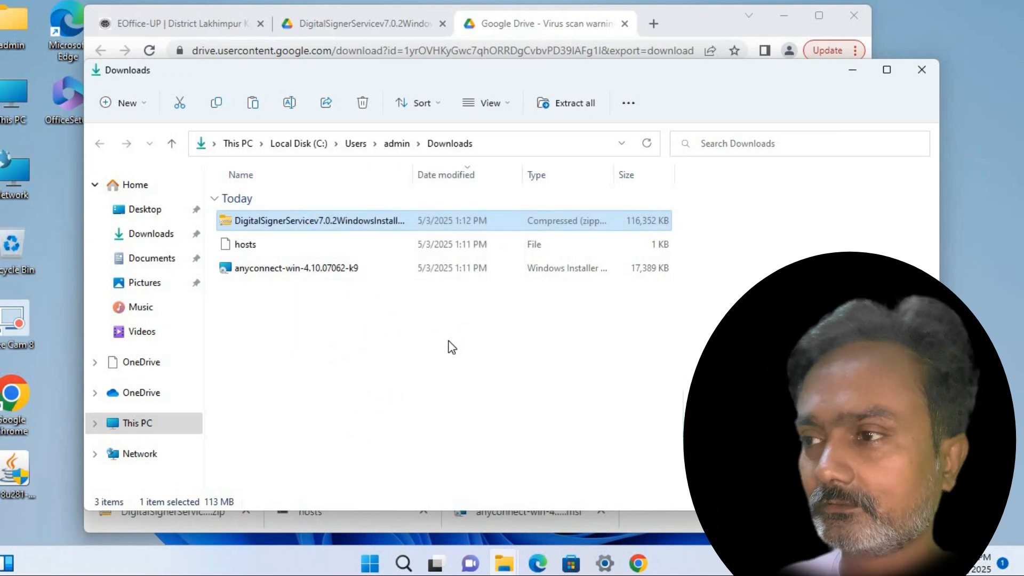
pyautogui.click(641, 440)
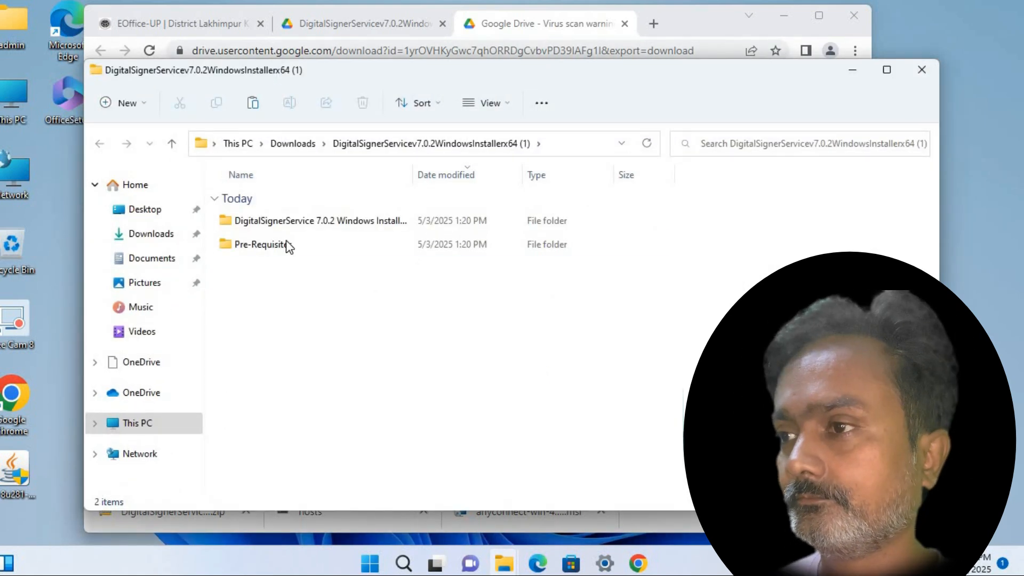
pyautogui.doubleClick(278, 226)
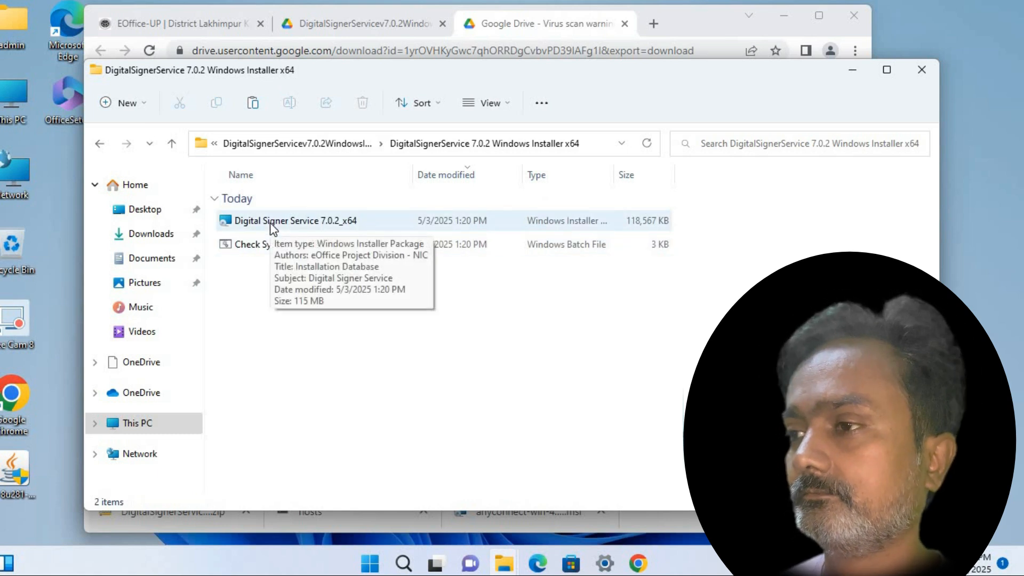
pyautogui.doubleClick(270, 224)
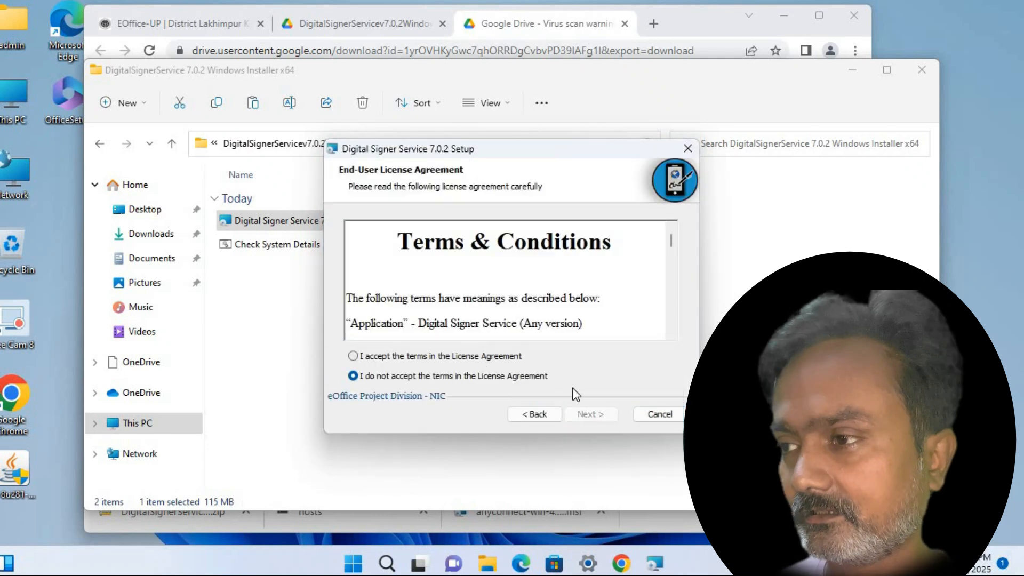
# Accept the license, keep the default folder, install with SSL certificate, approving eOfficeCA2022
pyautogui.click(590, 414)
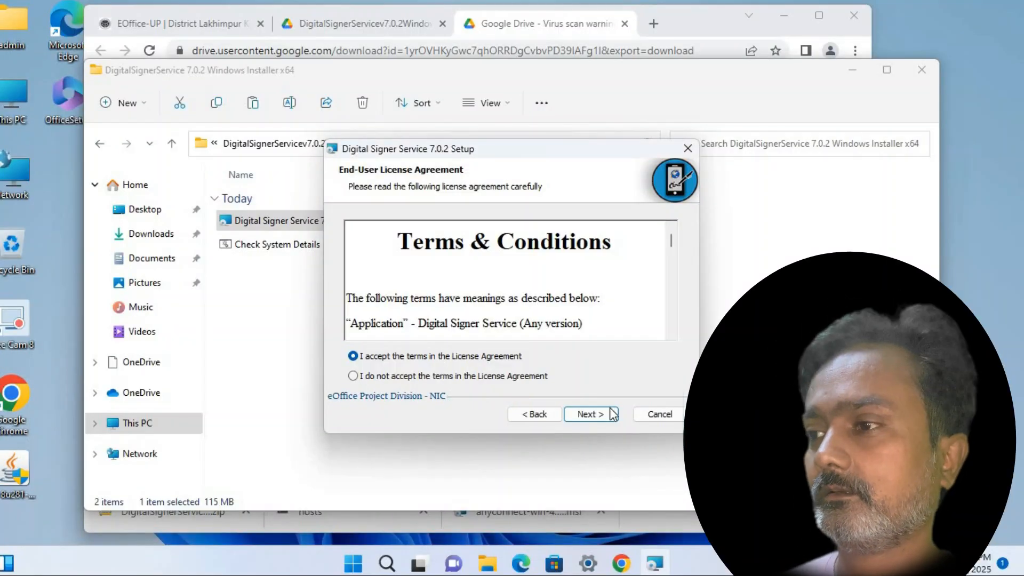
pyautogui.click(604, 413)
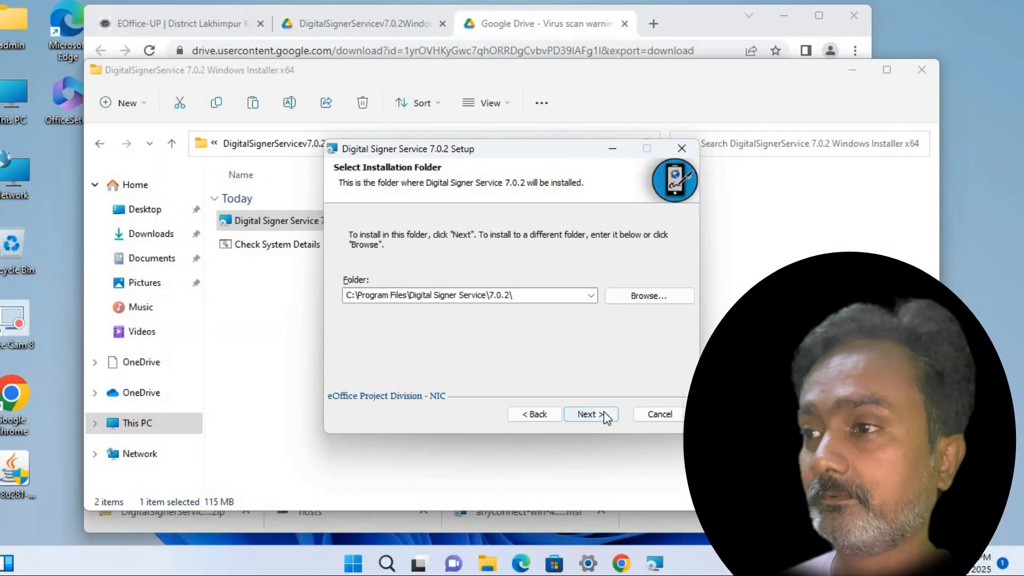
pyautogui.click(604, 411)
pyautogui.click(374, 280)
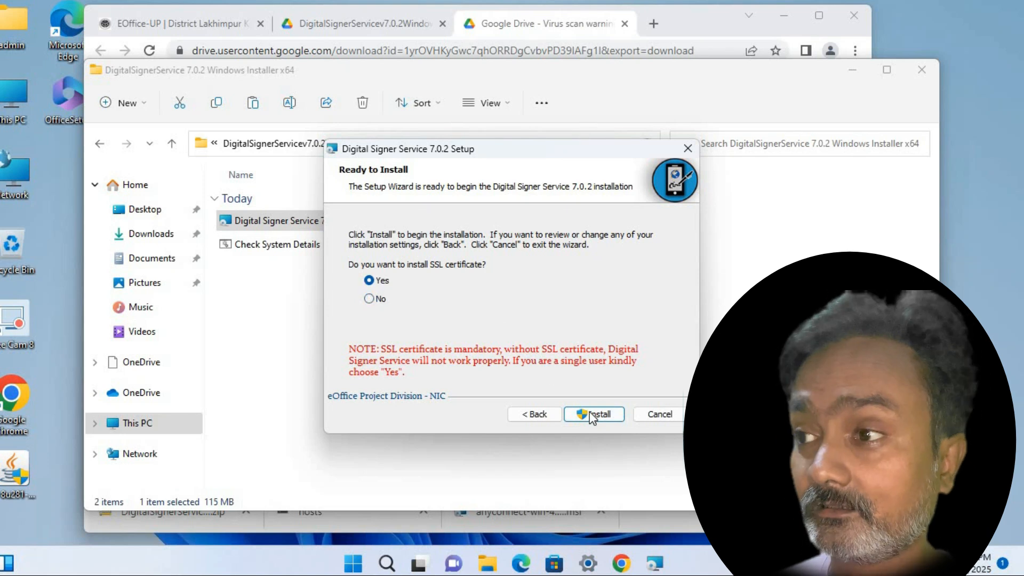
pyautogui.click(590, 414)
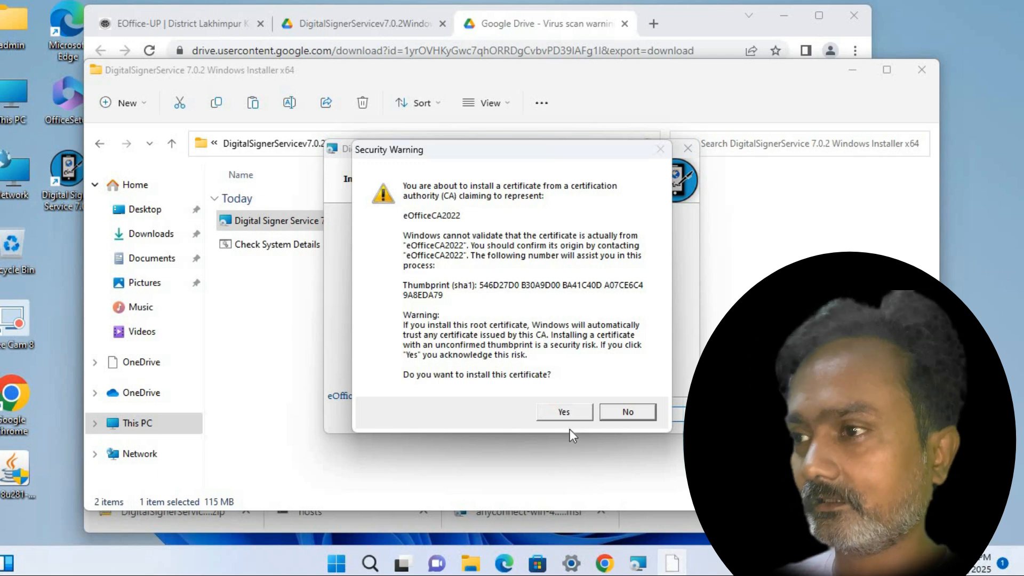
pyautogui.click(564, 412)
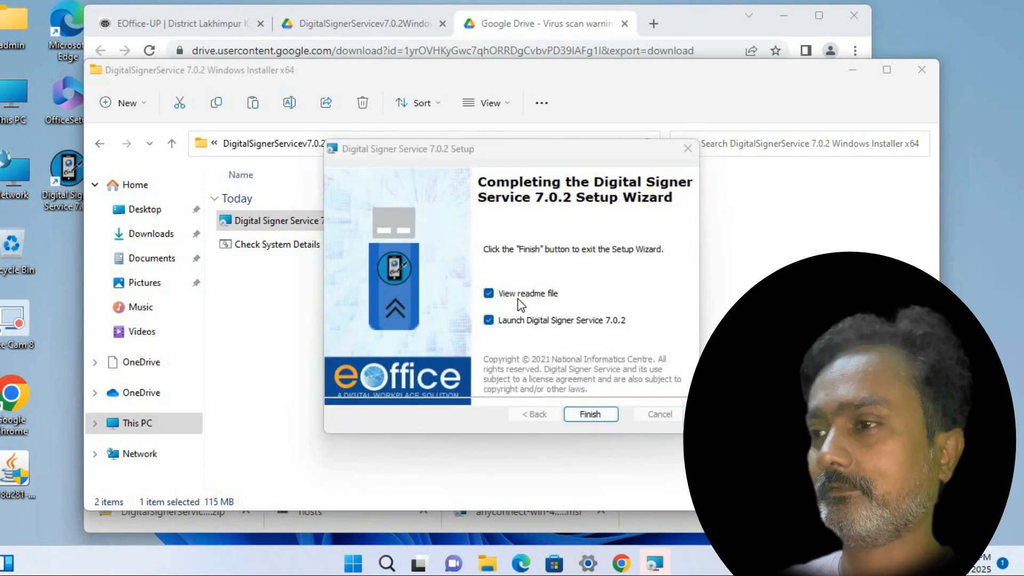
# Finish the Digital Signer Service setup wizard and close the README in Notepad
pyautogui.click(590, 414)
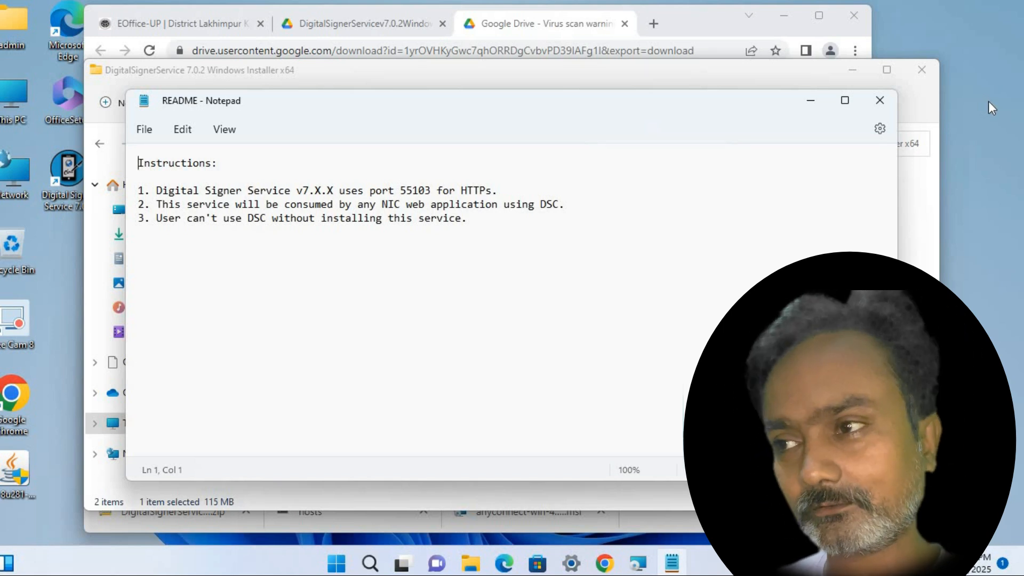
pyautogui.click(879, 100)
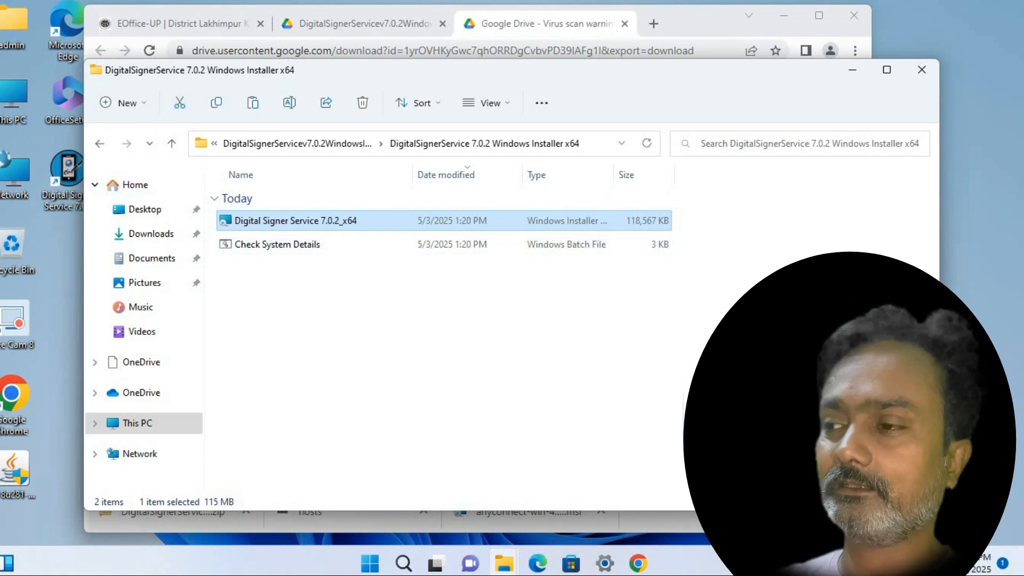
# Open the eOfficeCA2022 certificate file from the Pre-Requisites folder
pyautogui.click(679, 411)
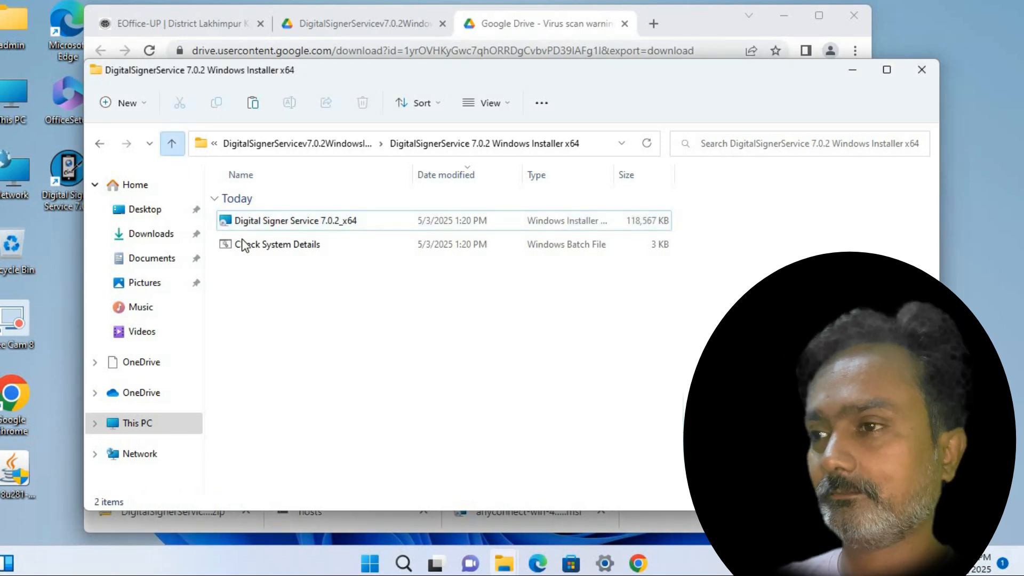
pyautogui.hotkey('alt', 'Up')
pyautogui.doubleClick(261, 245)
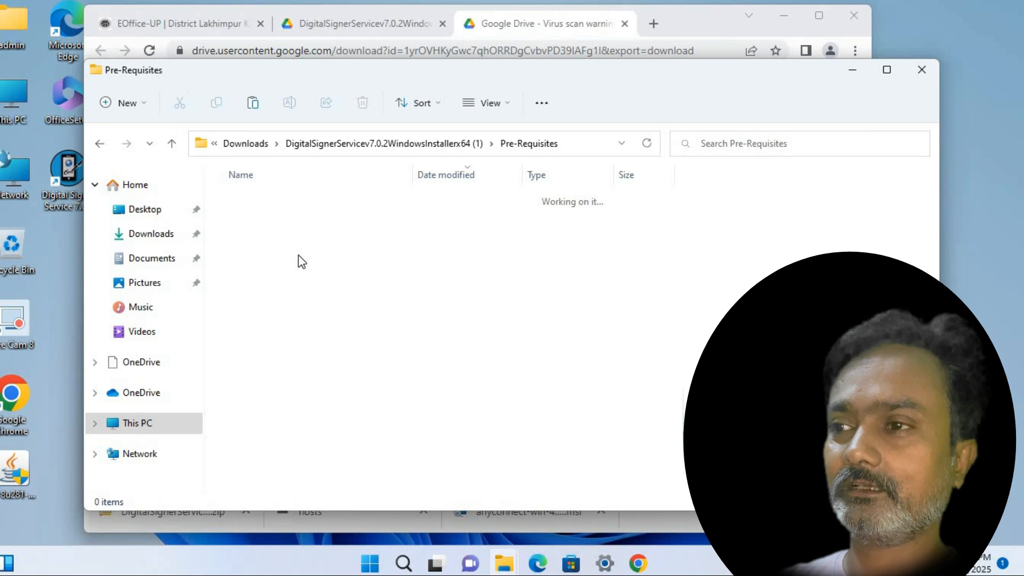
pyautogui.click(250, 246)
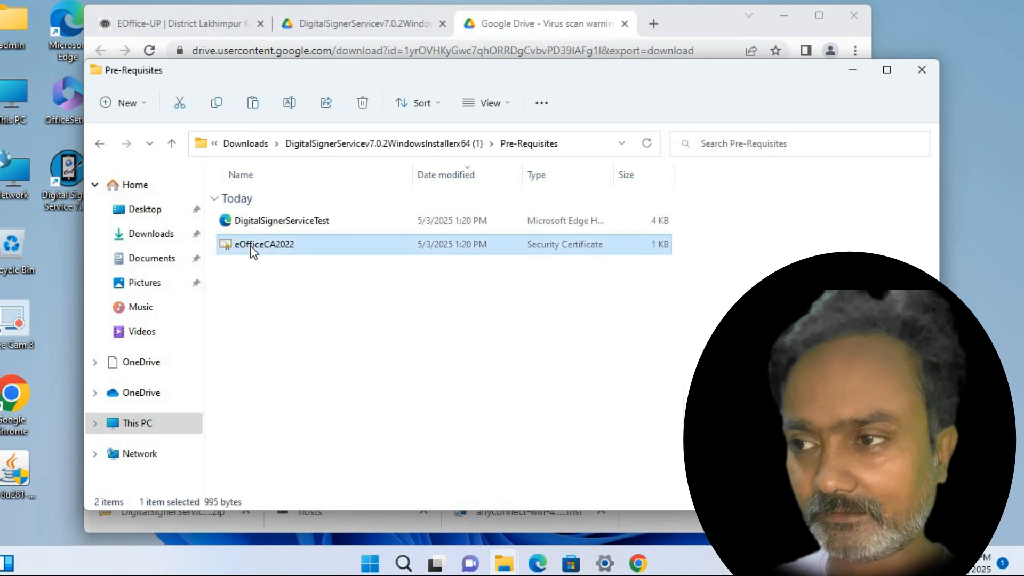
pyautogui.rightClick(251, 245)
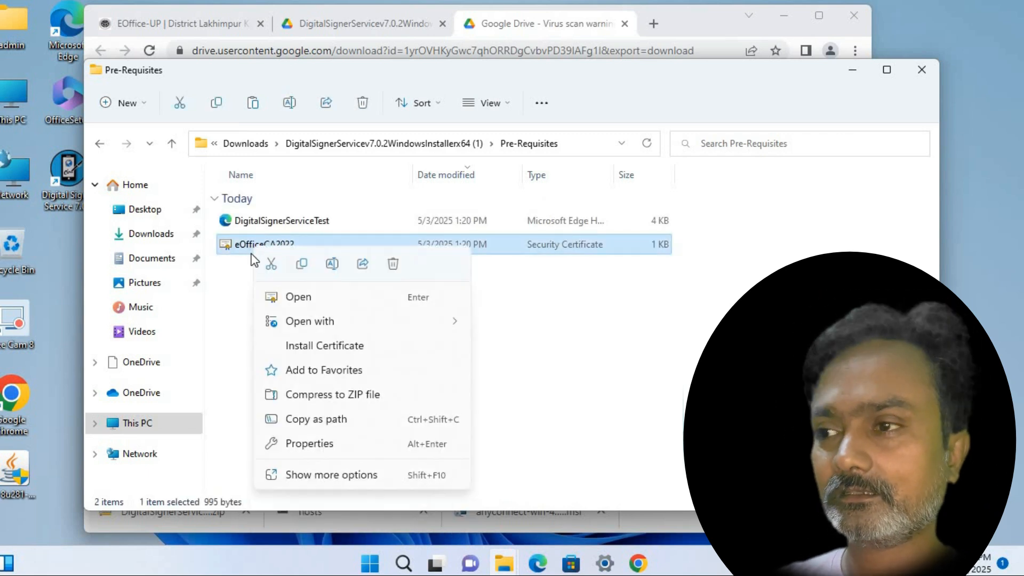
pyautogui.click(316, 304)
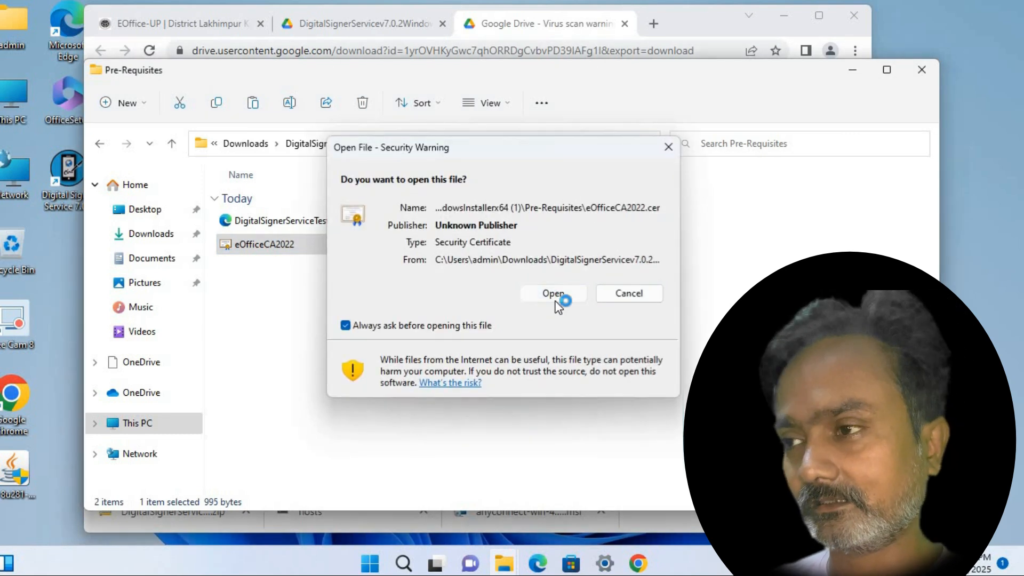
pyautogui.click(555, 298)
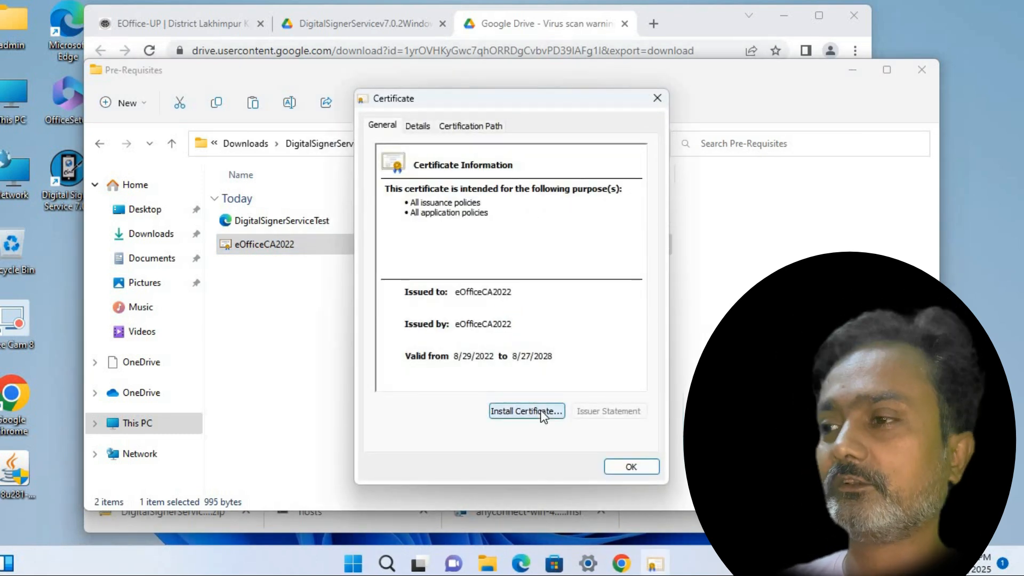
# Import the eOfficeCA2022 certificate with the default store choices
pyautogui.click(539, 409)
pyautogui.click(618, 466)
pyautogui.click(617, 466)
pyautogui.click(617, 467)
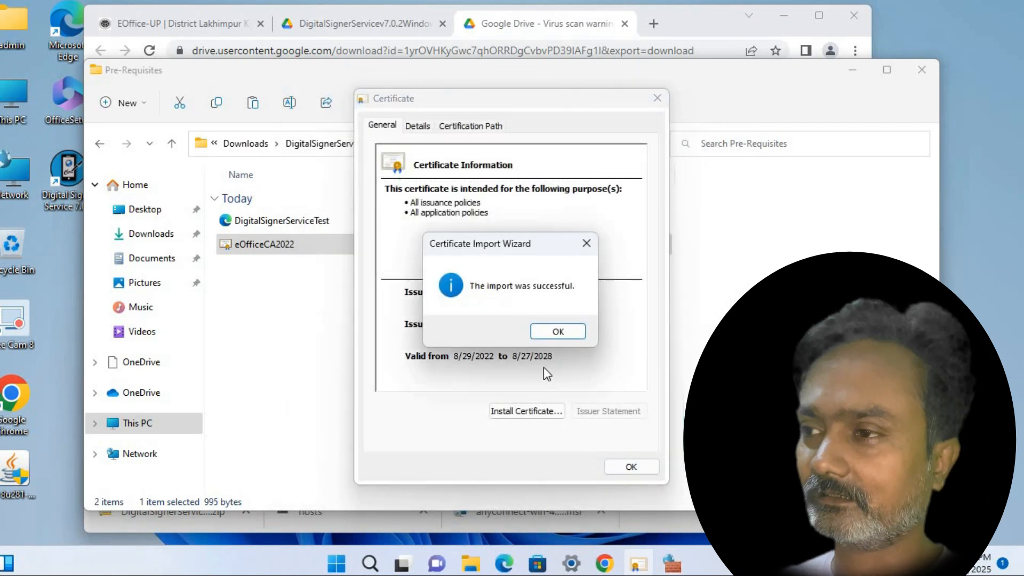
pyautogui.click(566, 336)
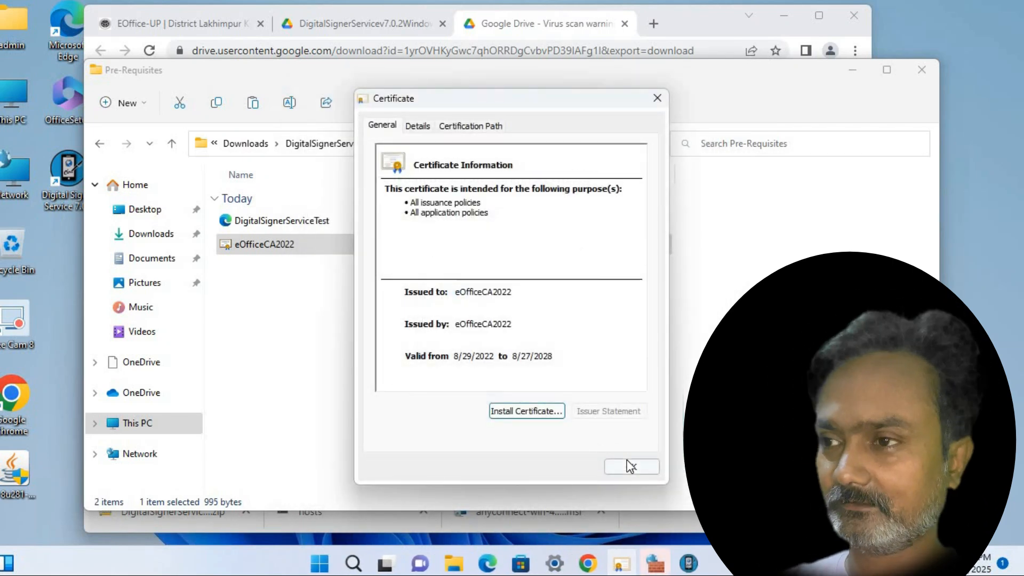
pyautogui.click(625, 459)
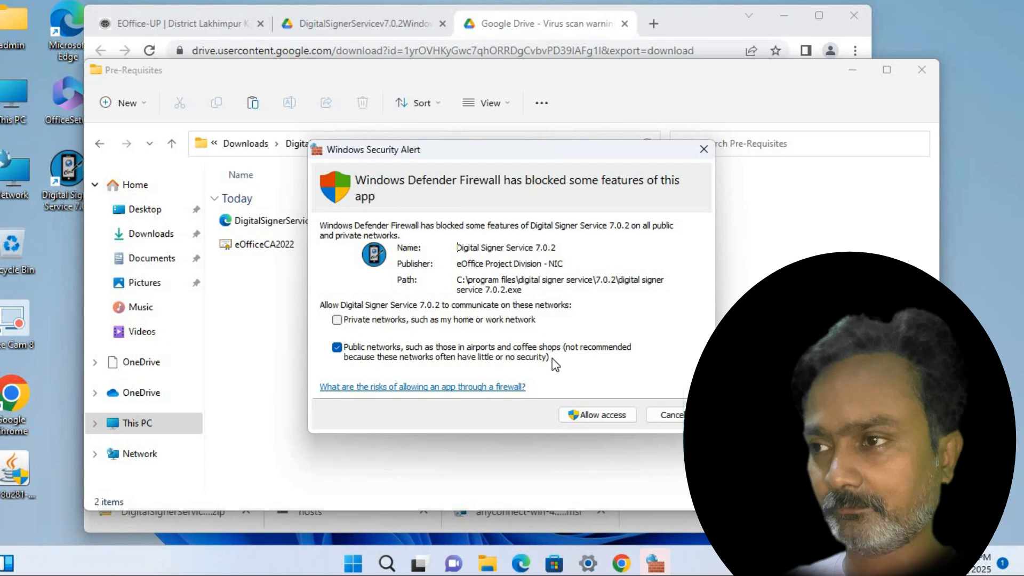
# Allow Digital Signer Service 7.0.2 through Windows Defender Firewall
pyautogui.click(586, 416)
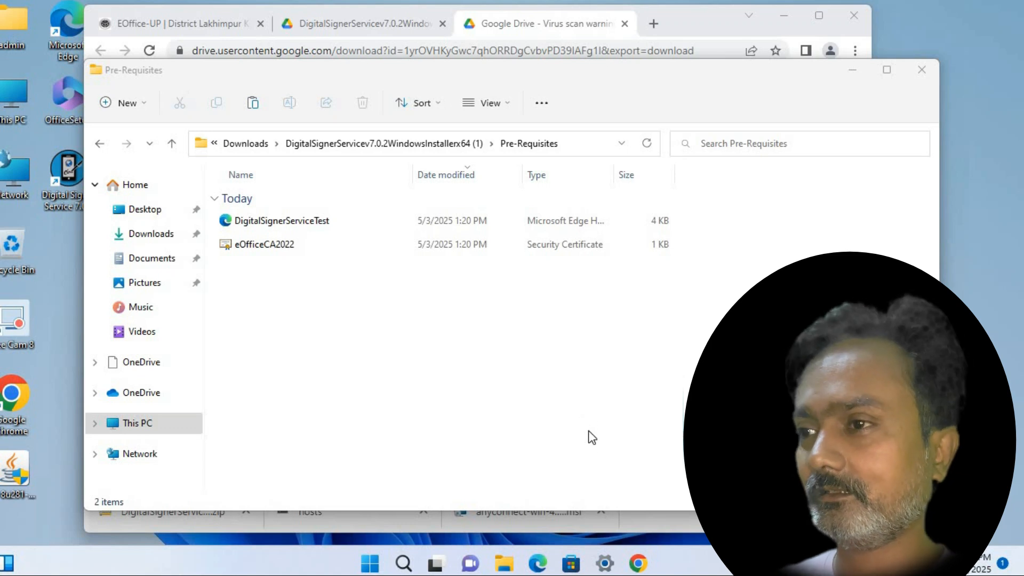
pyautogui.rightClick(514, 379)
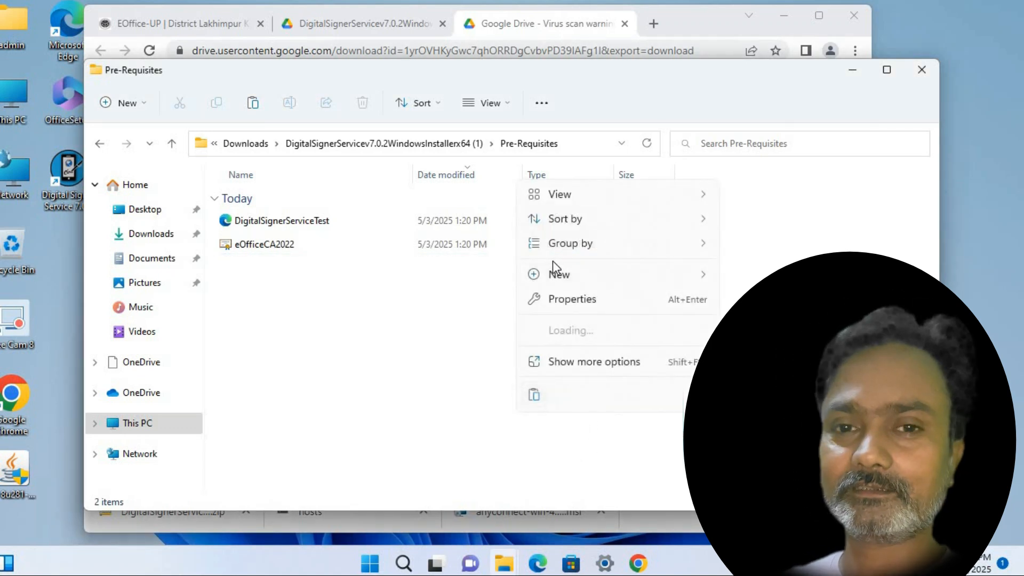
pyautogui.click(479, 330)
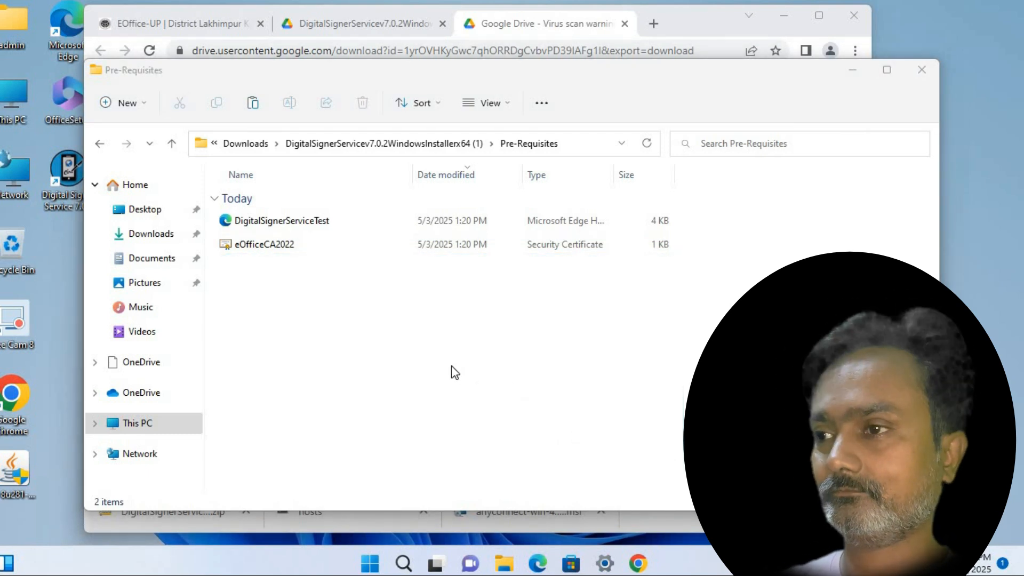
pyautogui.click(293, 289)
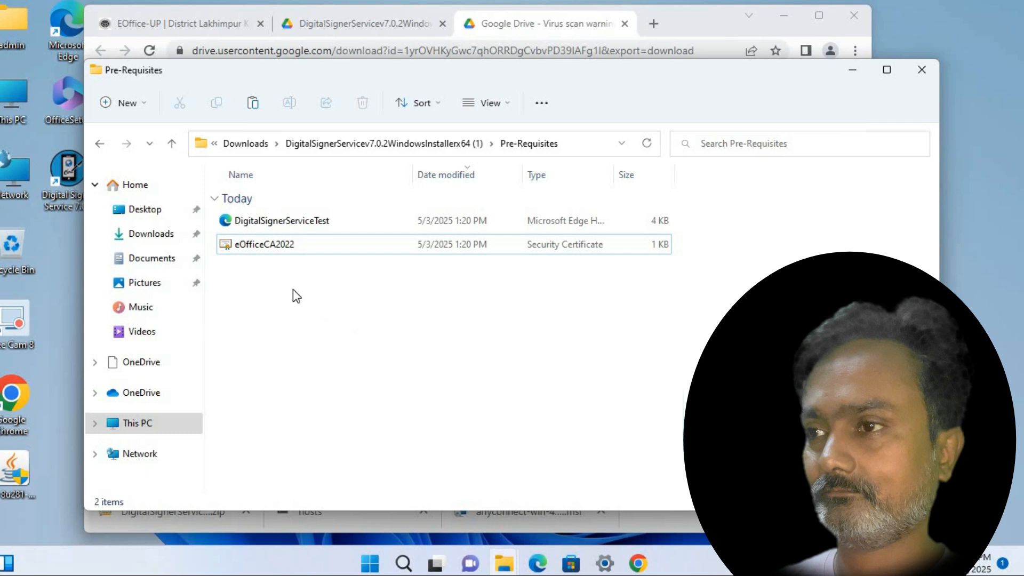
# Run the Check System Details script as administrator, allowing it past SmartScreen
pyautogui.click(171, 148)
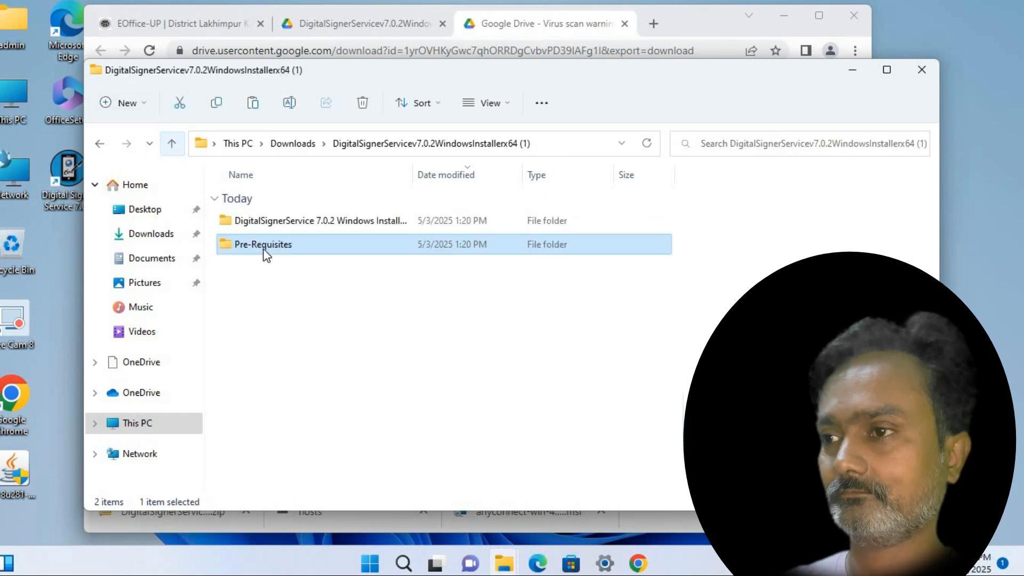
pyautogui.doubleClick(263, 222)
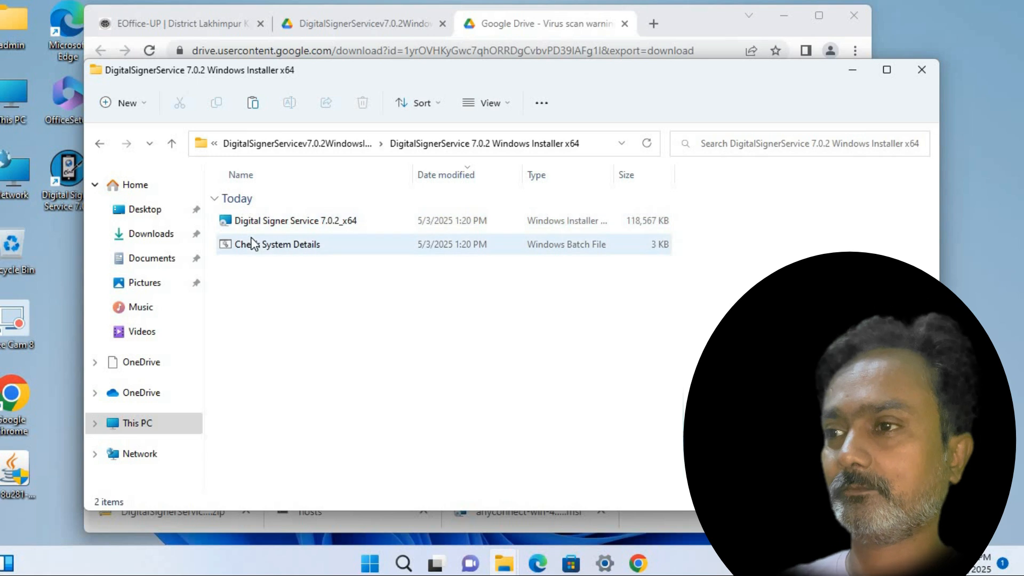
pyautogui.rightClick(252, 244)
pyautogui.click(308, 315)
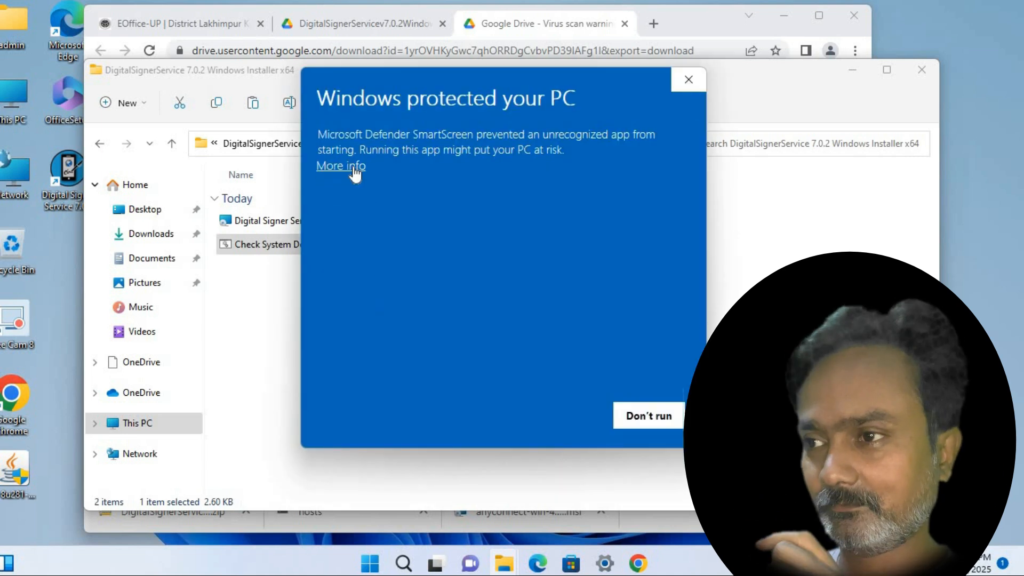
pyautogui.click(349, 167)
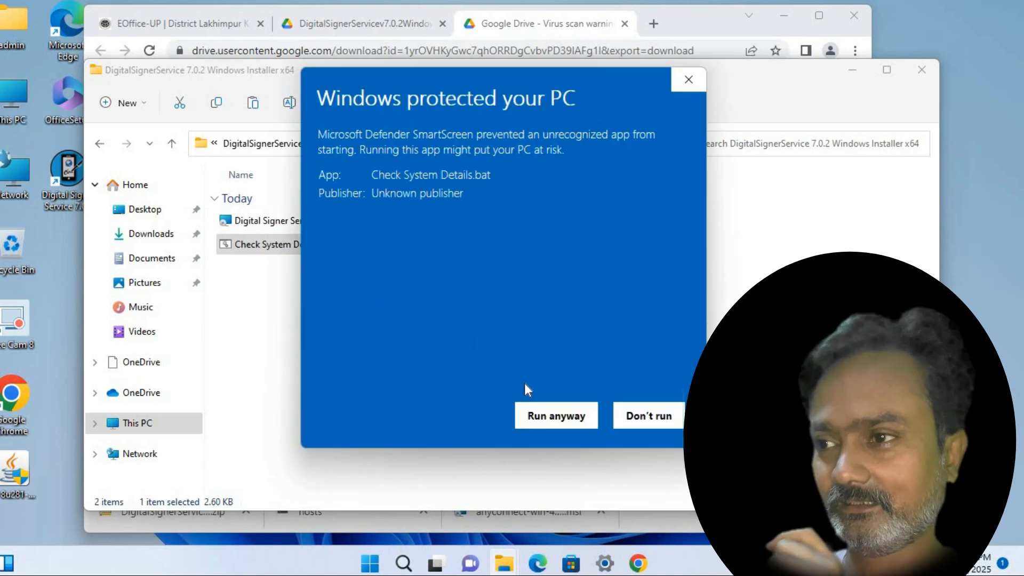
pyautogui.click(560, 418)
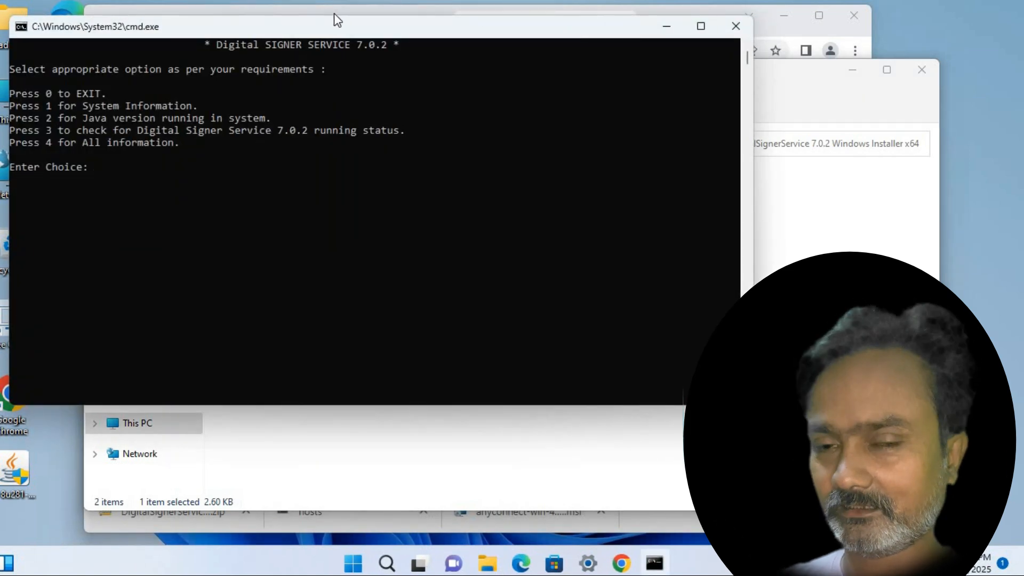
# Request all system information, see port 55103 already in use, then exit with 0
pyautogui.moveTo(372, 34); pyautogui.dragTo(473, 47)
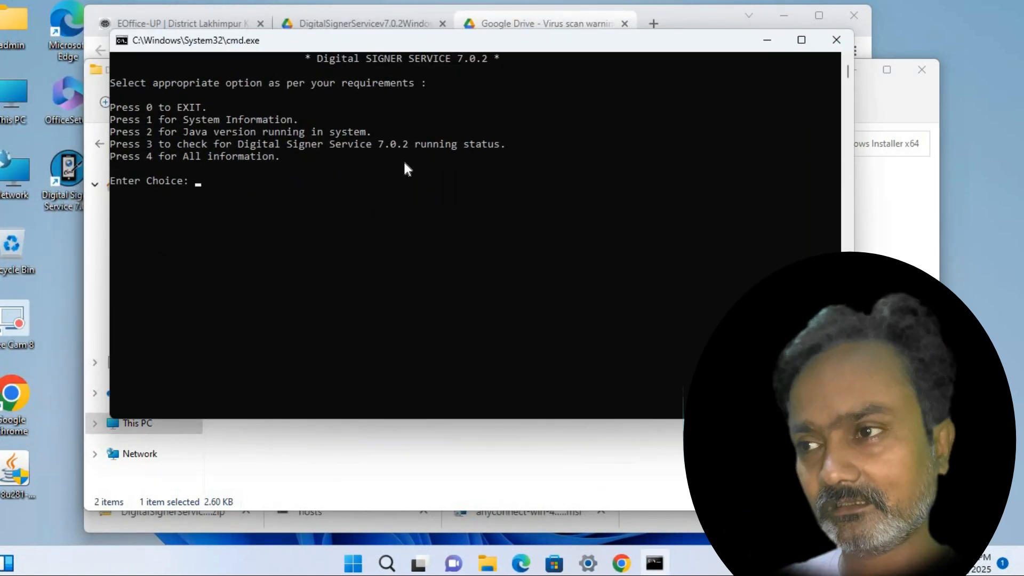
pyautogui.press('Return')
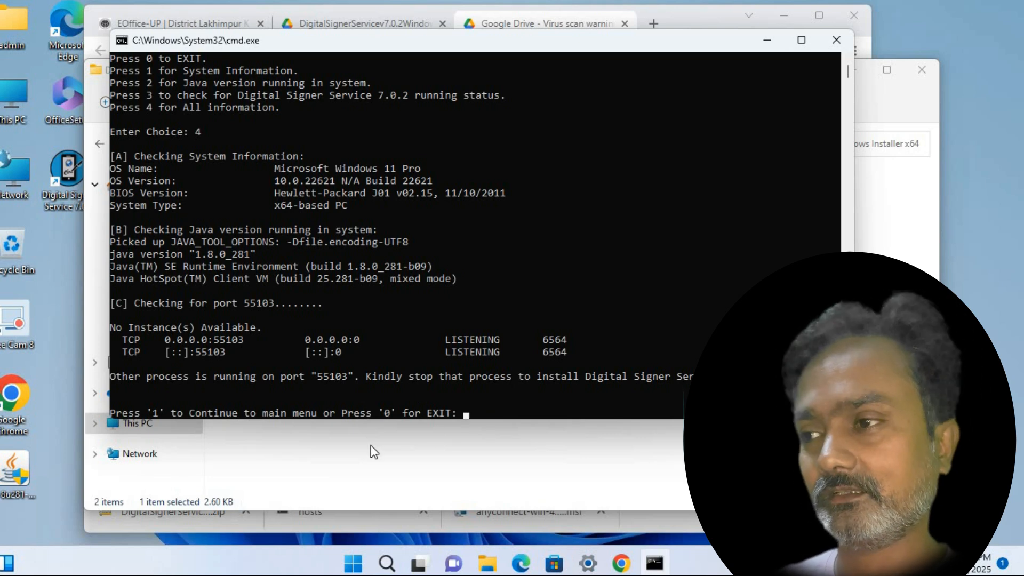
pyautogui.write('0')
pyautogui.press('Return')
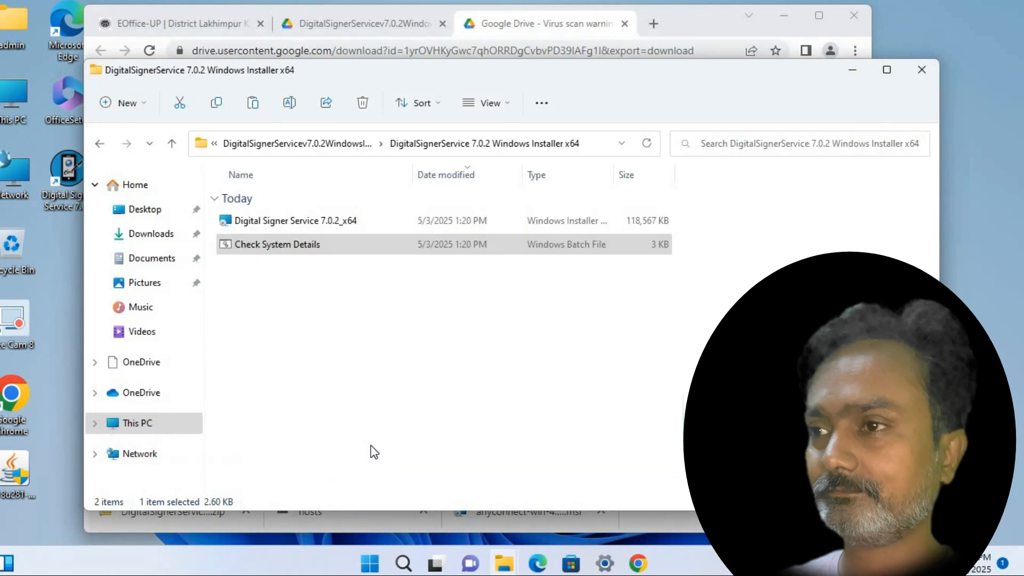
# Open DigitalSignerServiceTest from the Pre-Requisites folder in Microsoft Edge
pyautogui.click(265, 318)
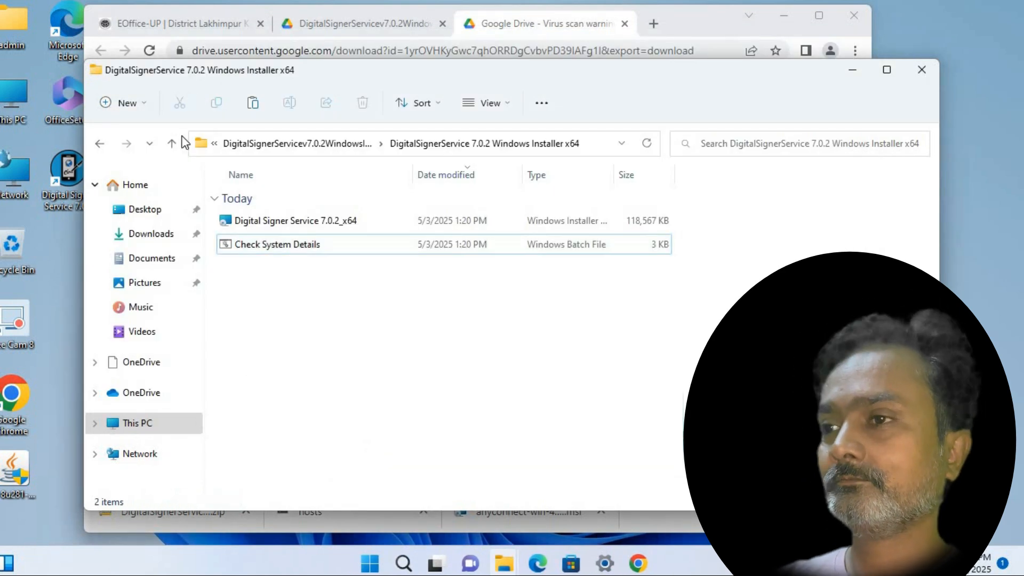
pyautogui.click(100, 144)
pyautogui.doubleClick(263, 244)
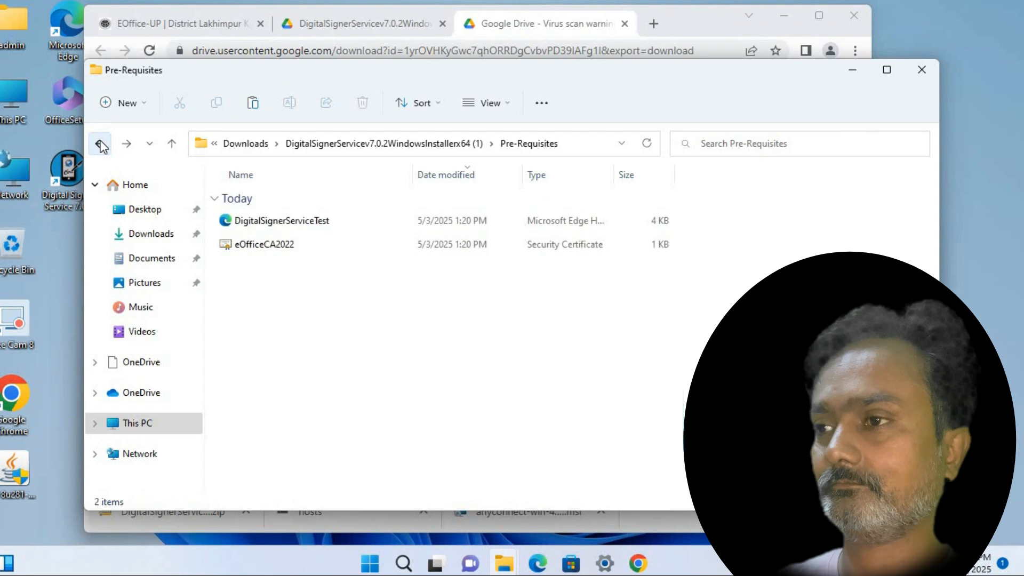
pyautogui.click(100, 144)
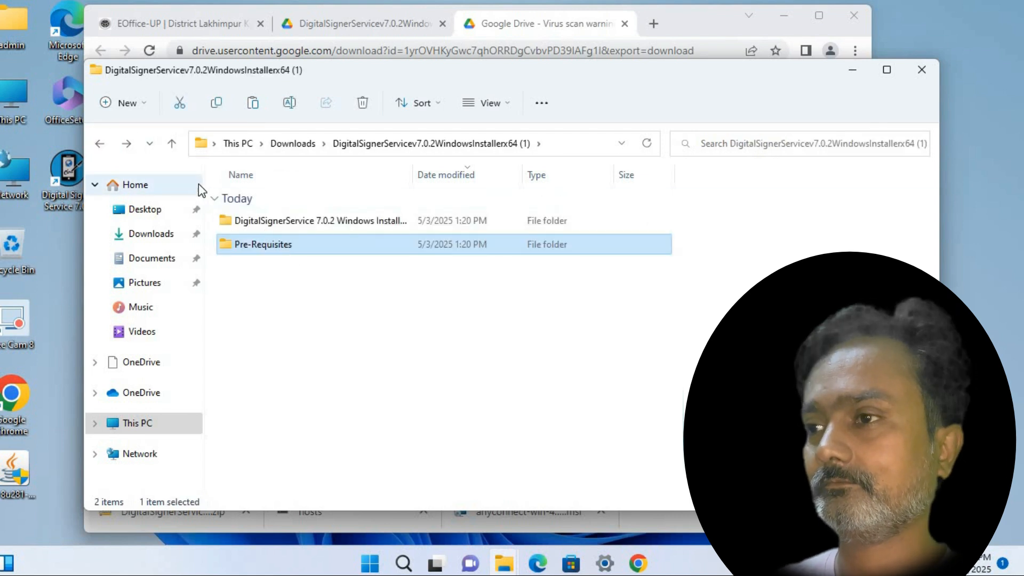
pyautogui.doubleClick(270, 246)
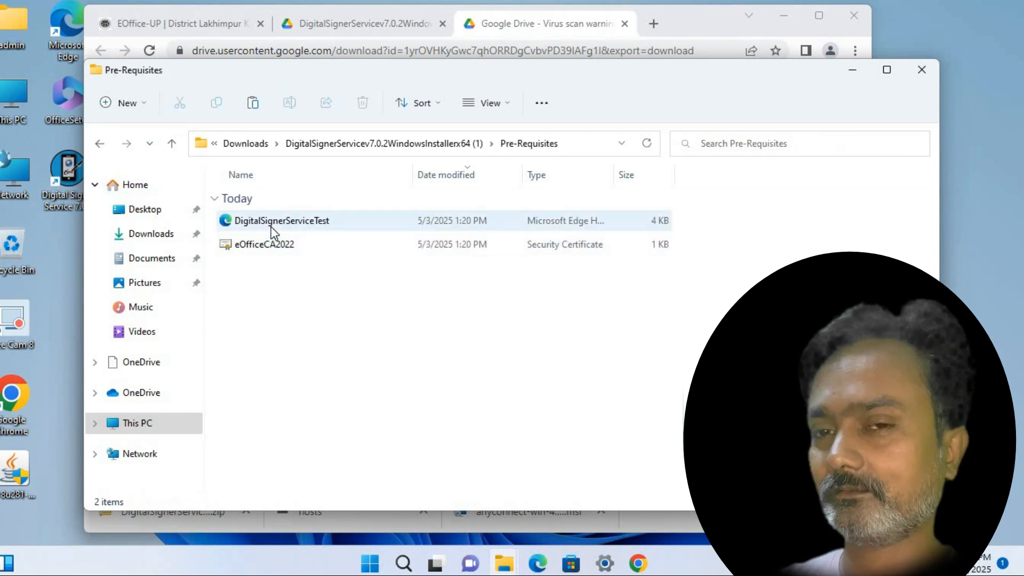
pyautogui.click(269, 228)
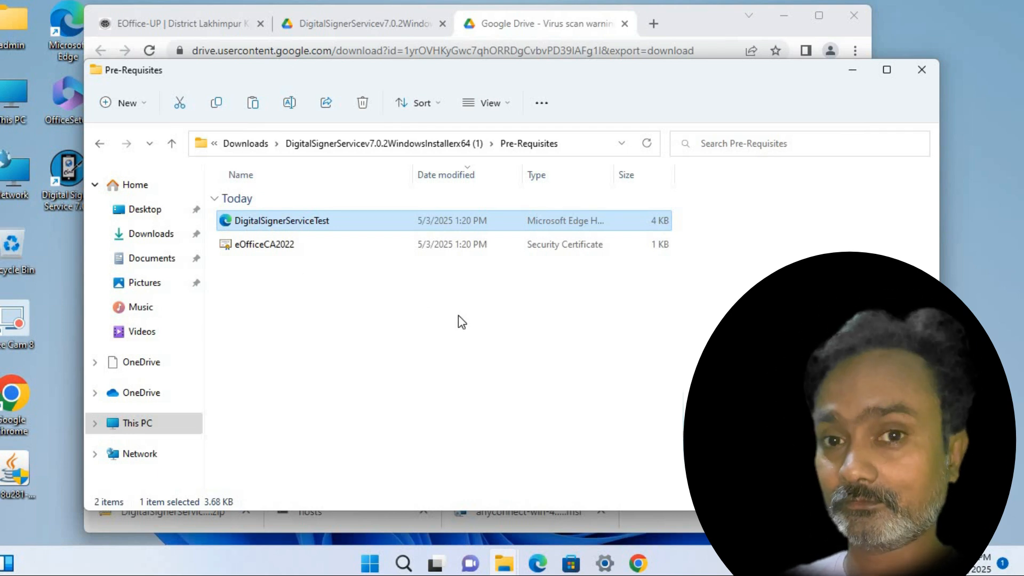
pyautogui.press('Return')
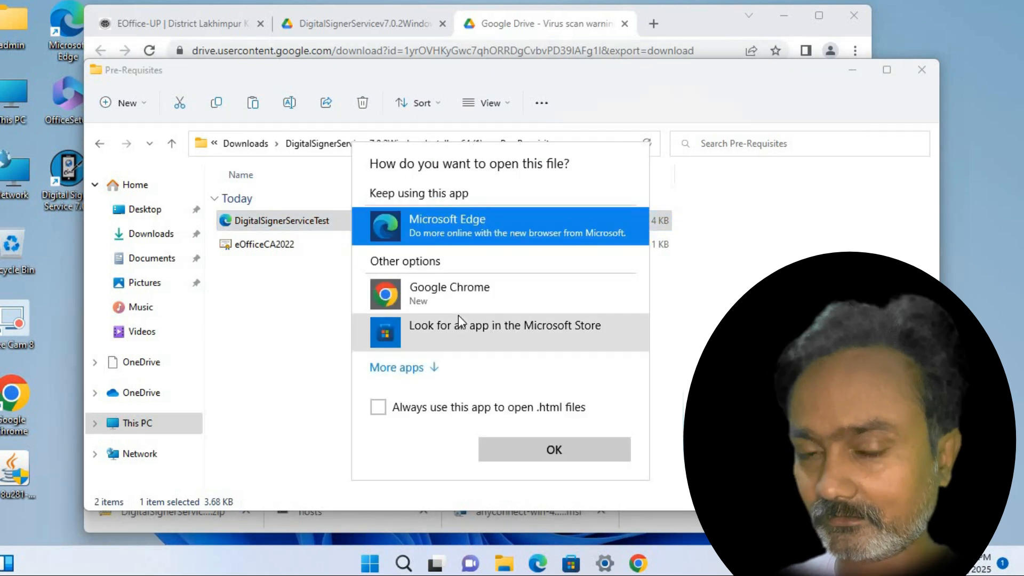
pyautogui.click(537, 449)
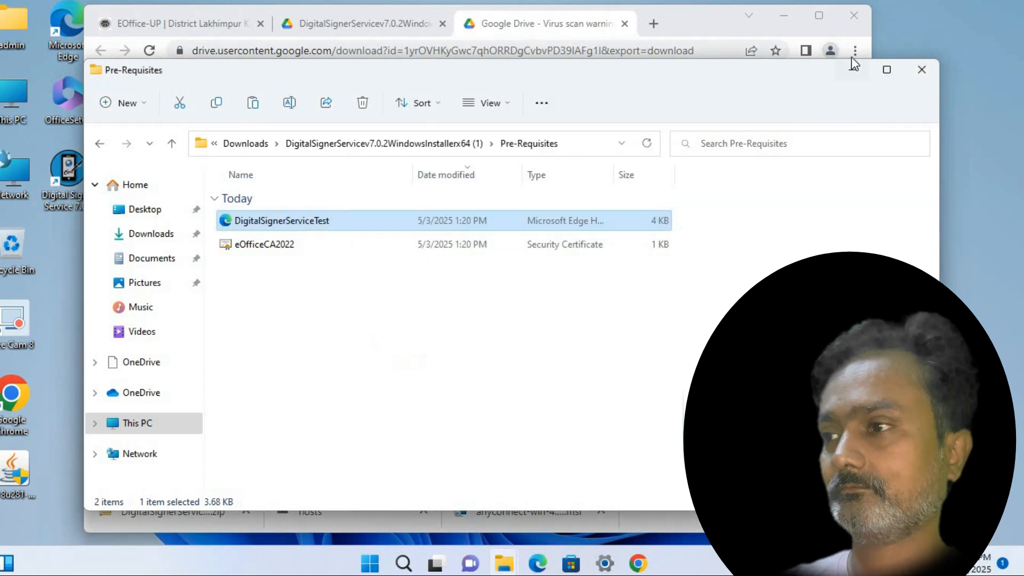
# Open Chrome's About Google Chrome page so it checks for updates
pyautogui.click(854, 51)
pyautogui.moveTo(696, 332)
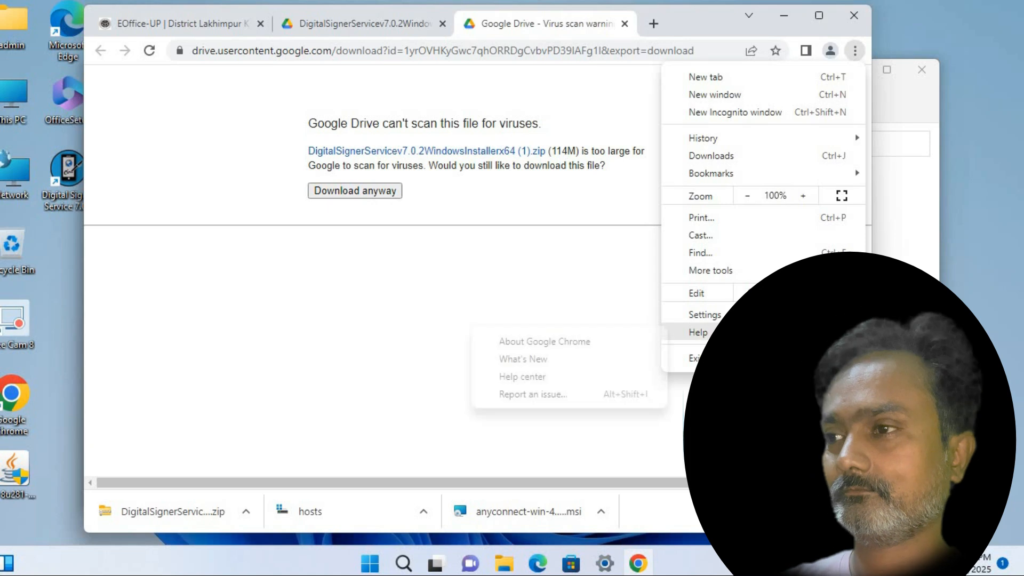
pyautogui.click(611, 347)
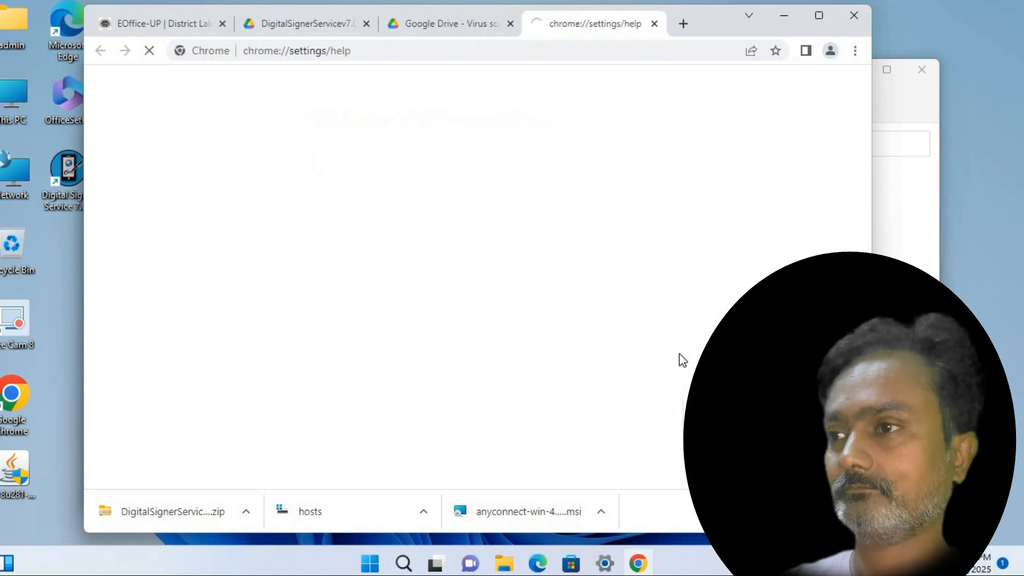
# Minimize Chrome and show This PC in File Explorer
pyautogui.click(783, 15)
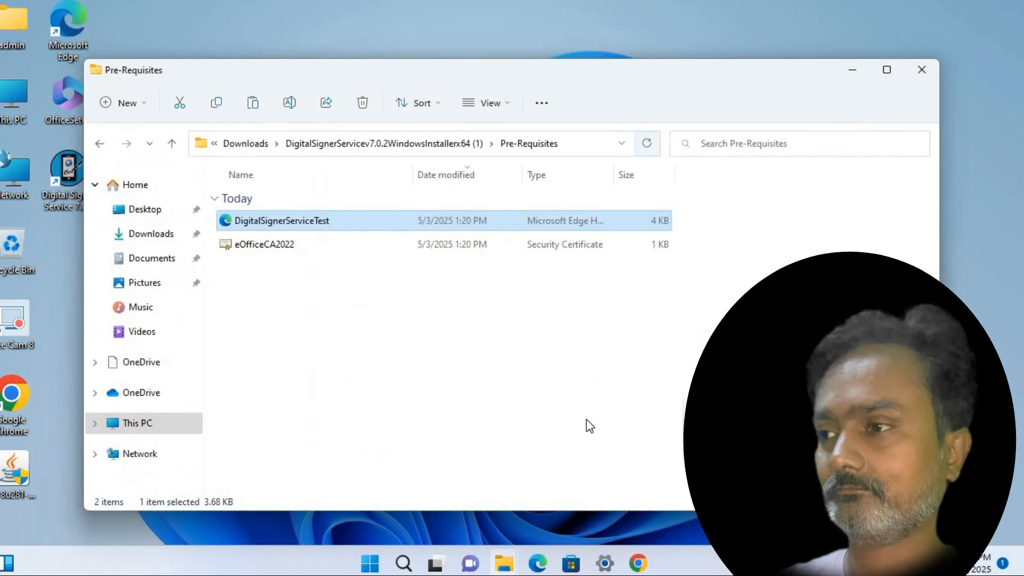
pyautogui.click(378, 411)
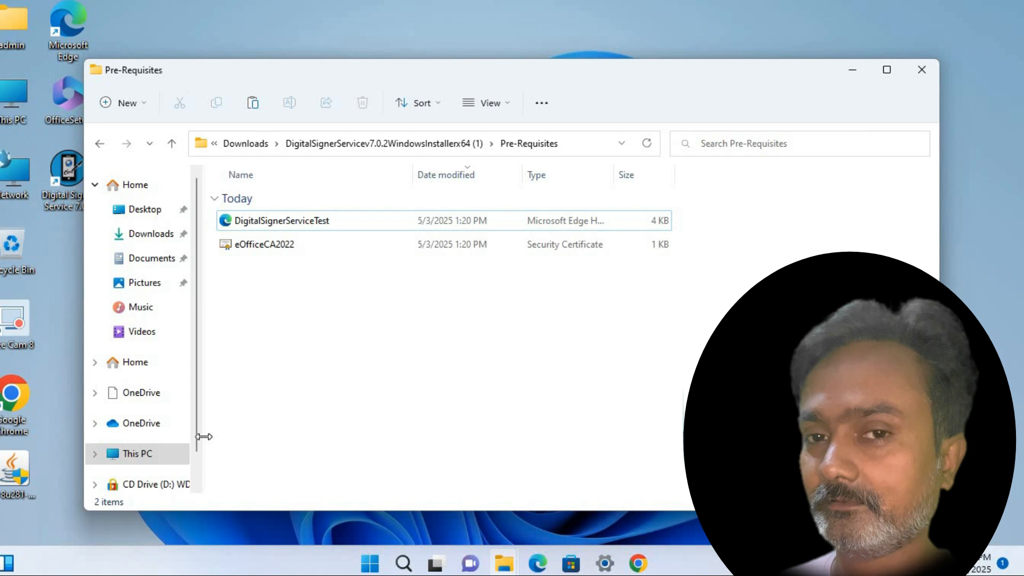
pyautogui.click(137, 452)
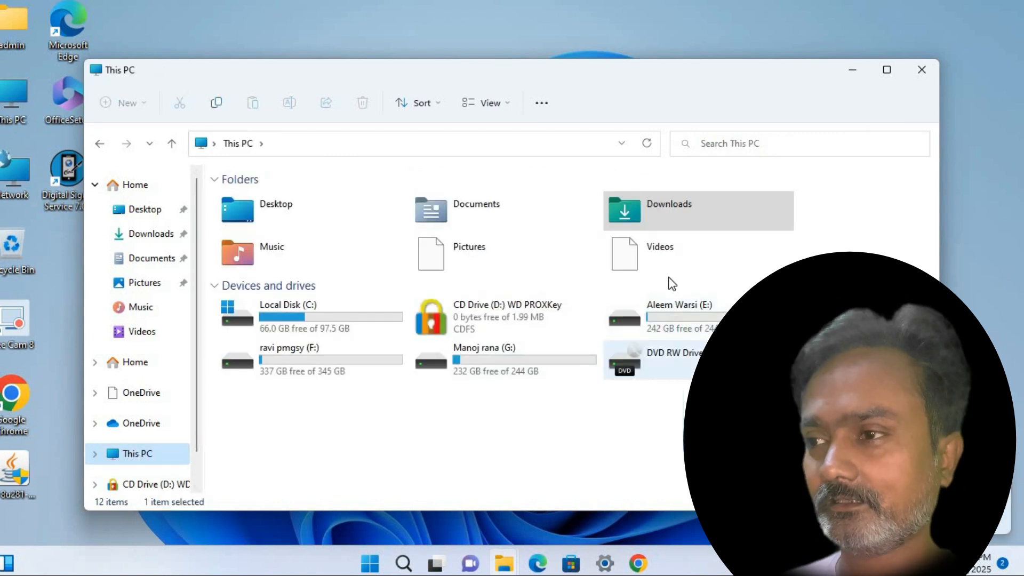
# Install ProxKey from CD drive D:, accepting the CCA India certificates, then close This PC
pyautogui.click(485, 319)
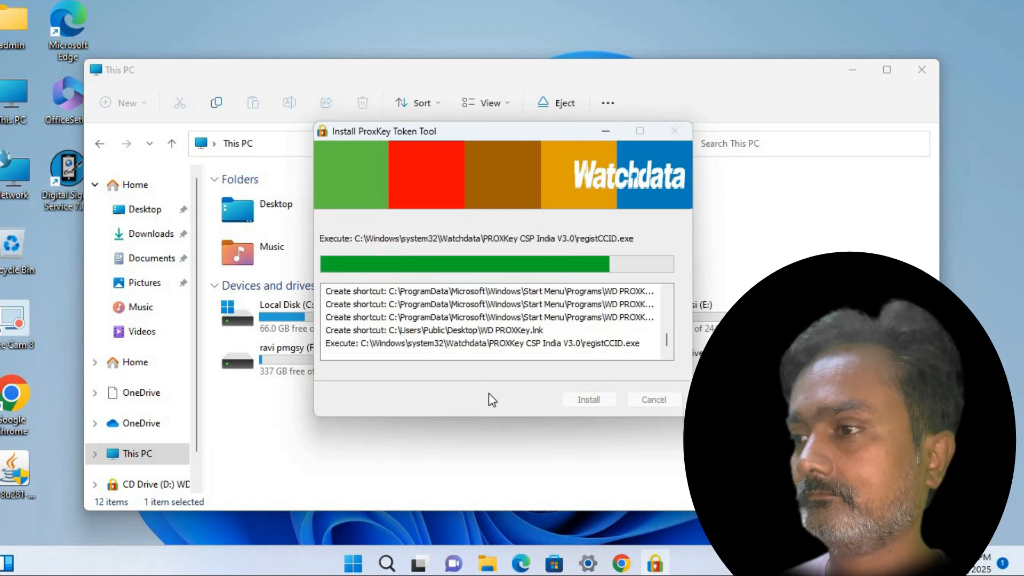
pyautogui.click(560, 413)
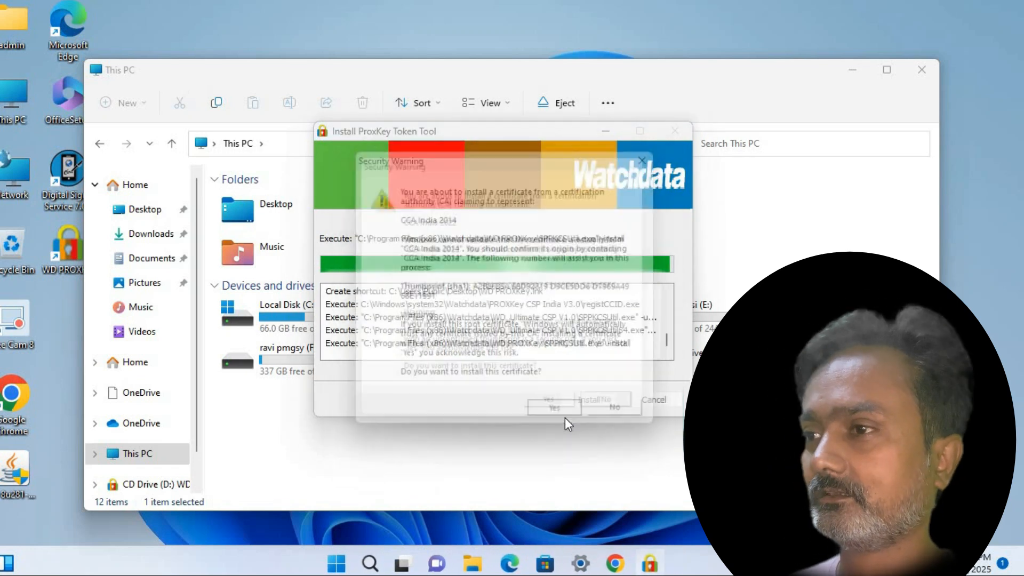
pyautogui.click(563, 418)
pyautogui.click(557, 415)
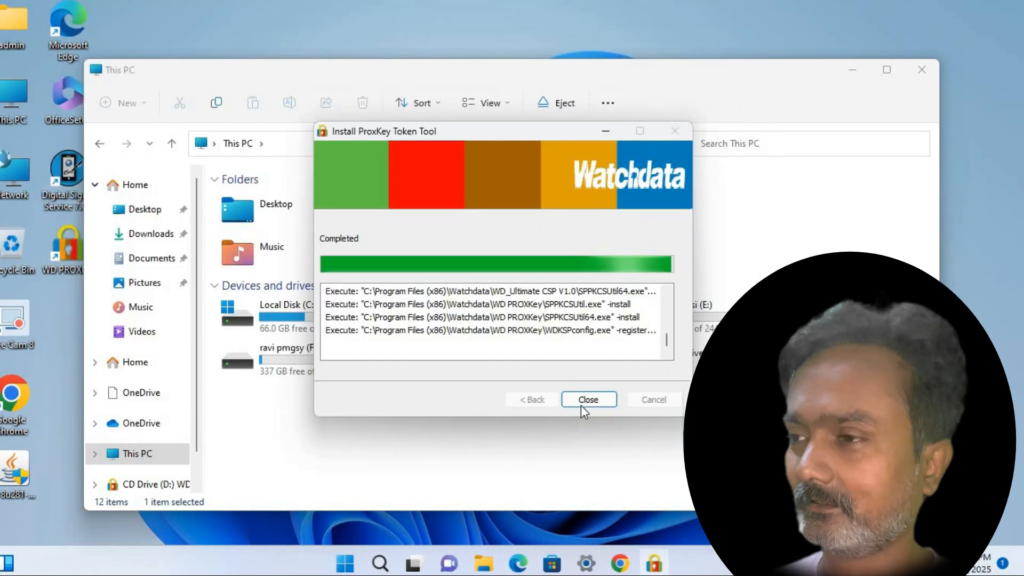
pyautogui.click(582, 403)
pyautogui.click(582, 403)
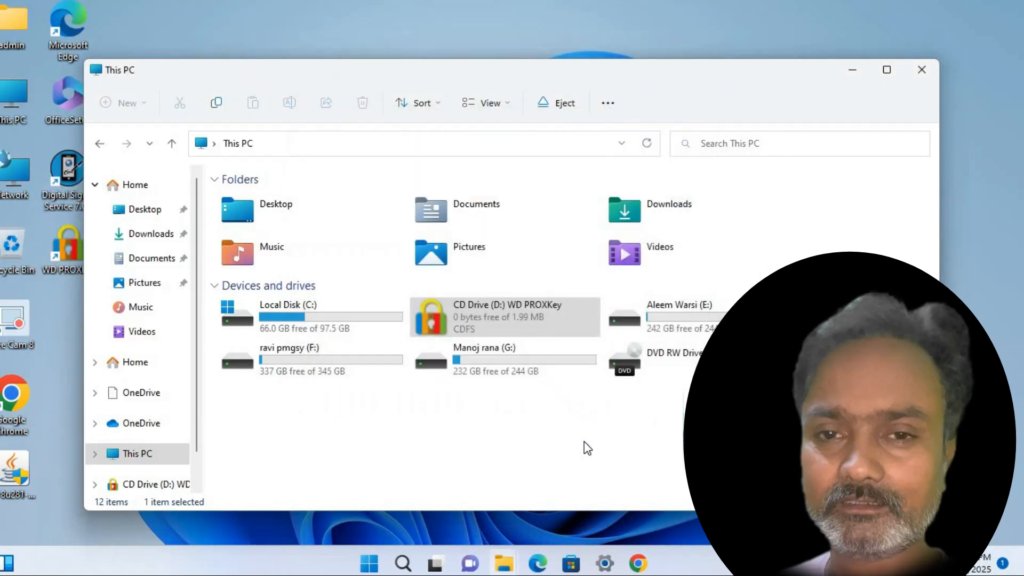
pyautogui.click(921, 70)
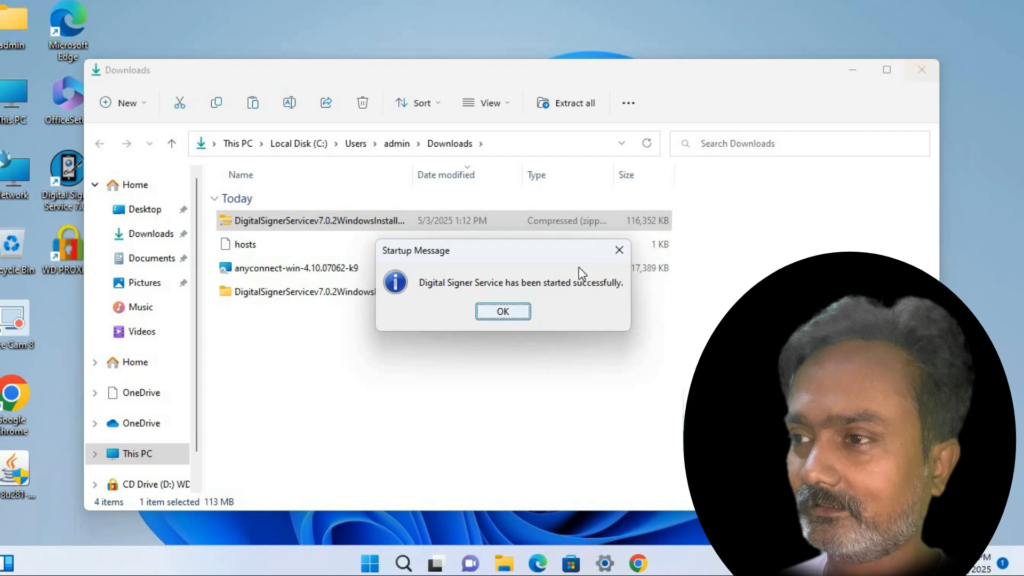
# Acknowledge the service start on port 55103, allow it through the firewall, and hide it
pyautogui.click(510, 312)
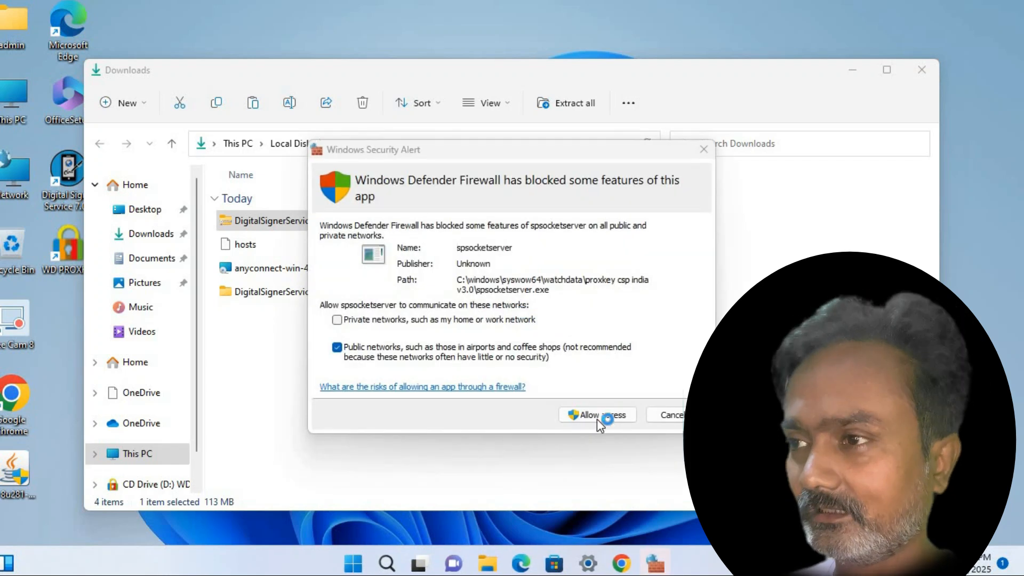
pyautogui.click(592, 420)
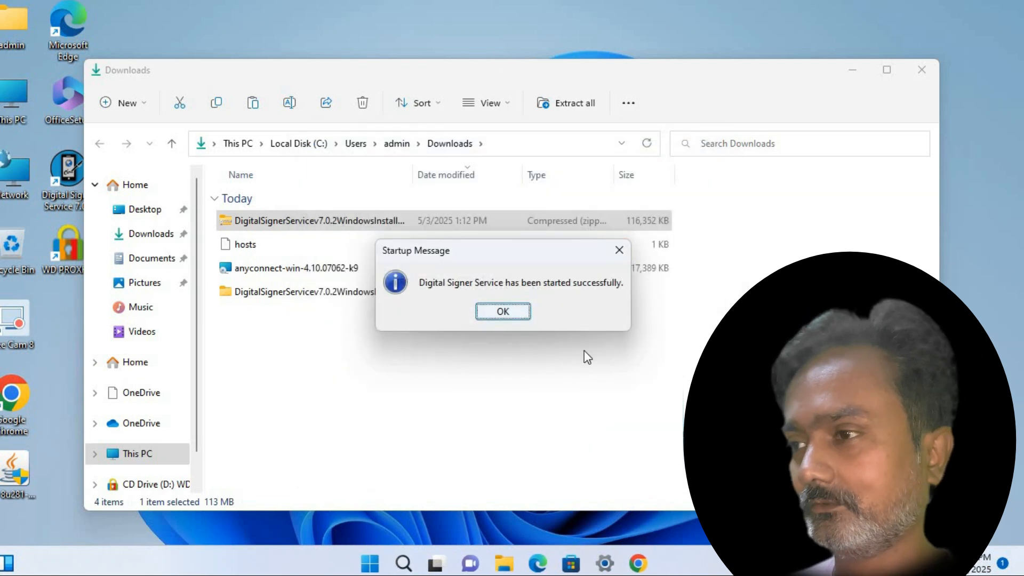
pyautogui.click(495, 318)
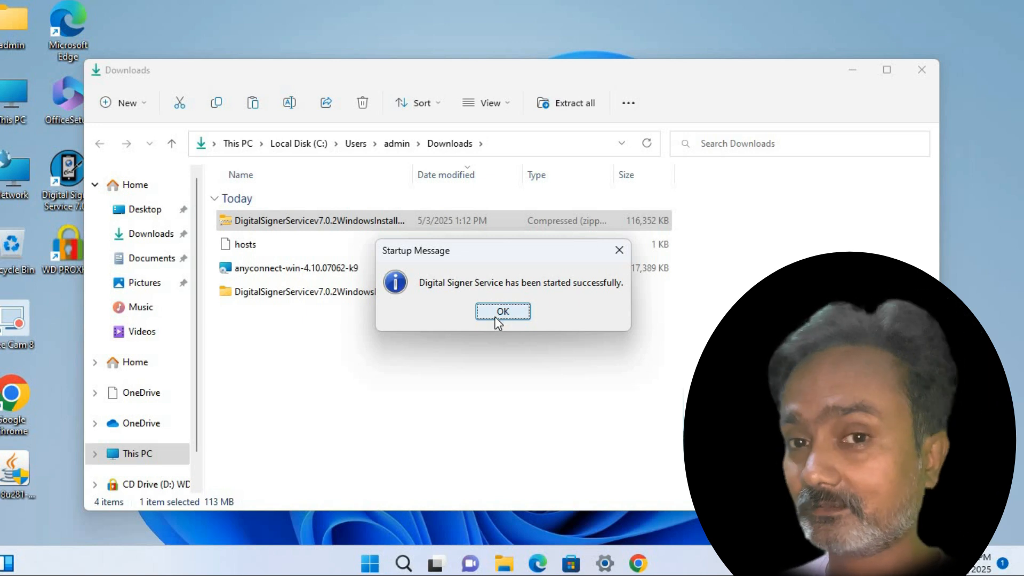
pyautogui.click(495, 317)
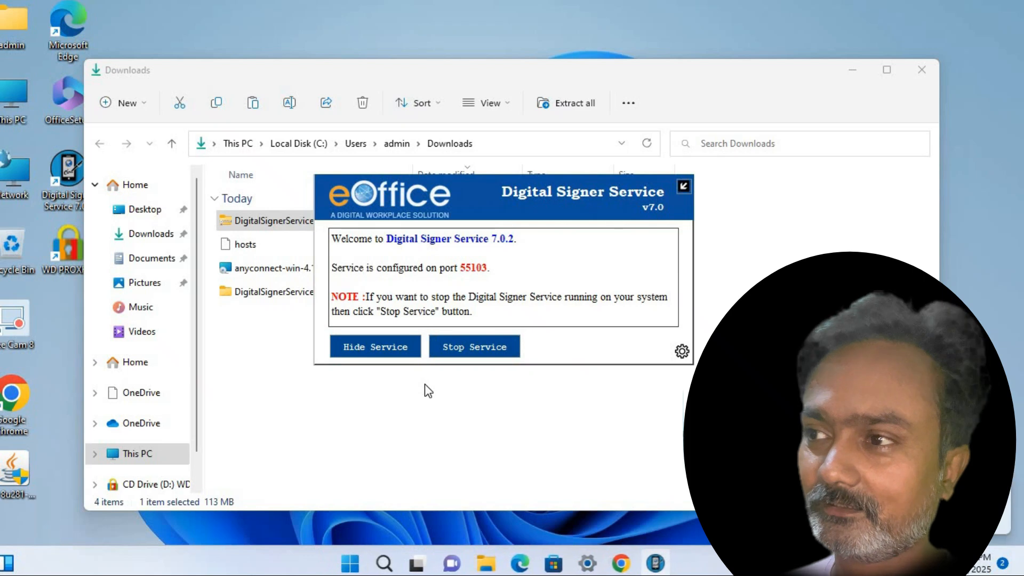
pyautogui.click(384, 348)
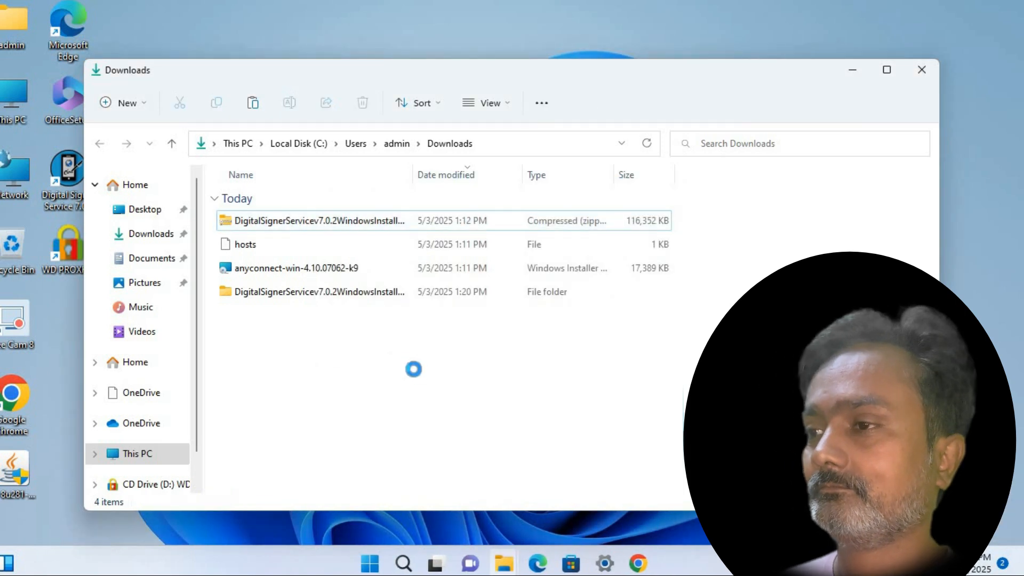
# Relaunch Chrome from its About page to apply the pending update
pyautogui.rightClick(410, 373)
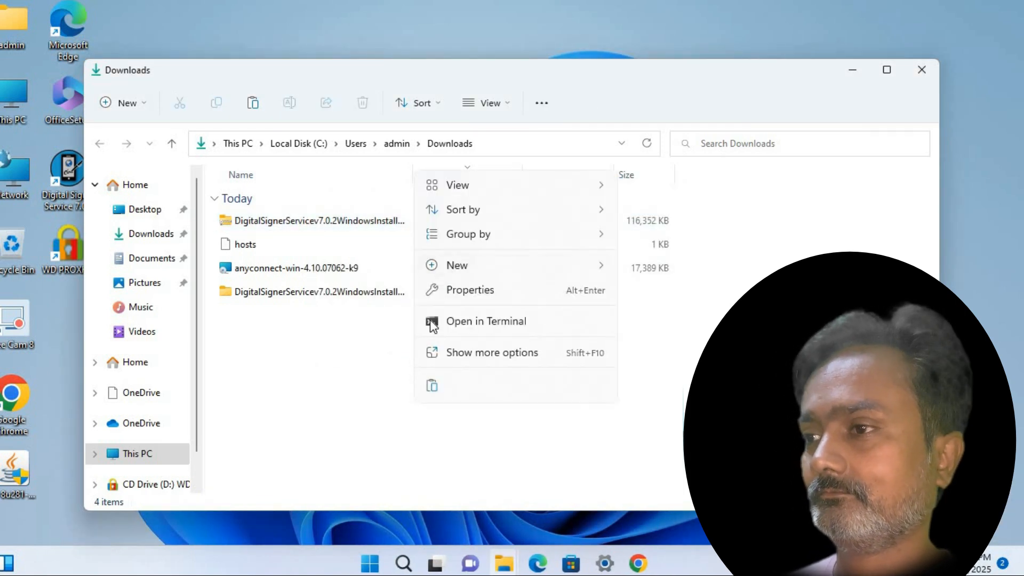
pyautogui.press('Escape')
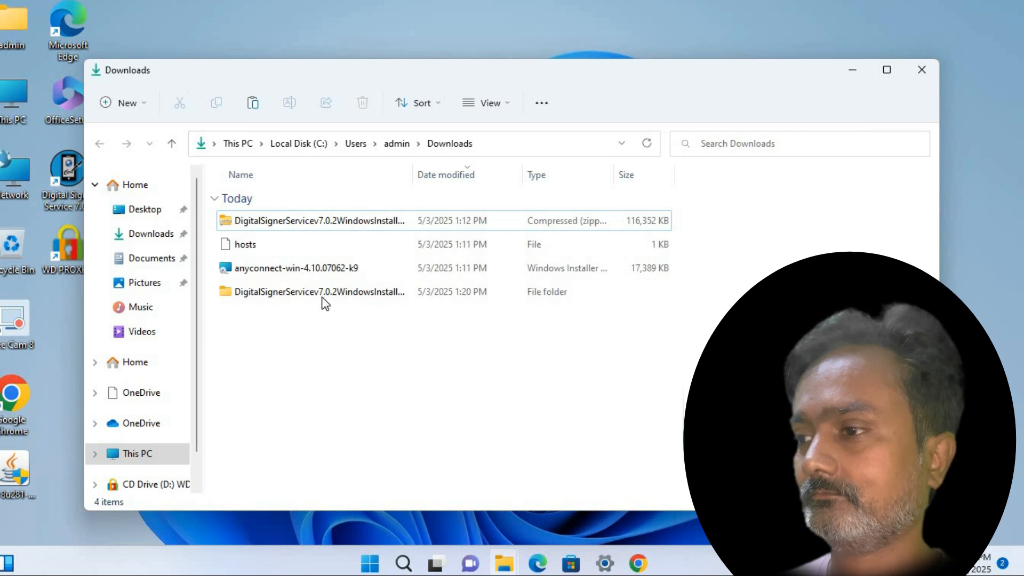
pyautogui.click(637, 563)
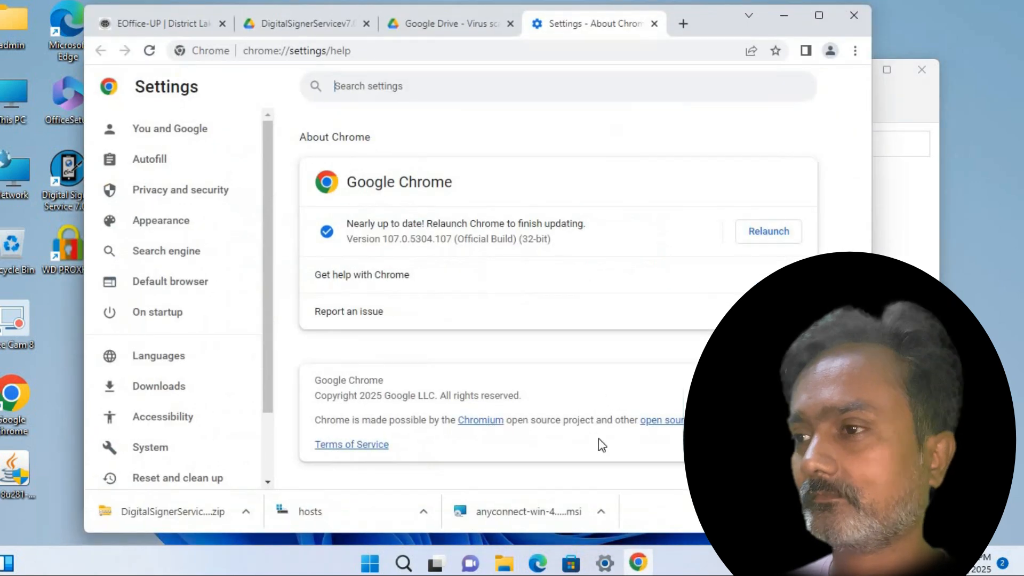
pyautogui.click(768, 232)
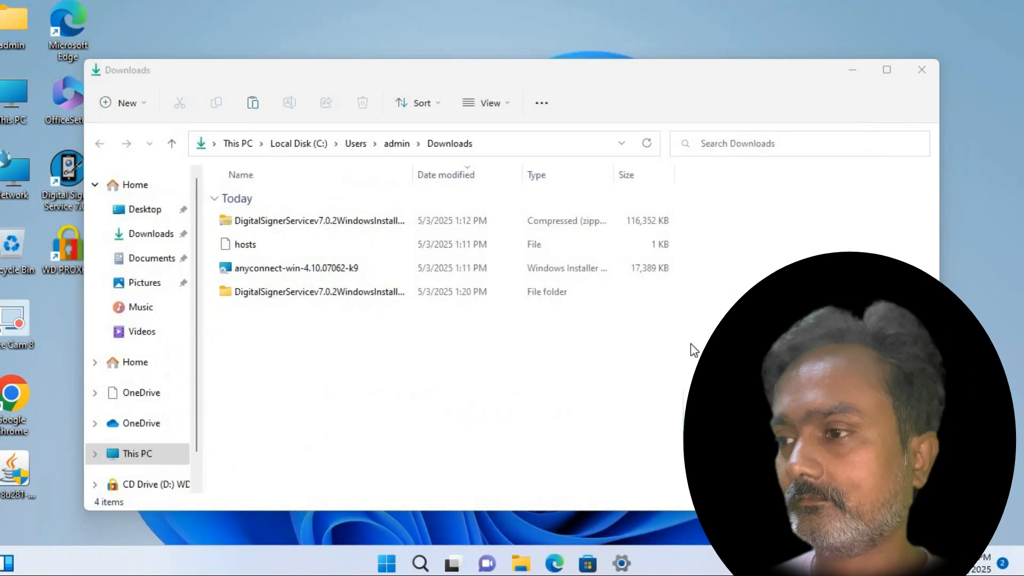
# Open the extracted DigitalSignerServicev7.0.2 folder and select the folder inside it
pyautogui.doubleClick(256, 292)
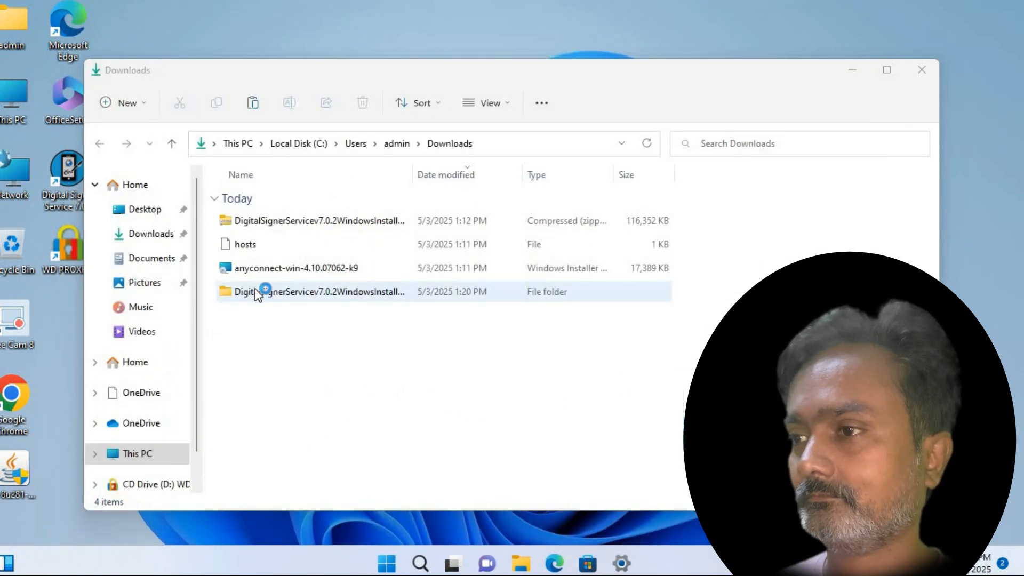
pyautogui.rightClick(323, 340)
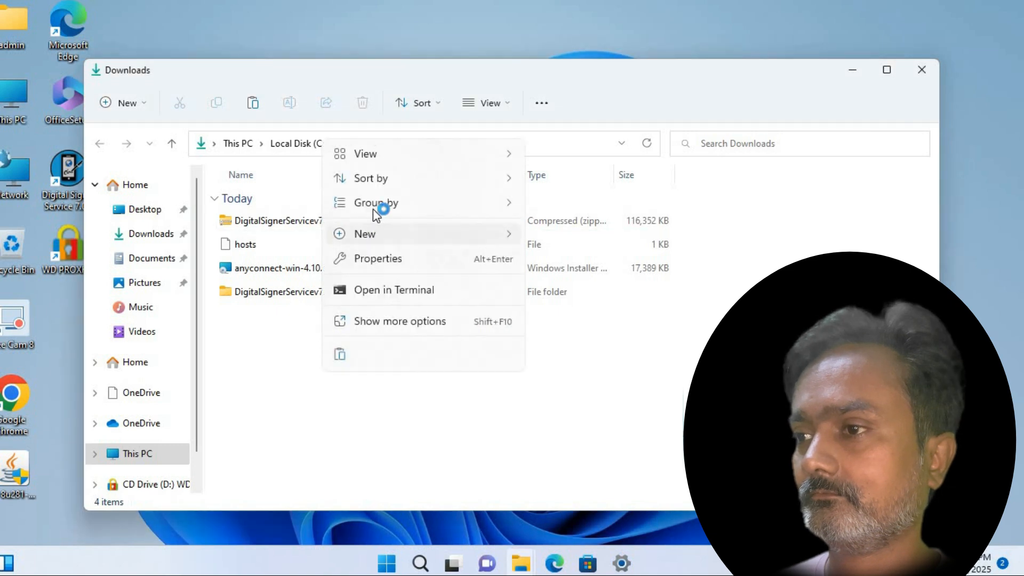
pyautogui.click(303, 451)
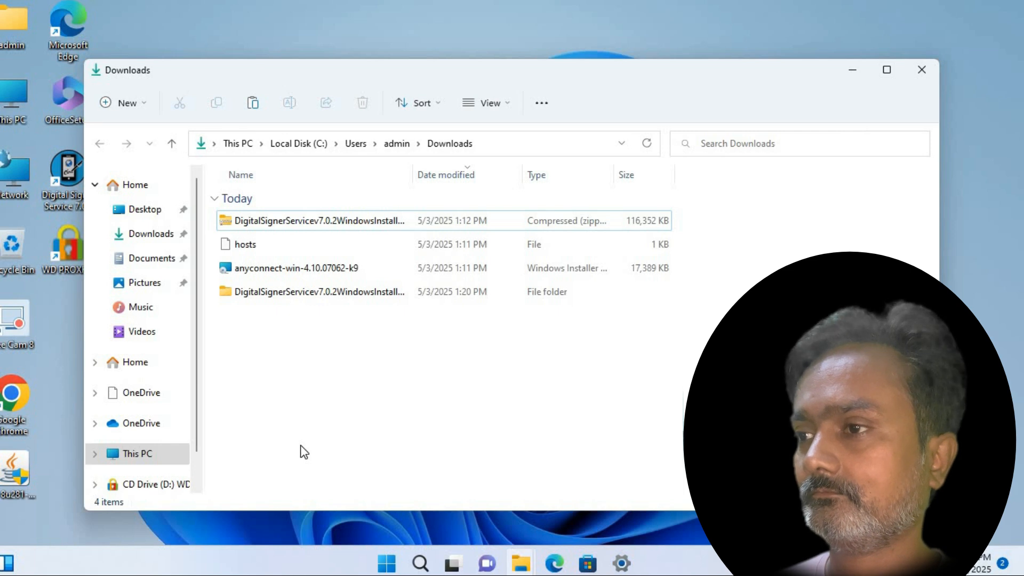
pyautogui.click(273, 296)
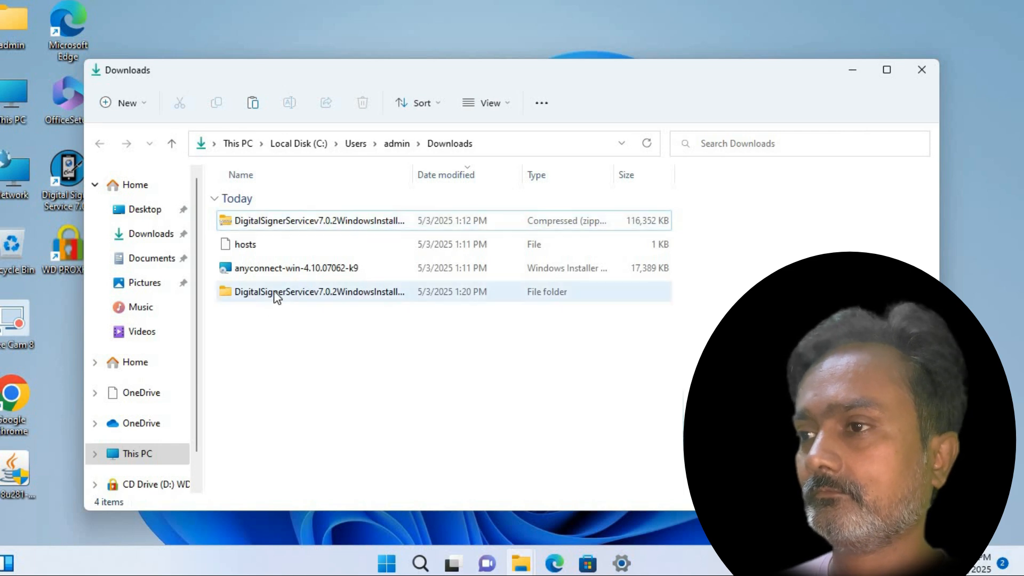
# Open the Pre-Requisites folder and try opening DigitalSignerServiceTest in Google Chrome
pyautogui.doubleClick(270, 243)
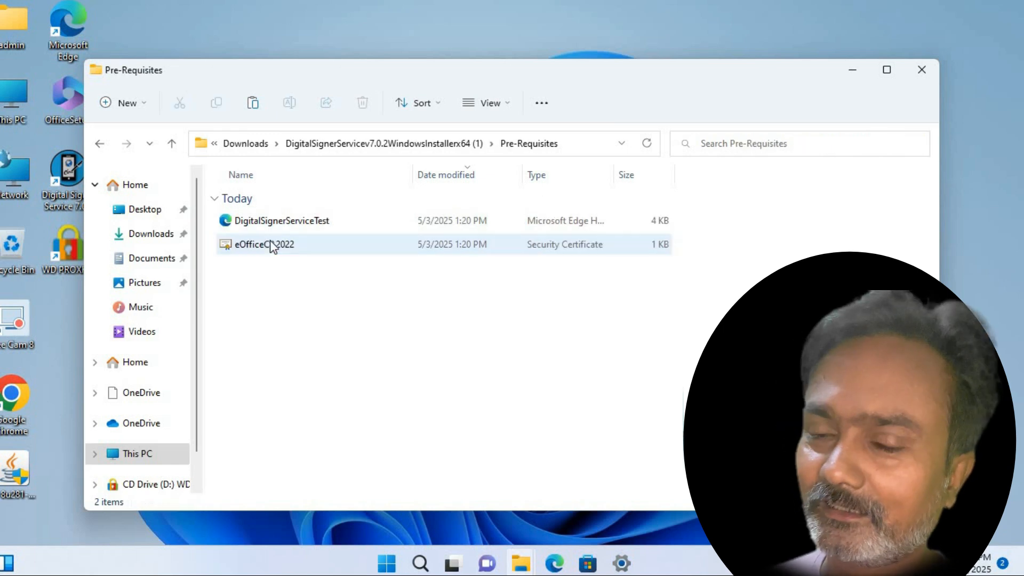
pyautogui.rightClick(271, 216)
pyautogui.moveTo(356, 298)
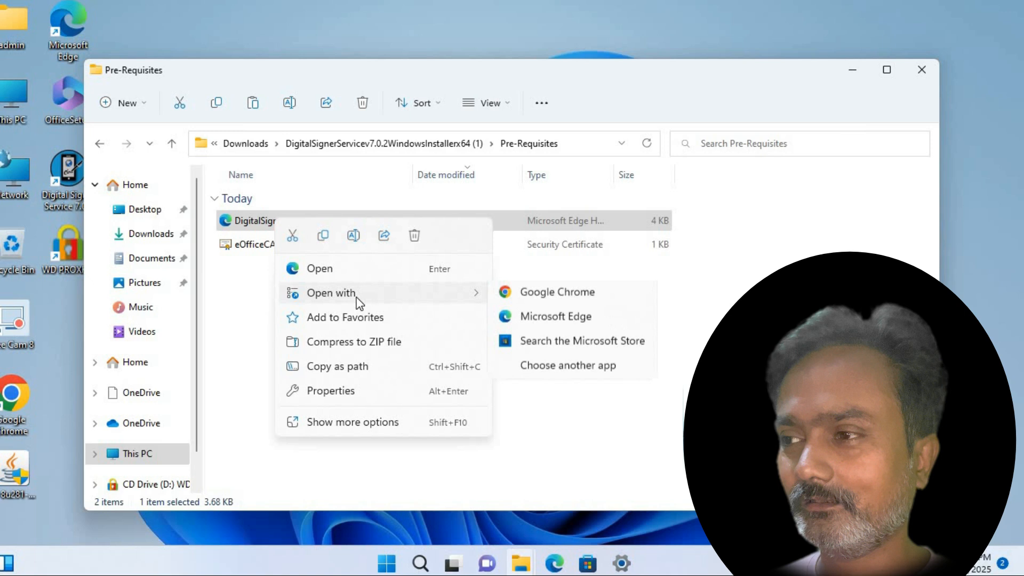
pyautogui.click(531, 295)
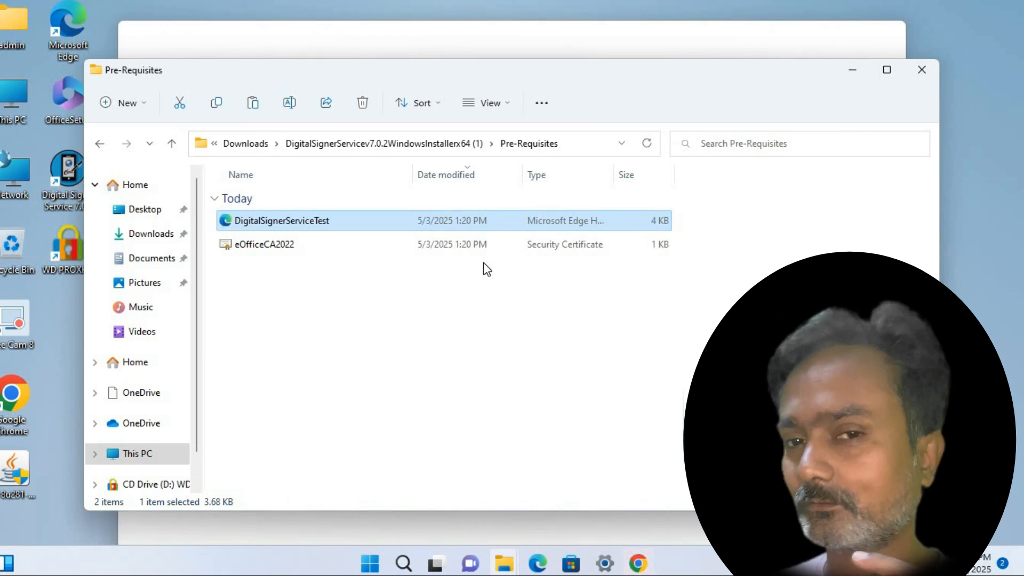
pyautogui.doubleClick(505, 231)
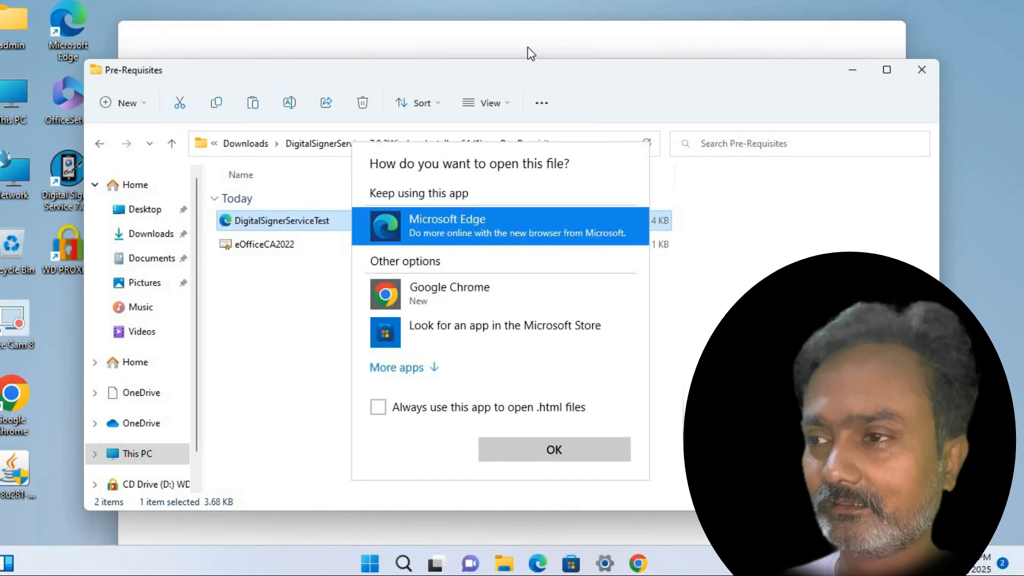
pyautogui.click(529, 47)
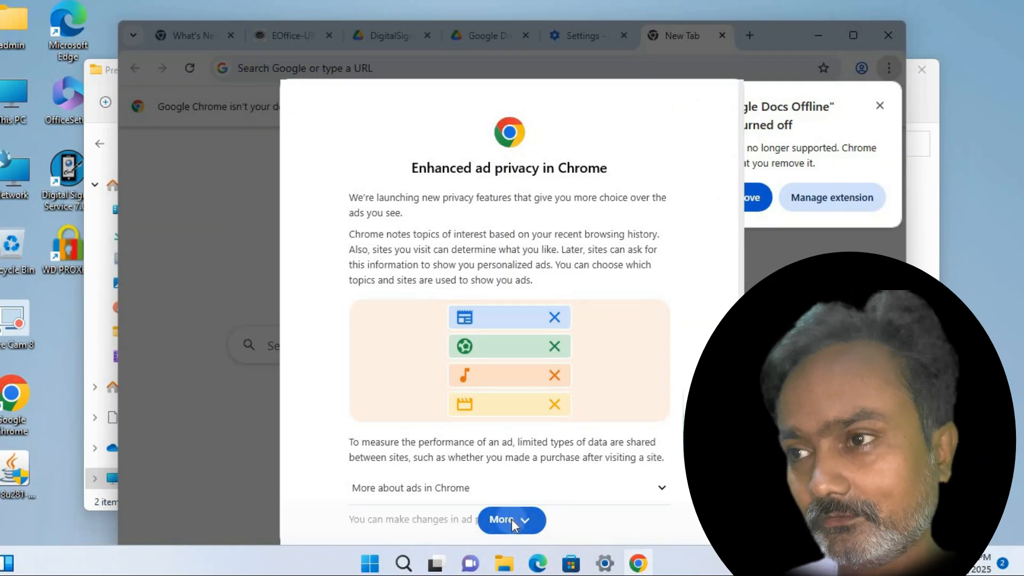
# Dismiss Chrome's ad privacy and Google Docs Offline popups, then minimize Chrome and the folder window
pyautogui.click(513, 525)
pyautogui.click(635, 521)
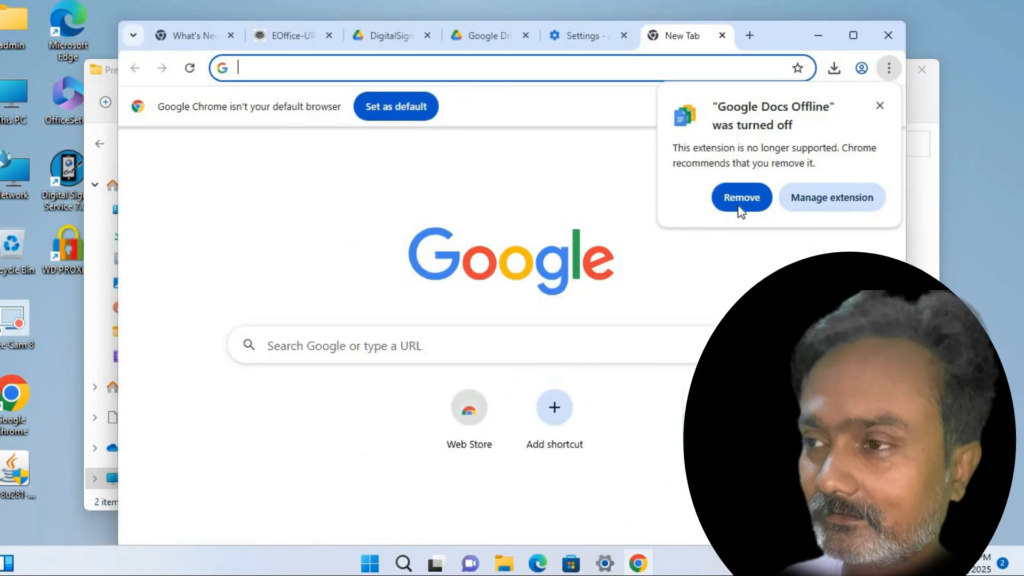
pyautogui.click(881, 106)
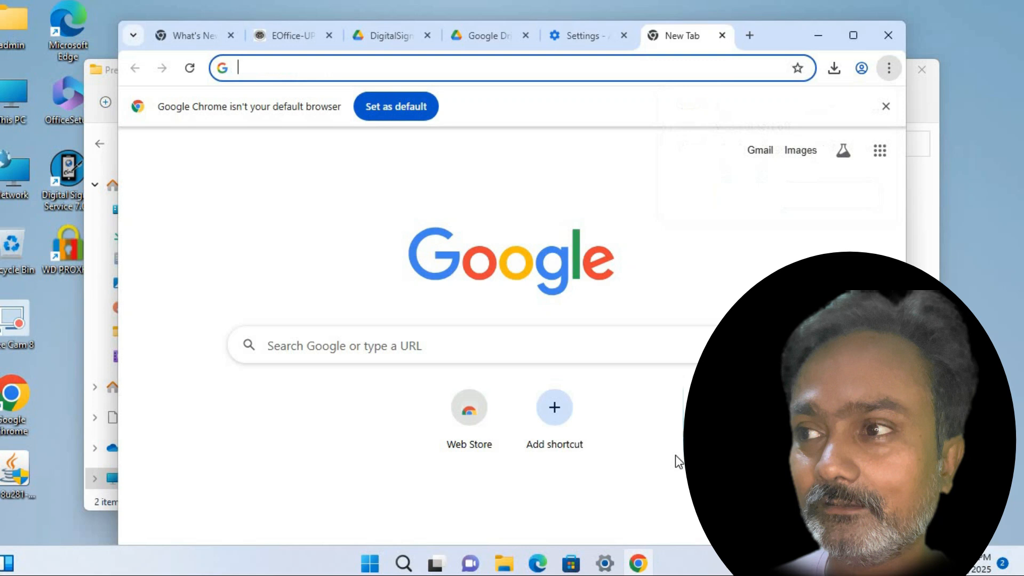
pyautogui.click(638, 563)
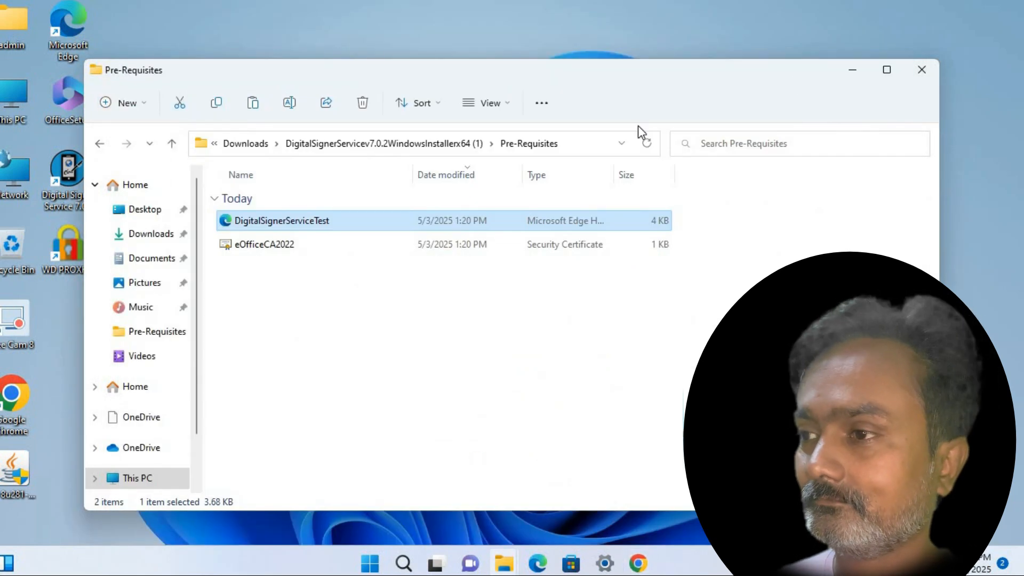
pyautogui.click(852, 70)
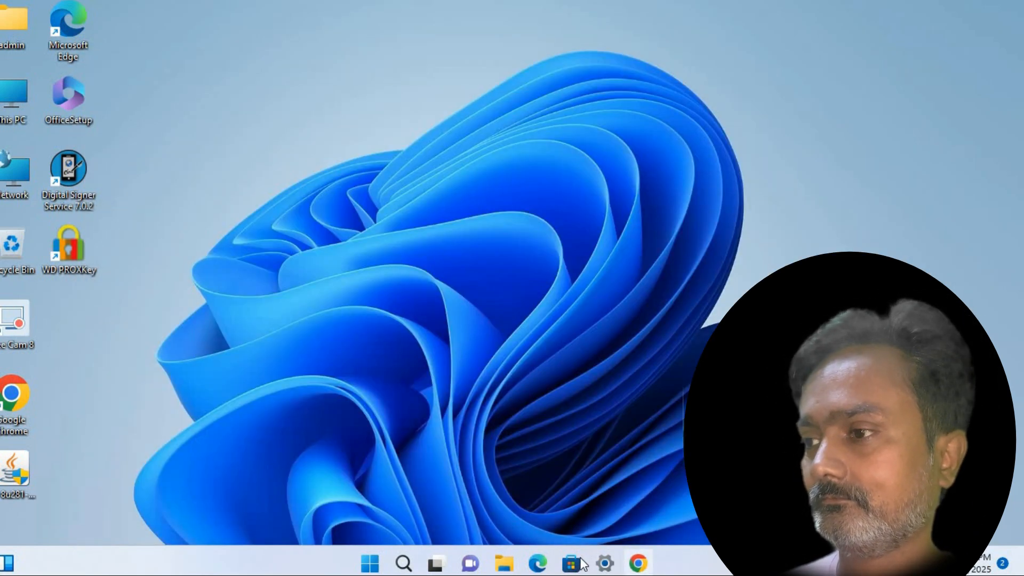
# Open DigitalSignerServiceTest with Google Chrome, set as the default app for .html files
pyautogui.click(506, 564)
pyautogui.click(719, 487)
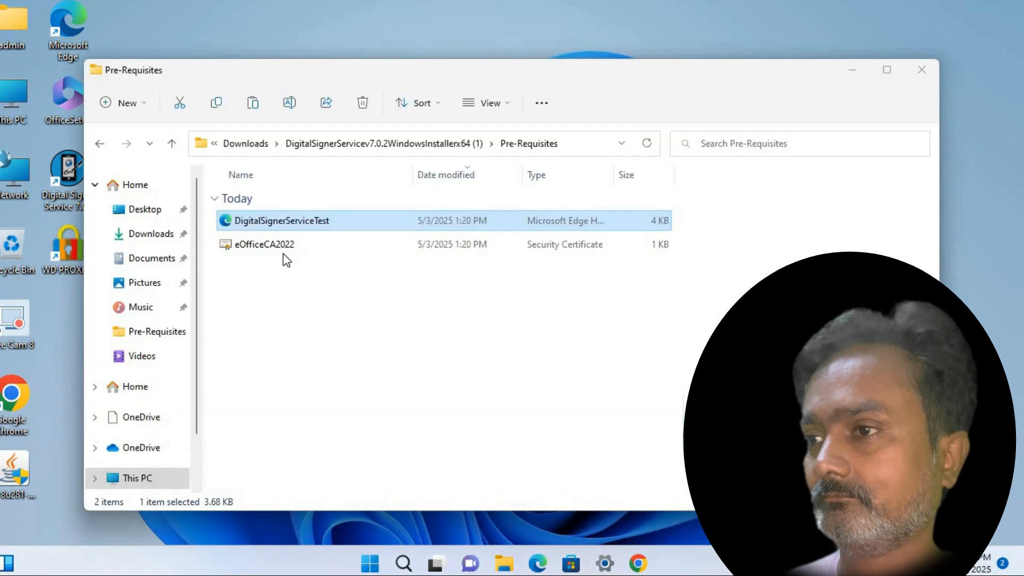
pyautogui.rightClick(266, 223)
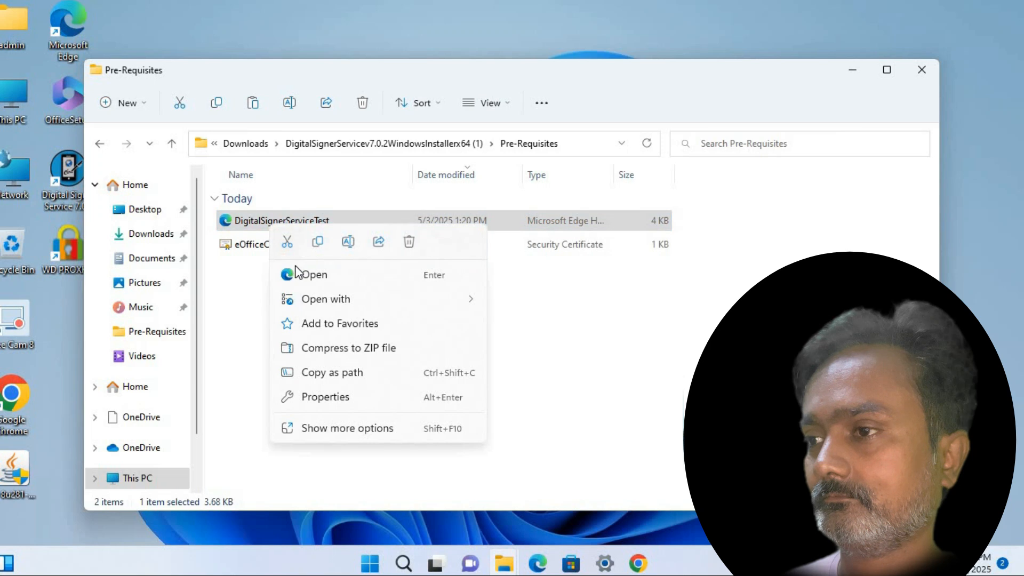
pyautogui.moveTo(457, 300)
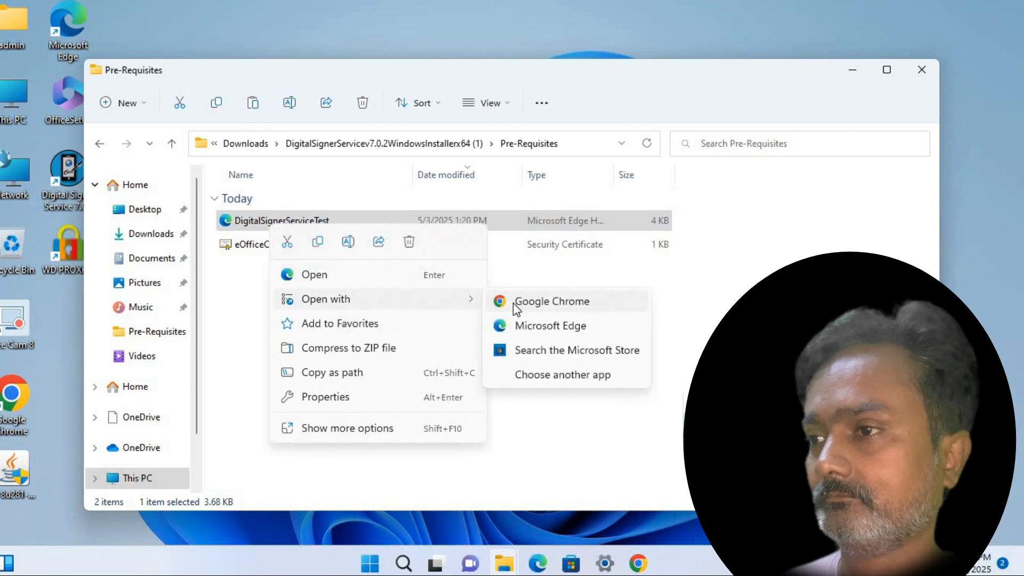
pyautogui.click(513, 303)
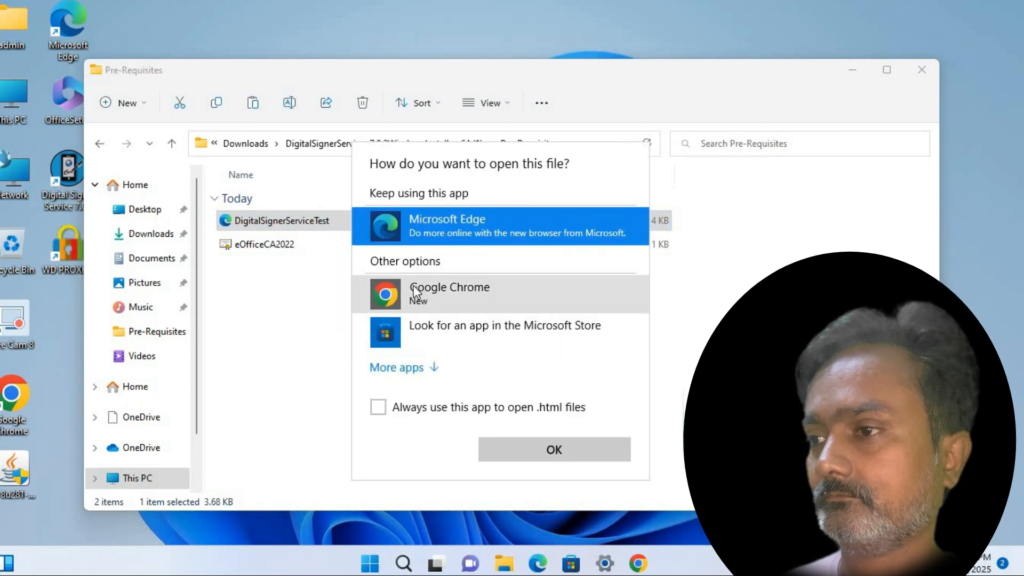
pyautogui.click(414, 288)
pyautogui.click(402, 405)
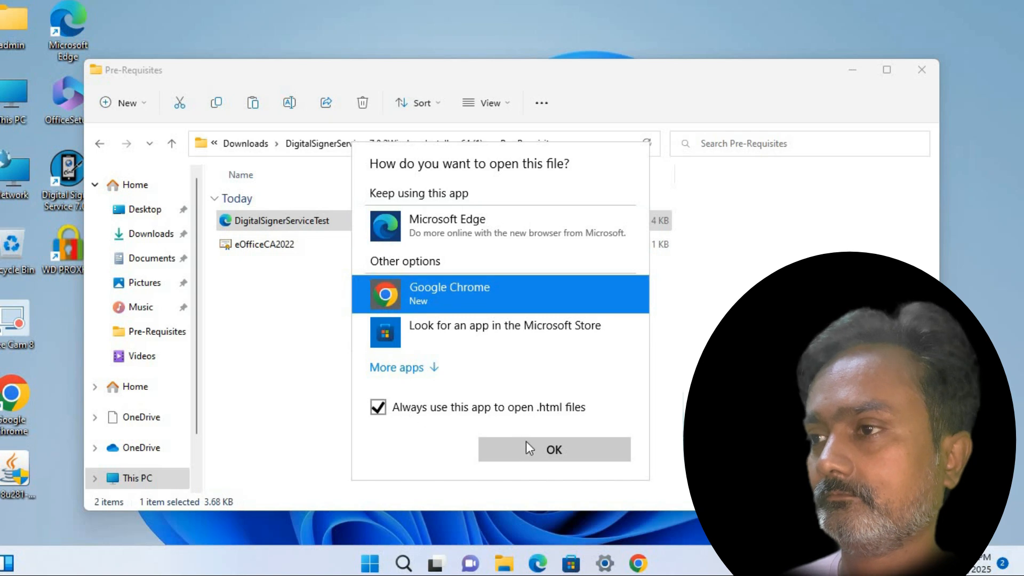
pyautogui.click(549, 456)
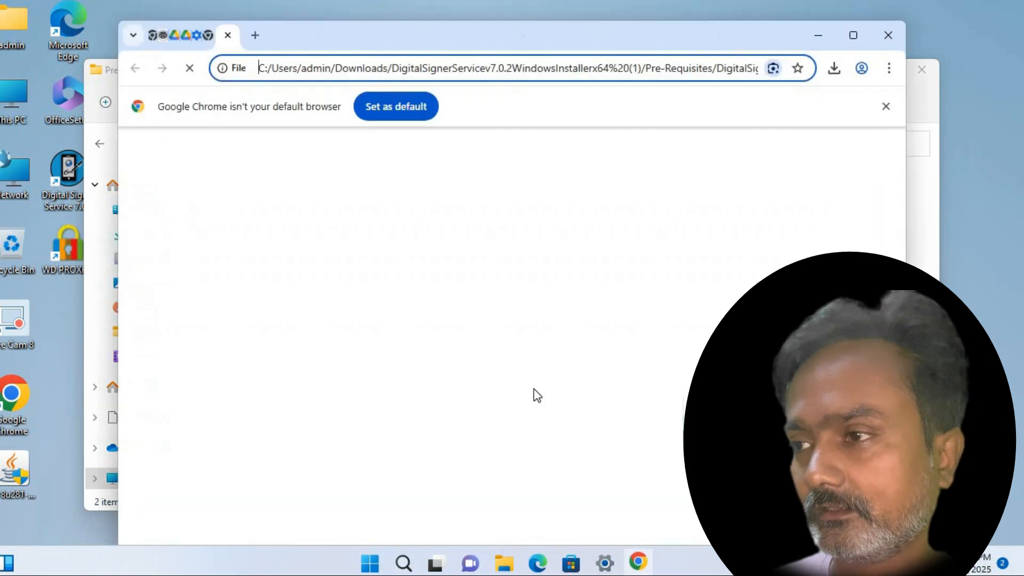
# Check the Digital Signer Service status, getting SUCCESS for version 7.0.2 on port 55103
pyautogui.click(468, 266)
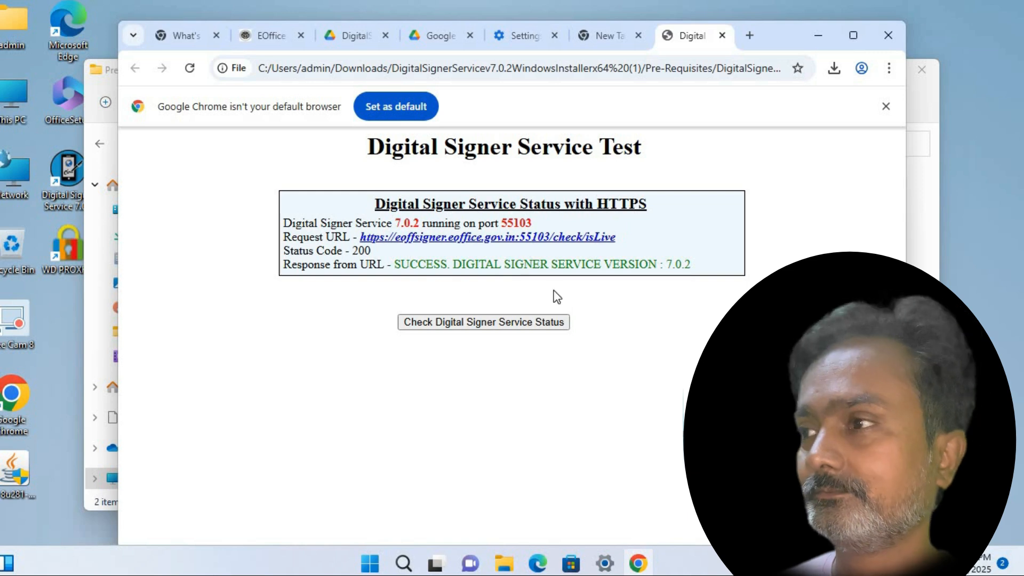
pyautogui.click(507, 69)
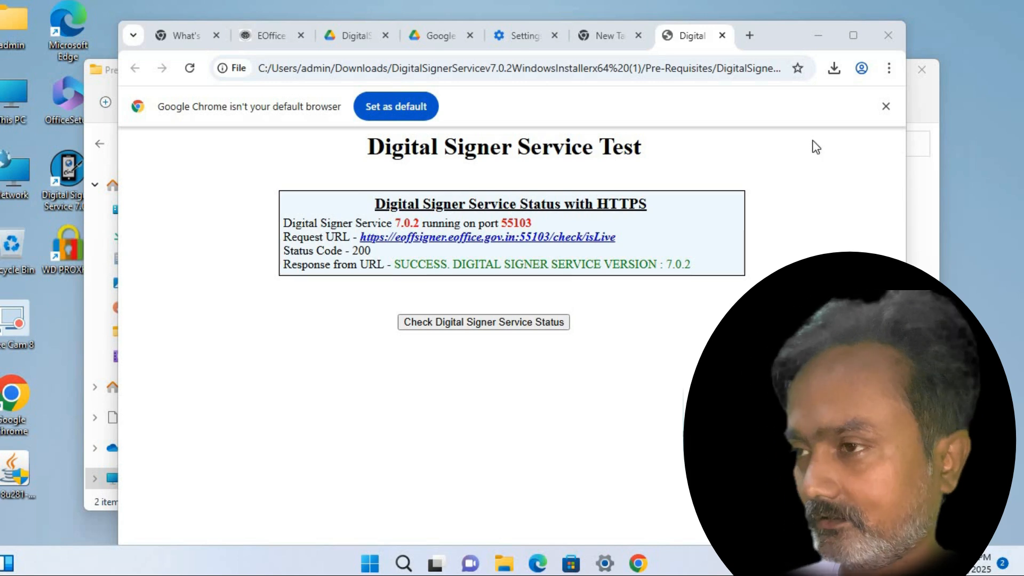
pyautogui.click(802, 49)
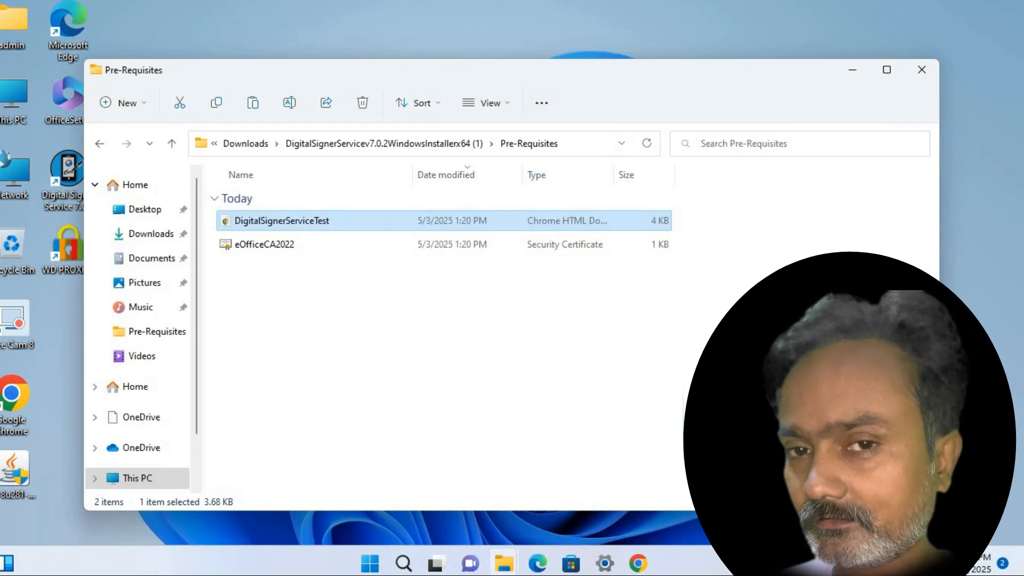
# Search the Start menu for 'vpn'
pyautogui.click(370, 562)
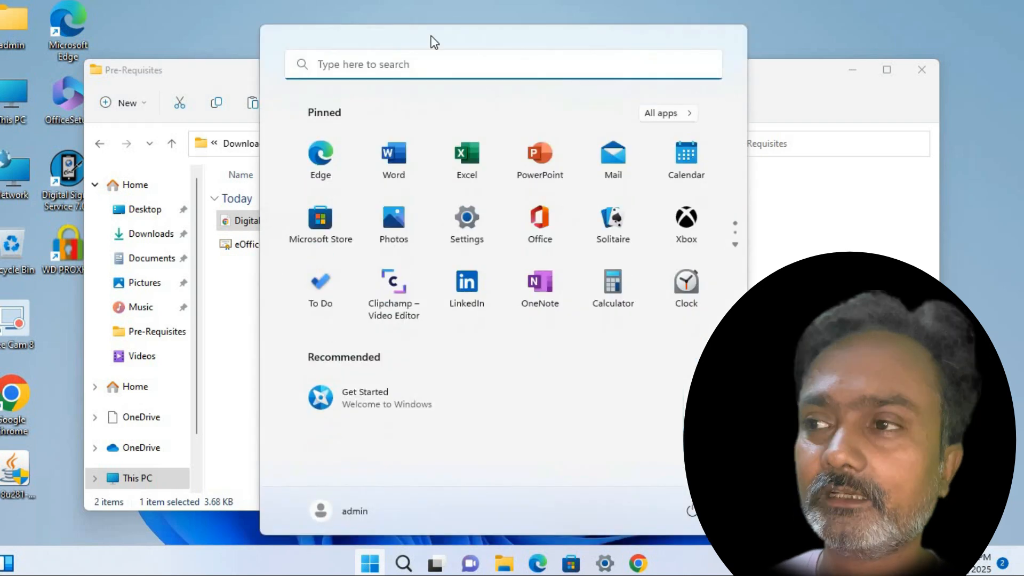
pyautogui.click(426, 63)
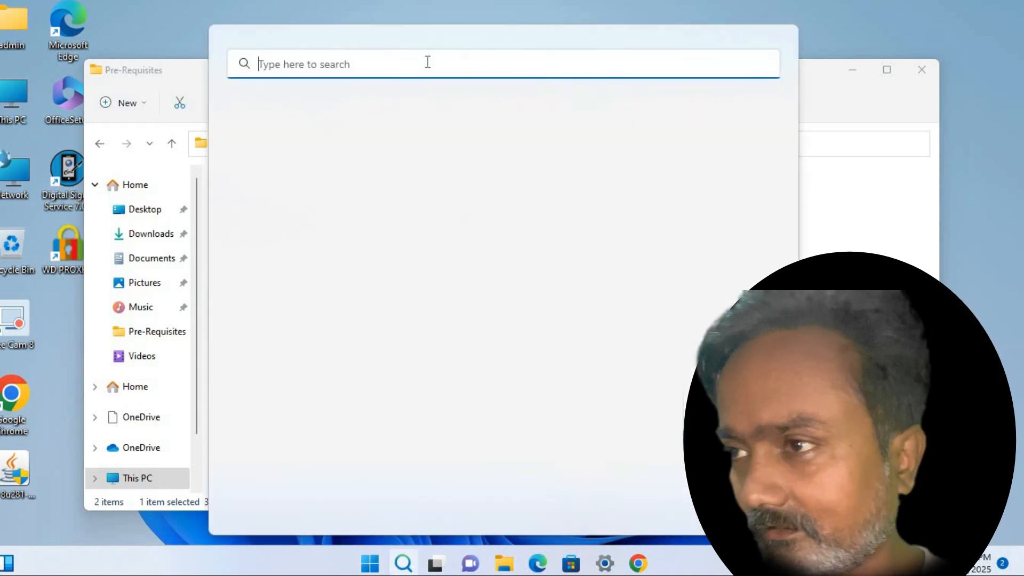
pyautogui.write('vpn')
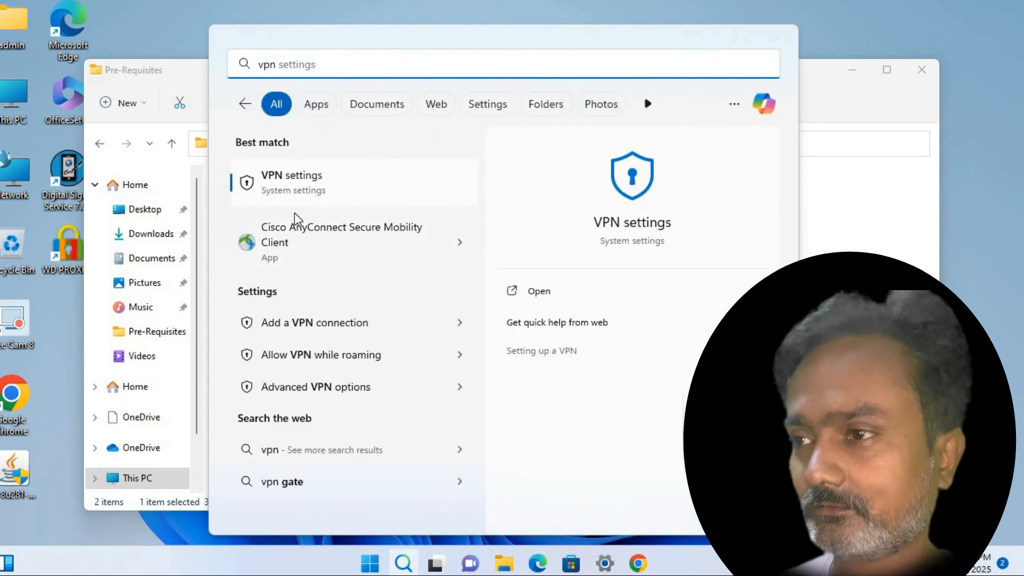
# Launch Cisco AnyConnect Secure Mobility Client and minimize the Pre-Requisites folder window
pyautogui.click(335, 244)
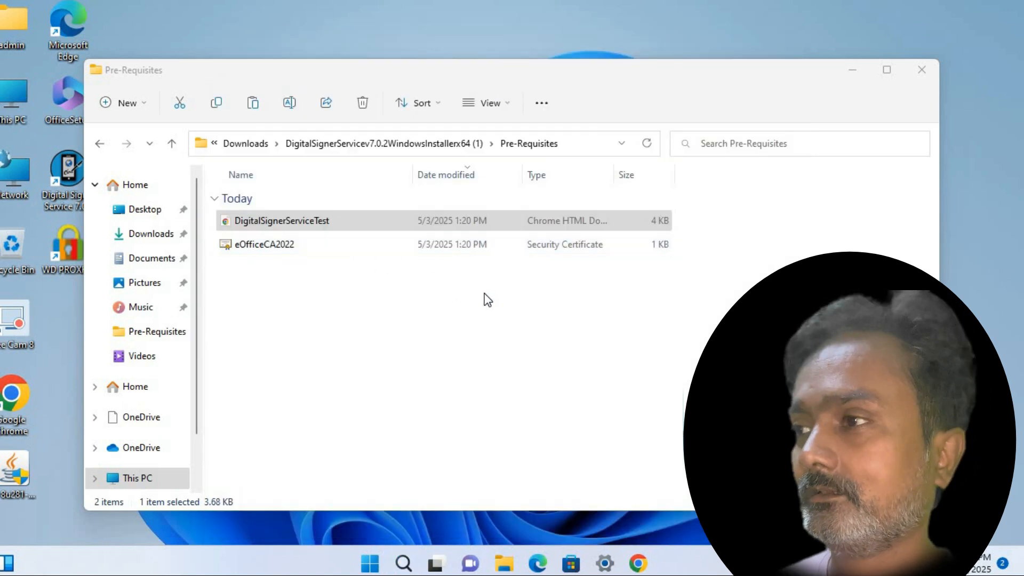
pyautogui.click(847, 77)
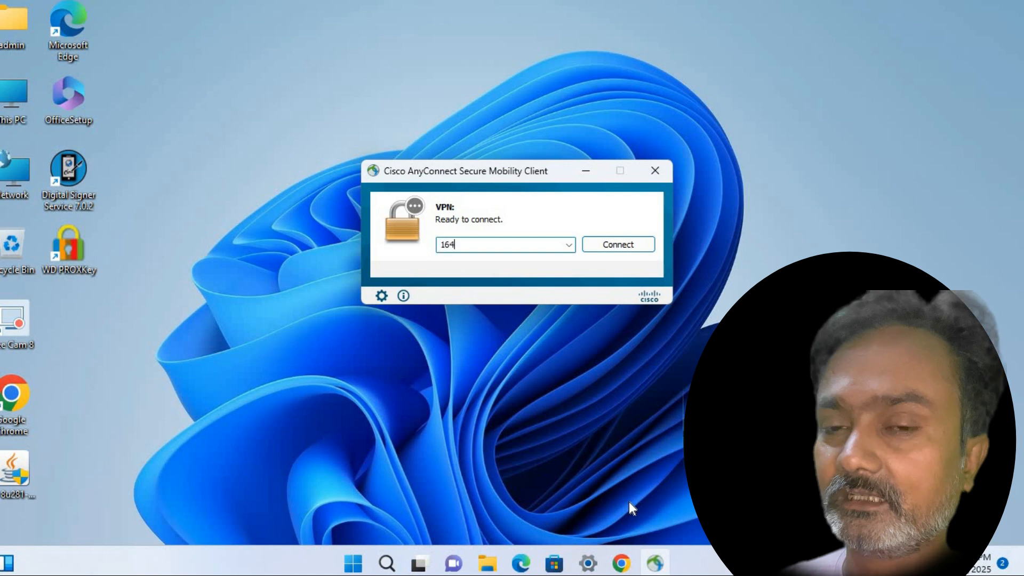
# Complete the server address 164.100.181.252 and connect to it
pyautogui.write('.')
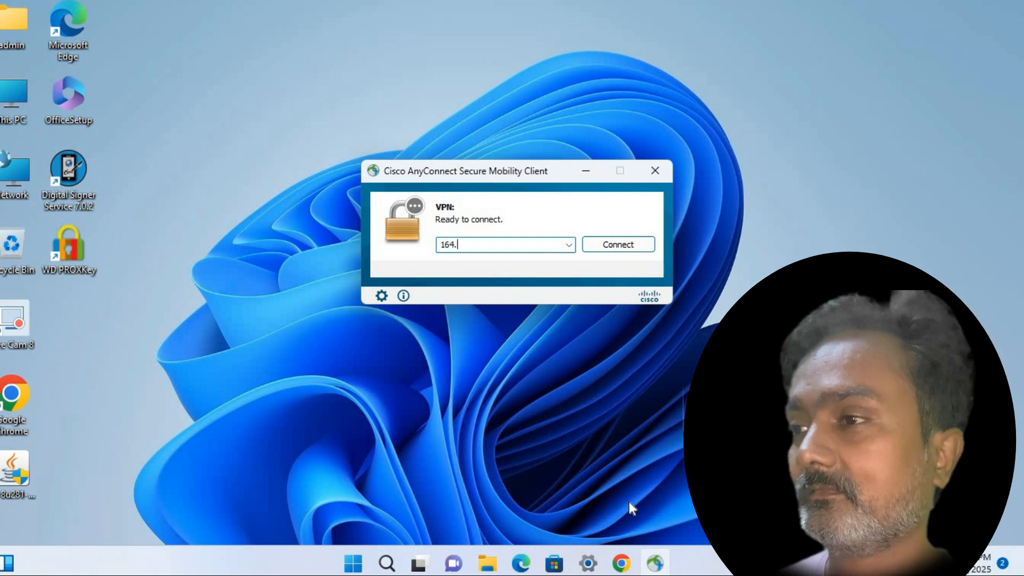
pyautogui.write('100.181.252')
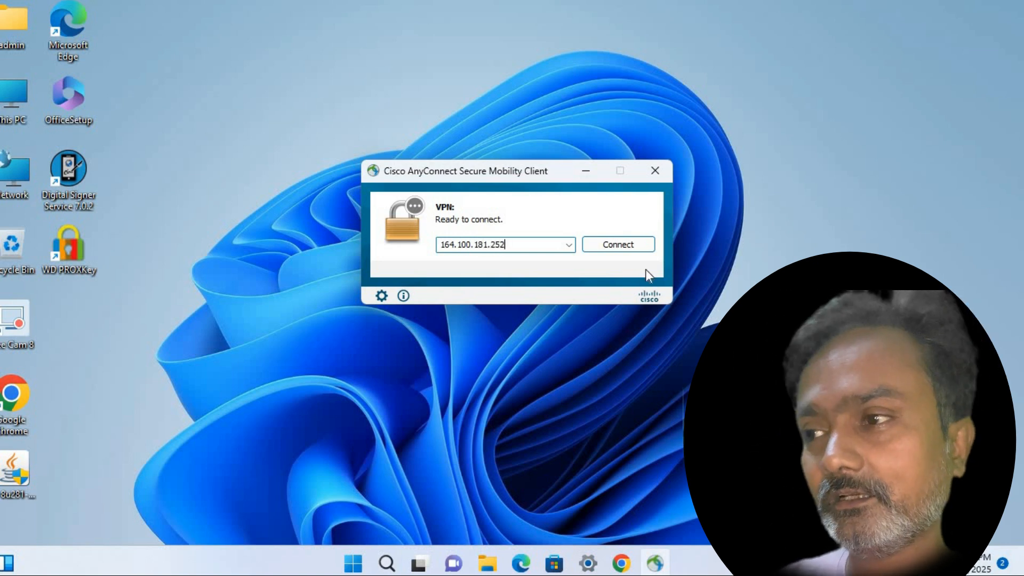
pyautogui.click(603, 248)
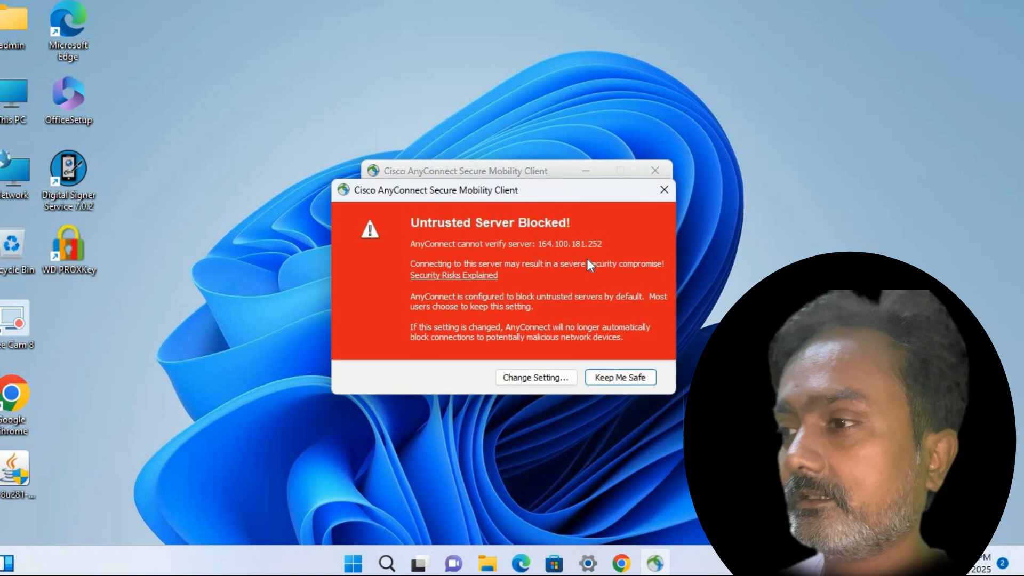
# Disable untrusted-server blocking, enable local LAN access and VPN start on launch in Preferences
pyautogui.click(512, 379)
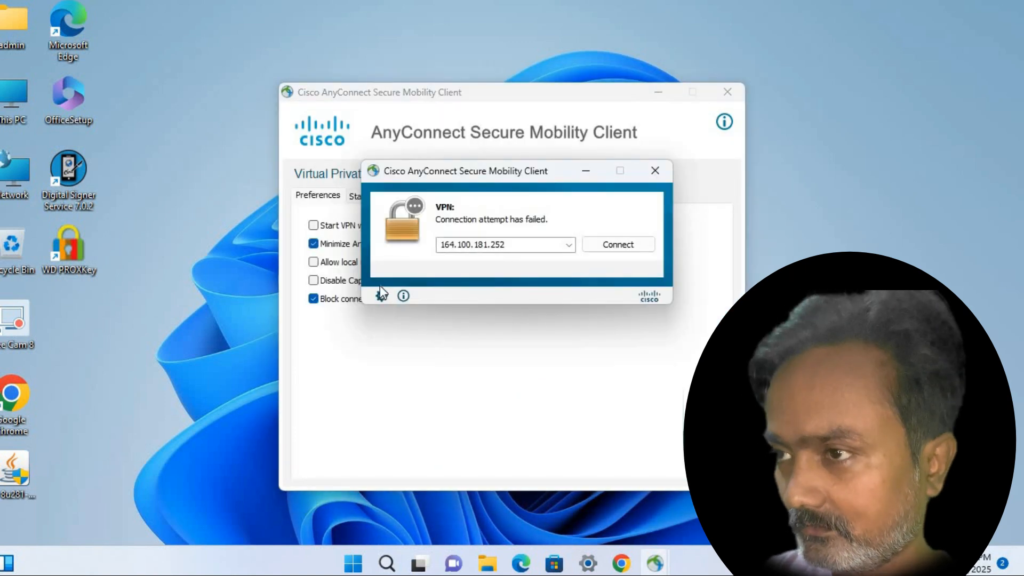
pyautogui.moveTo(458, 177); pyautogui.dragTo(755, 244)
pyautogui.click(313, 299)
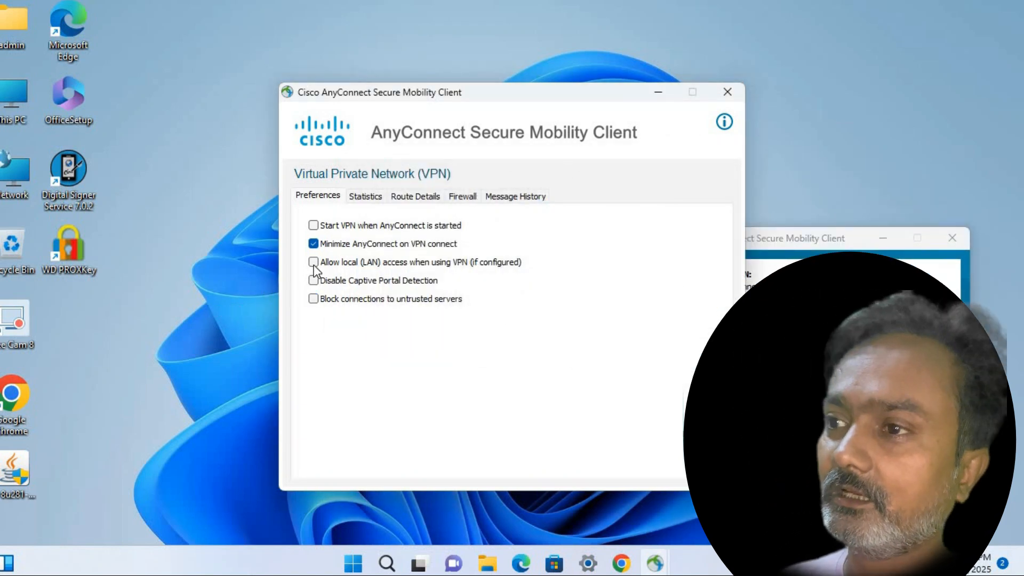
pyautogui.click(314, 262)
pyautogui.click(313, 225)
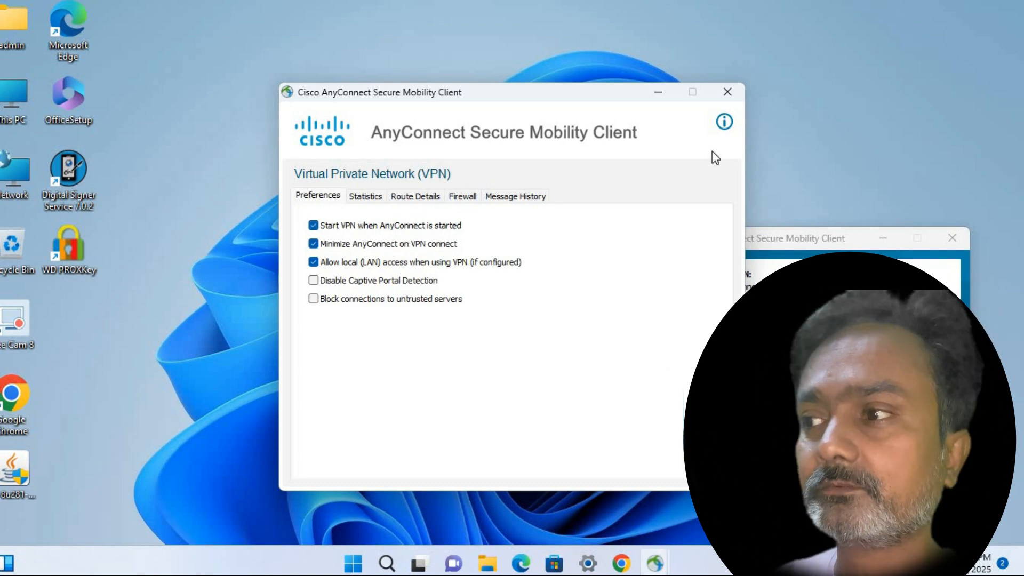
pyautogui.click(727, 92)
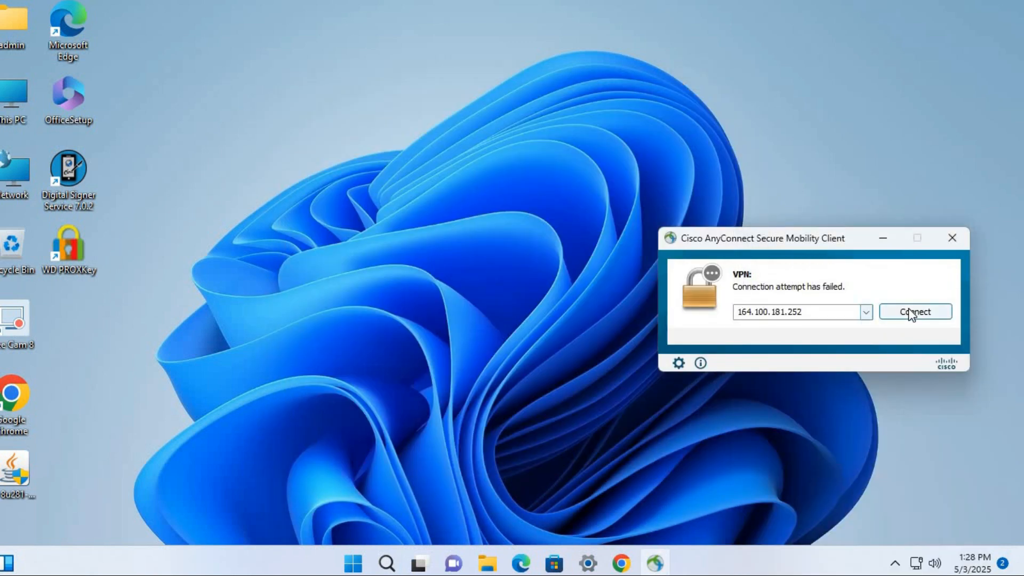
# Reconnect to 164.100.181.252 despite the warning and sign in with the VPN username and password
pyautogui.click(911, 314)
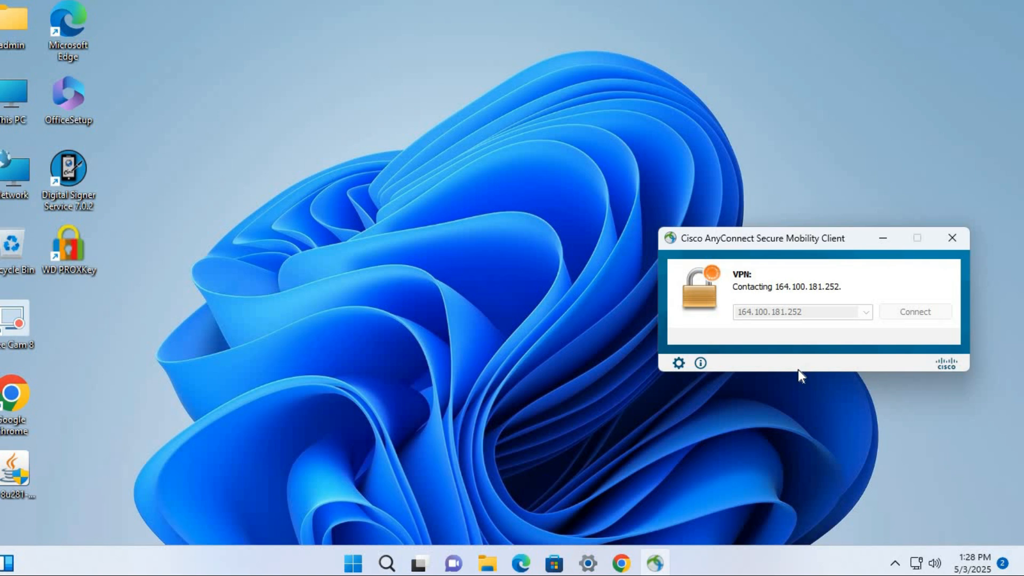
pyautogui.click(519, 389)
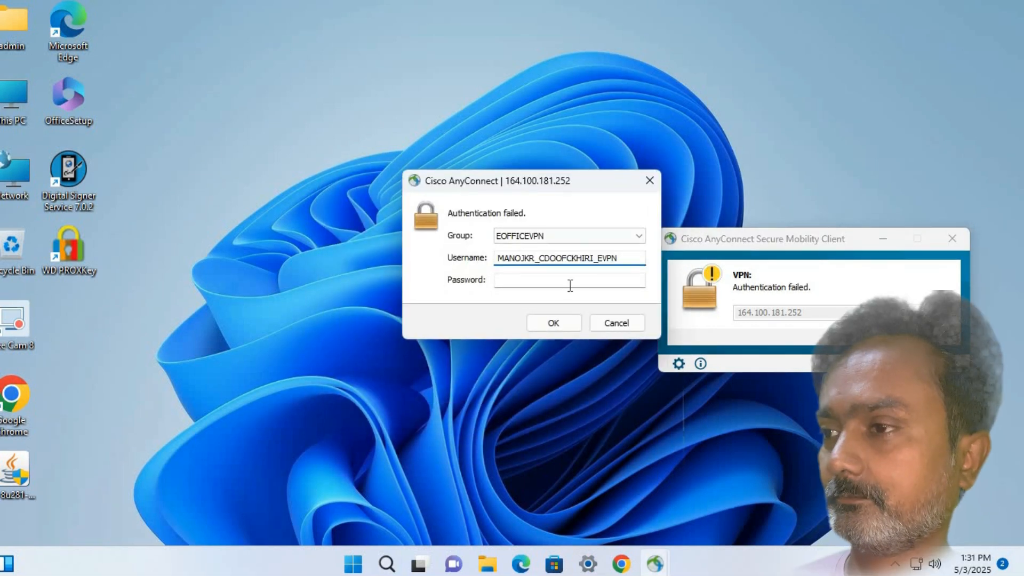
pyautogui.click(569, 284)
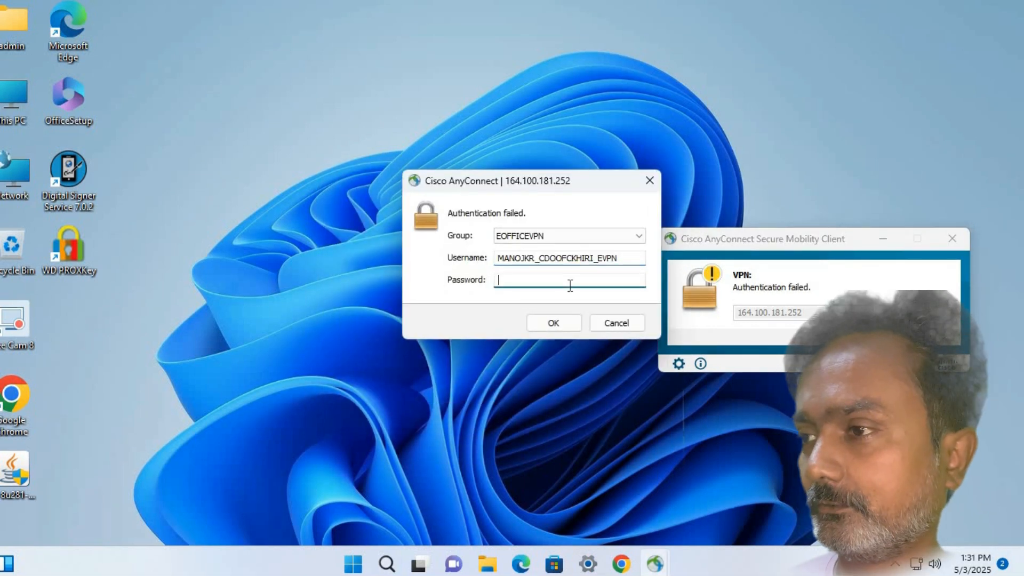
pyautogui.write('***')
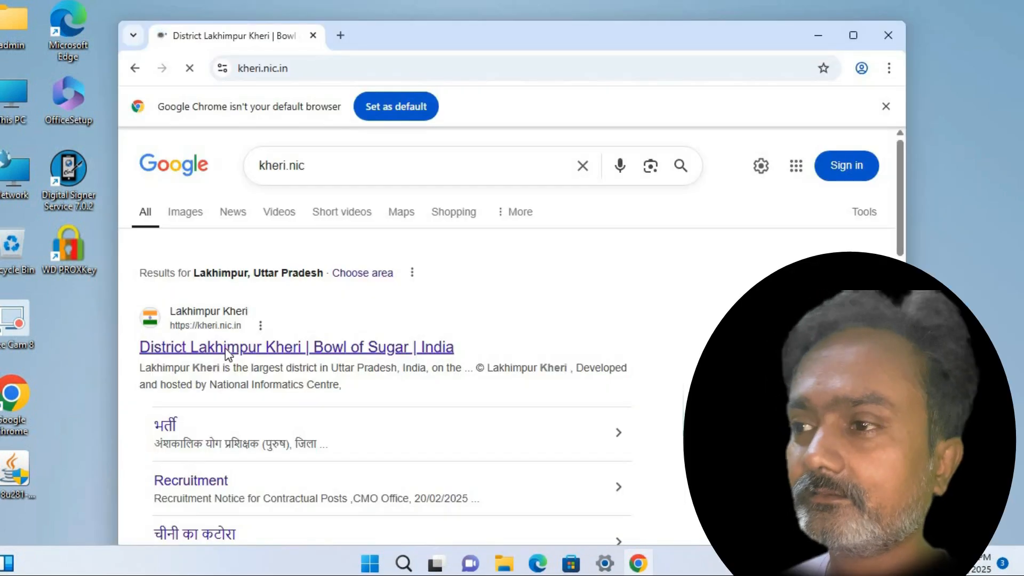
pyautogui.click(225, 348)
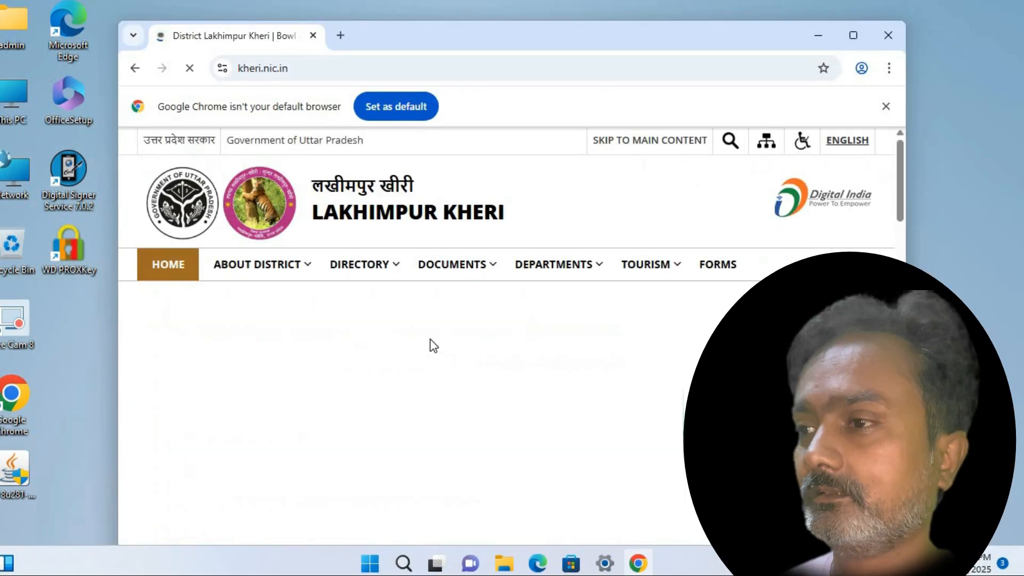
# Follow 'e-office UP' to the eOffice Portal link, accept the redirect, and maximize Chrome
pyautogui.scroll(-3, 430, 342)
pyautogui.scroll(-2, 420, 355)
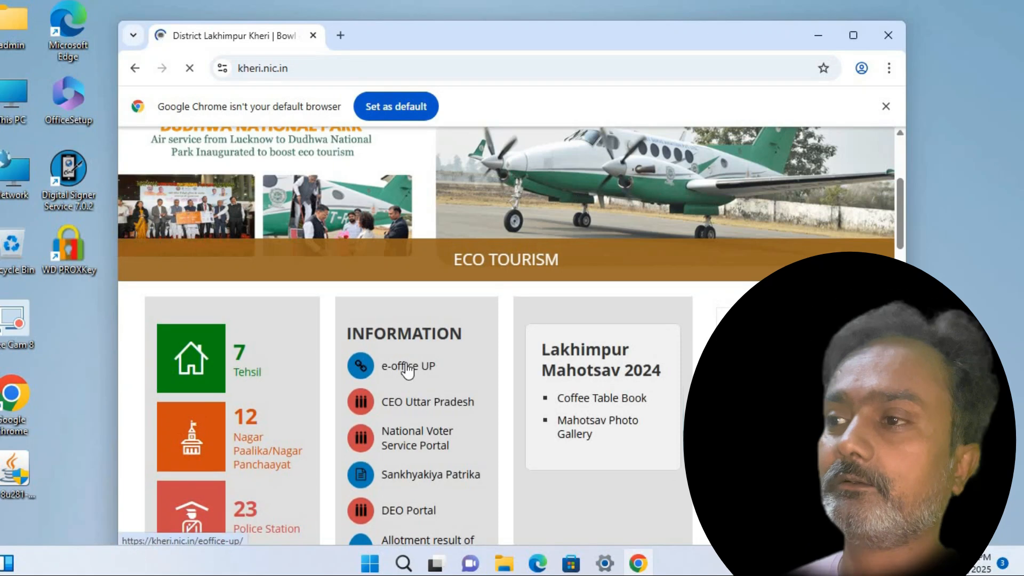
pyautogui.click(407, 365)
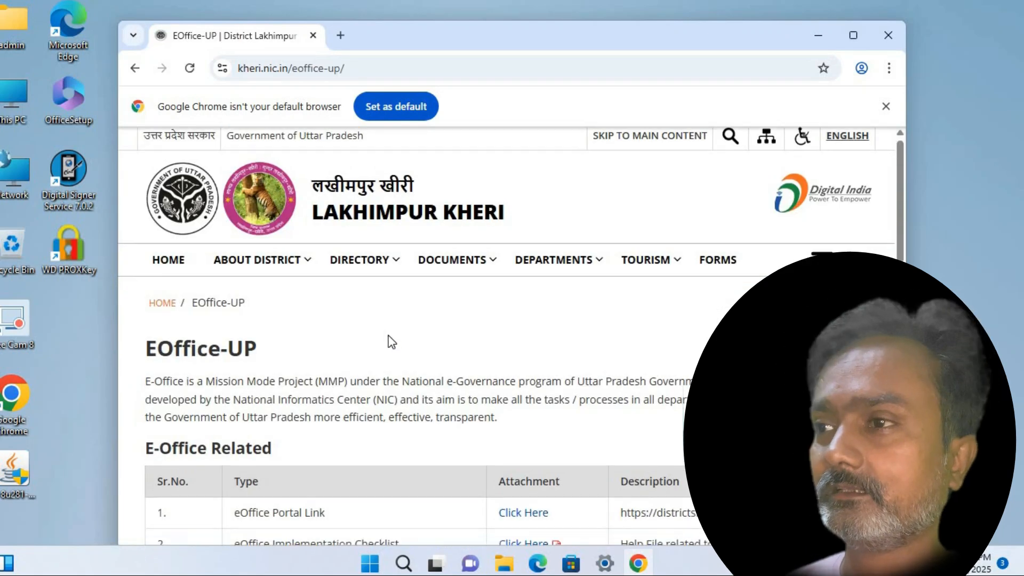
pyautogui.scroll(-3, 392, 341)
pyautogui.click(533, 368)
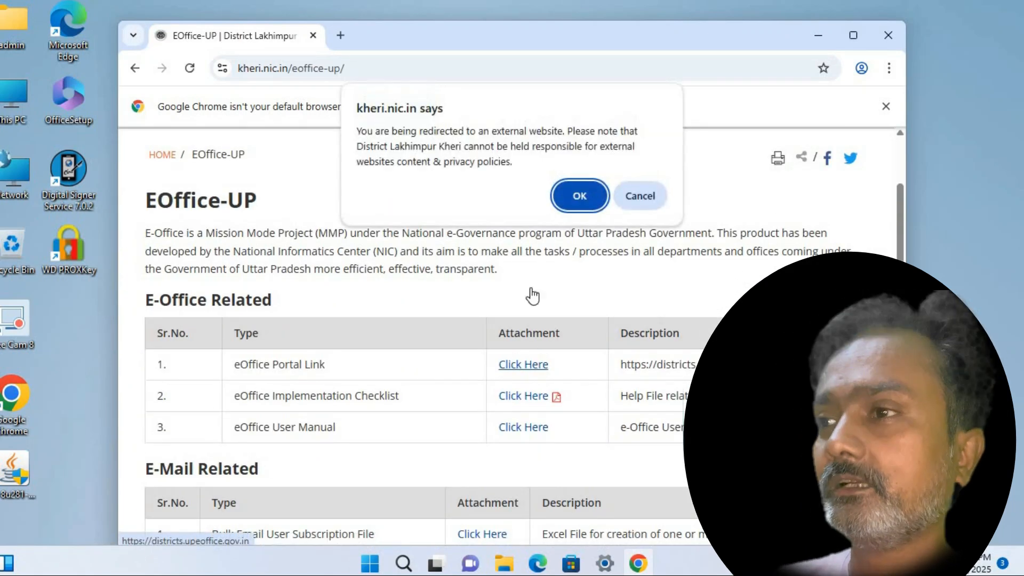
pyautogui.click(568, 199)
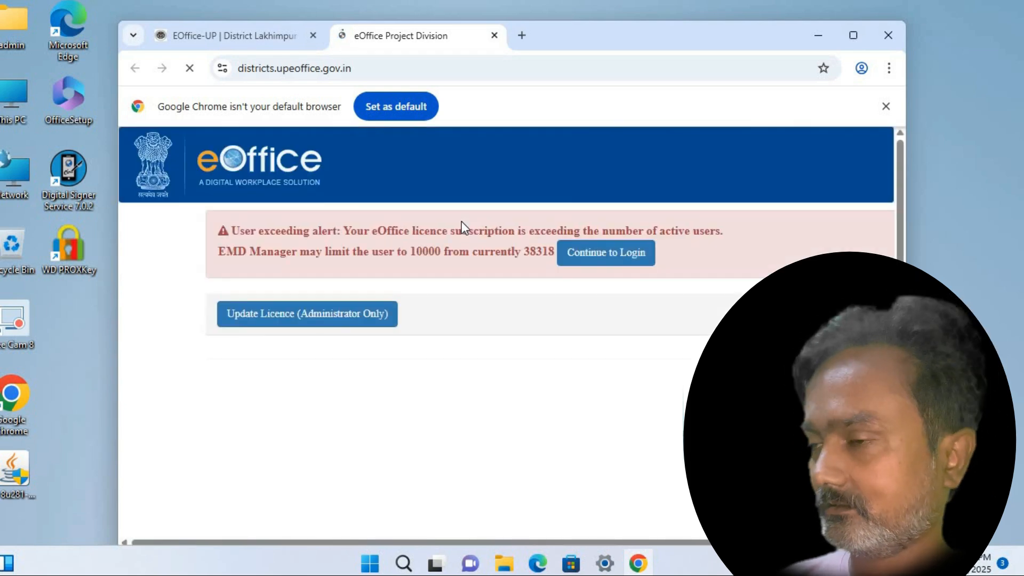
pyautogui.click(849, 36)
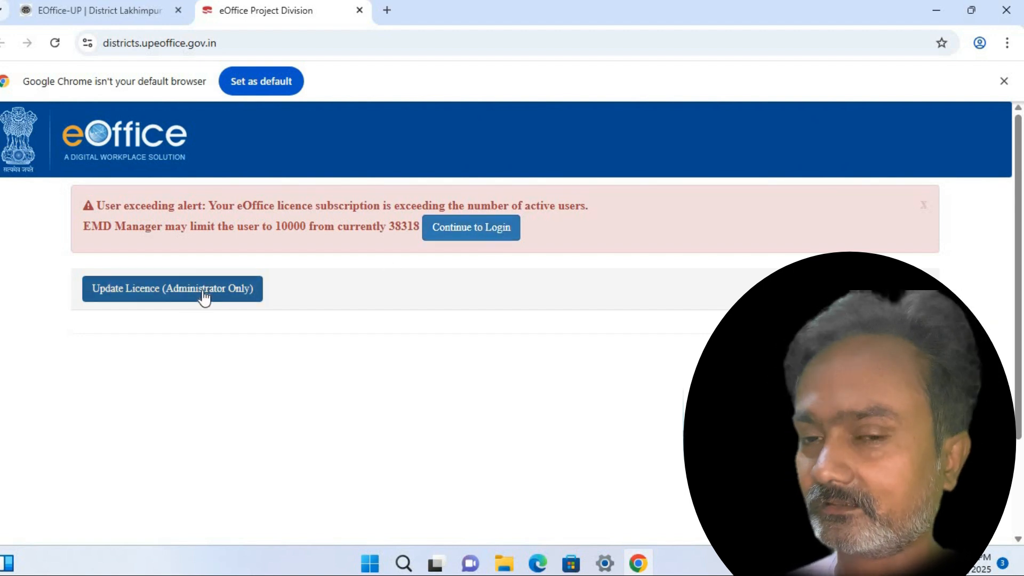
# Continue past the licence alert to Parichay login and focus the Email or Mobile Number field
pyautogui.click(477, 237)
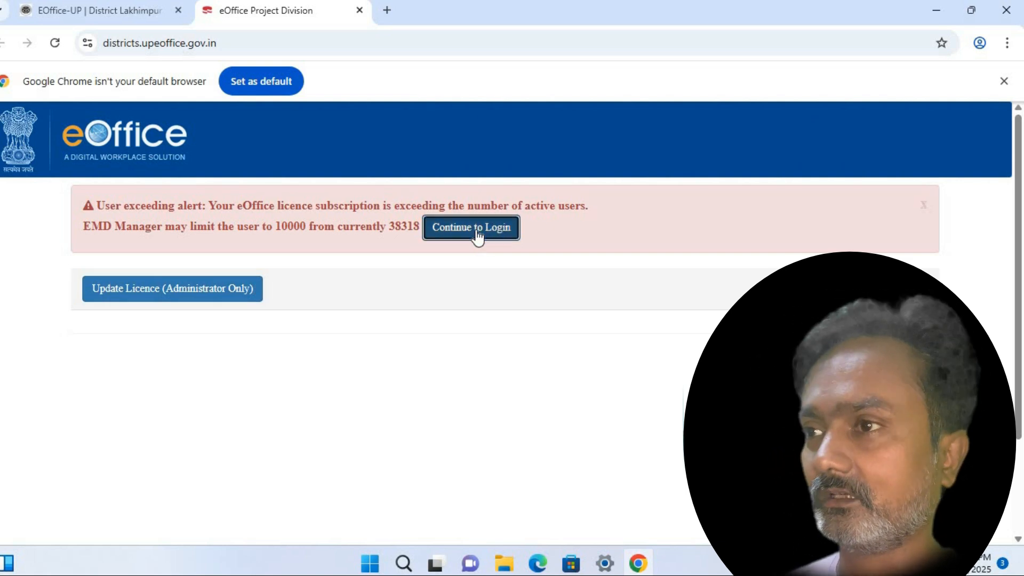
pyautogui.click(476, 233)
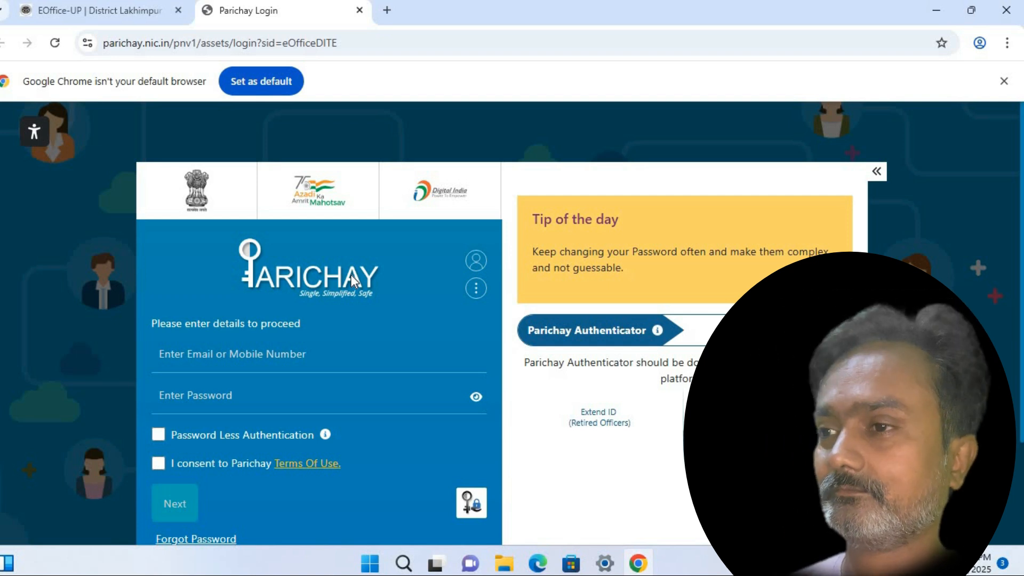
pyautogui.click(172, 357)
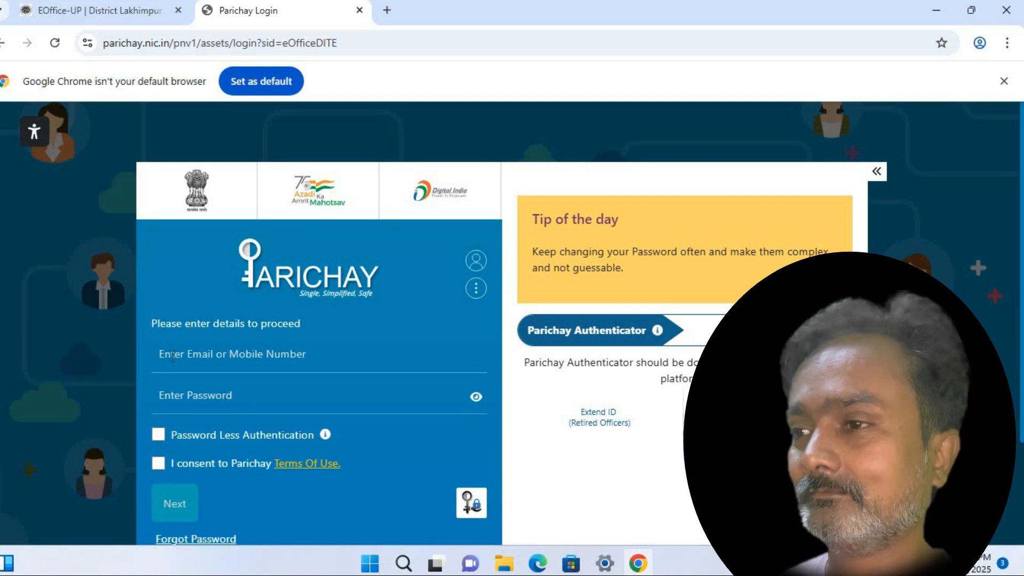
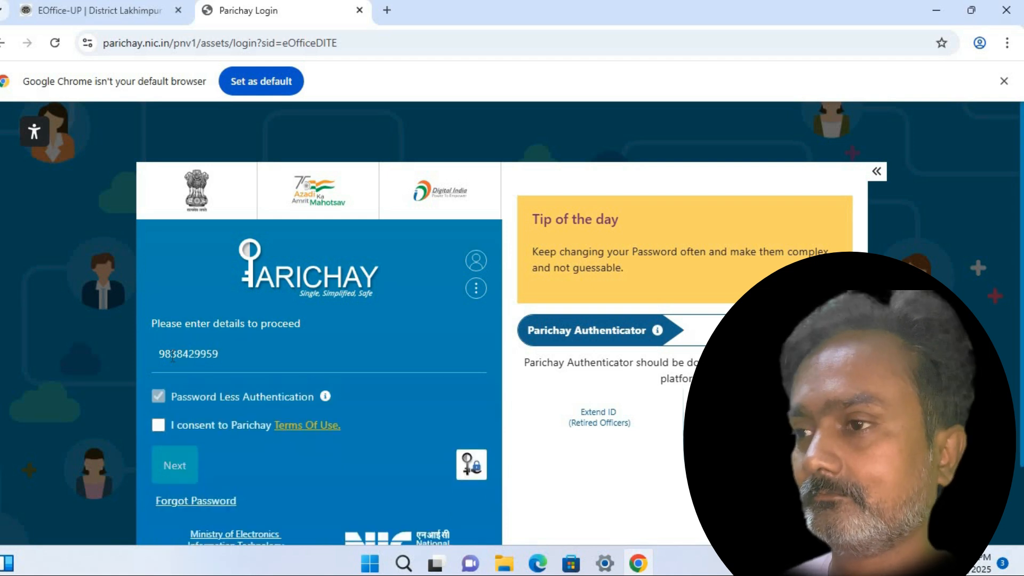
# Enter the registered mobile number, accept the Parichay Terms of Use and request an OTP for password-less sign-in
pyautogui.click(158, 426)
pyautogui.click(171, 471)
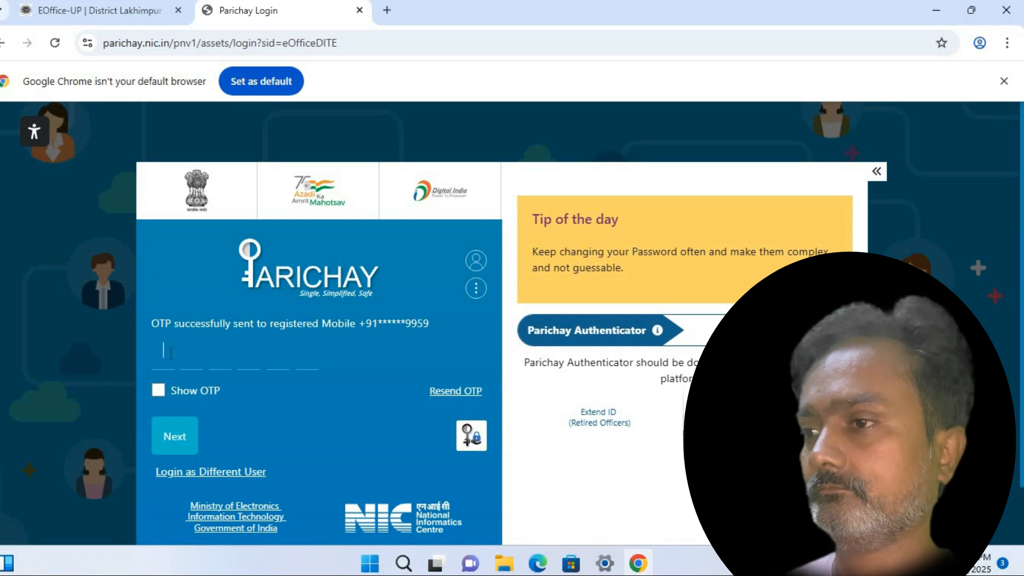
# Enter the six-digit OTP received on the mobile to sign in to the eOffice WAW Portal
pyautogui.write('1234')
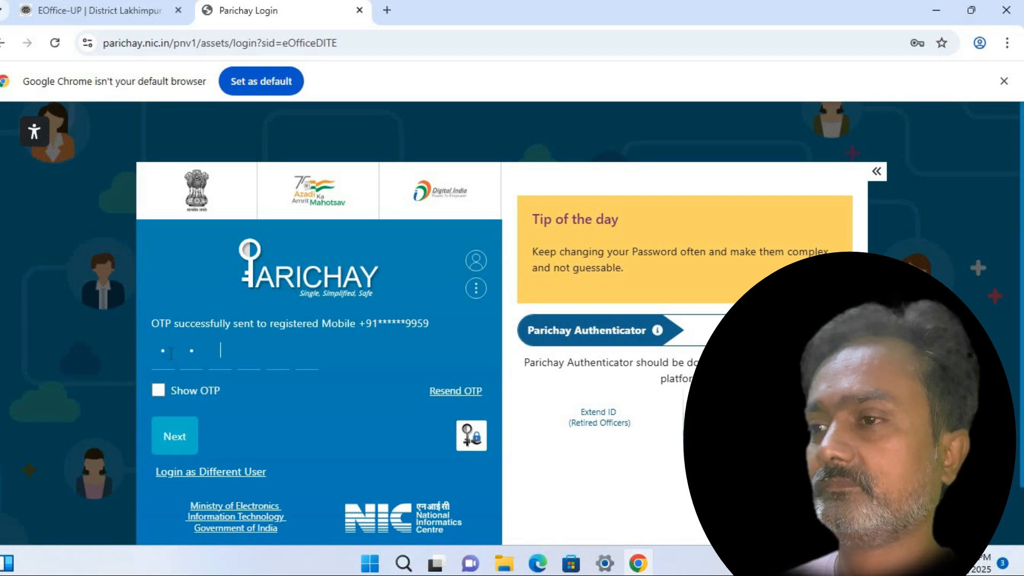
pyautogui.write('56')
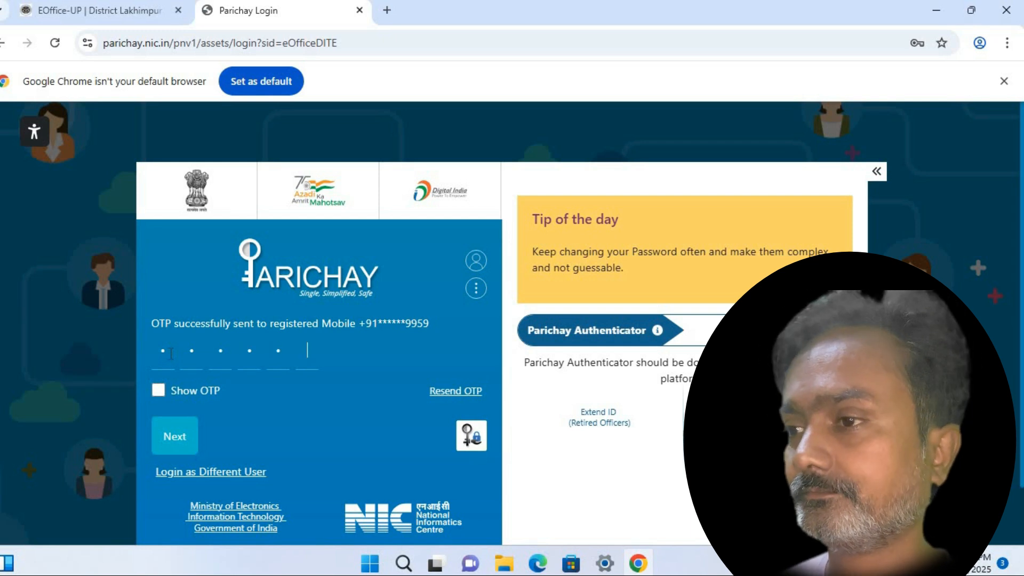
pyautogui.press('Return')
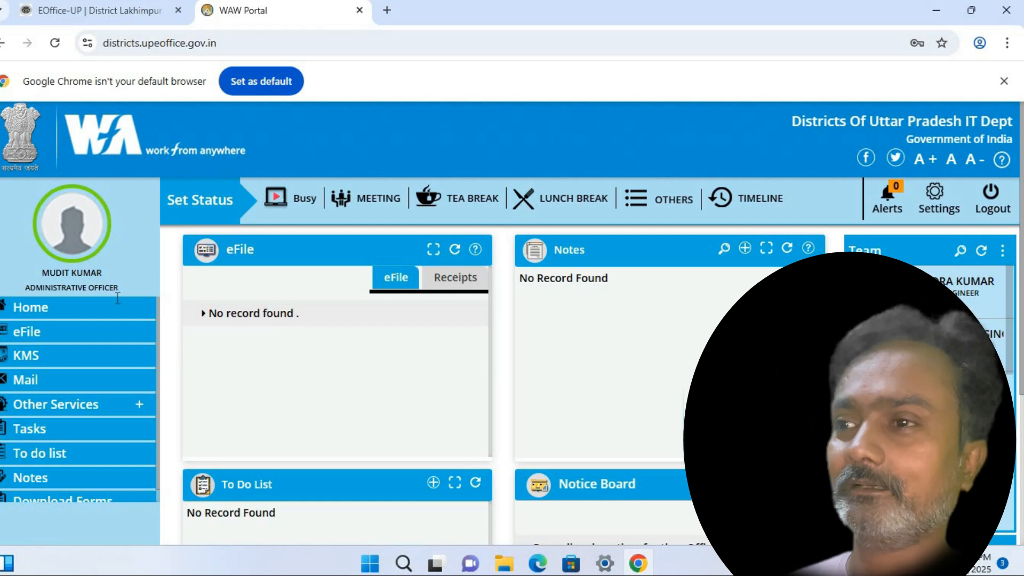
# Re-maximize Chrome and open eFile, trying Send on the File Inbox, which shows No Record(s) Found
pyautogui.doubleClick(450, 9)
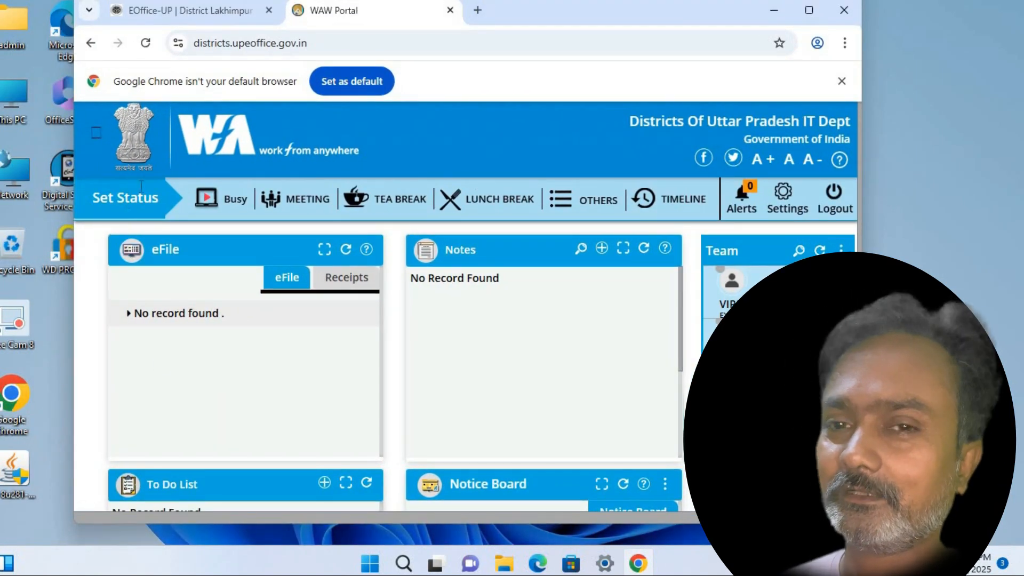
pyautogui.click(808, 10)
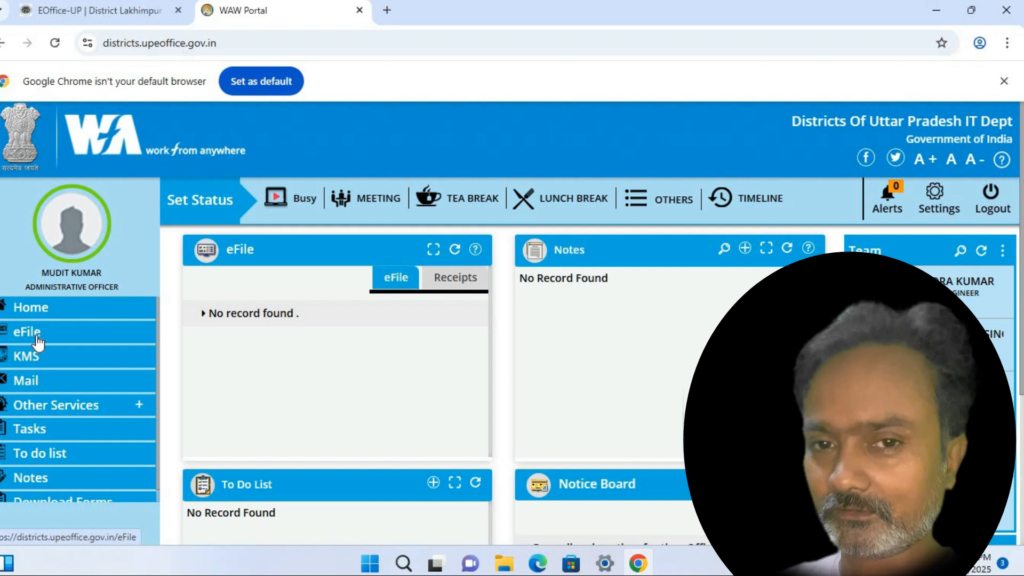
pyautogui.click(38, 341)
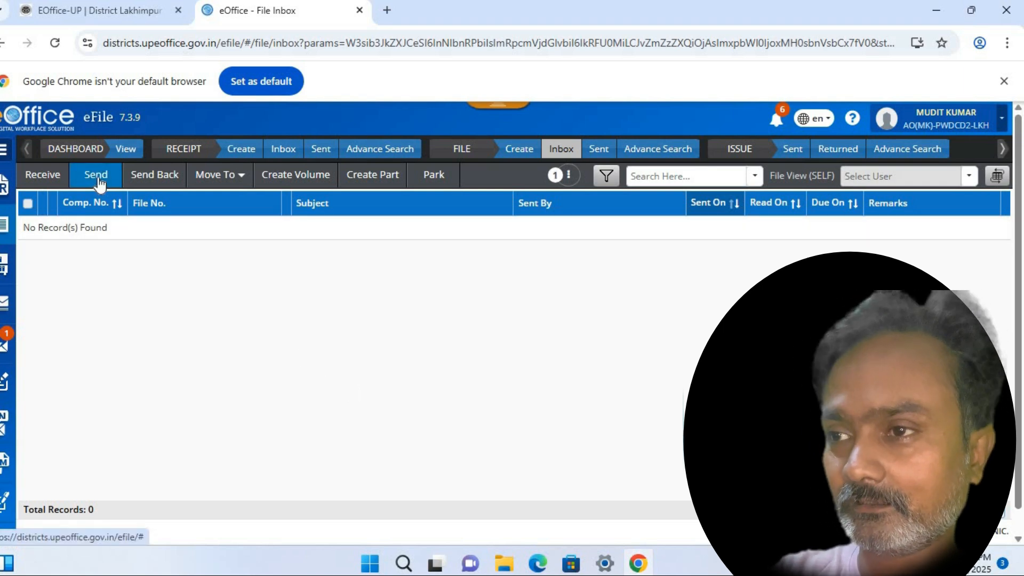
pyautogui.click(98, 184)
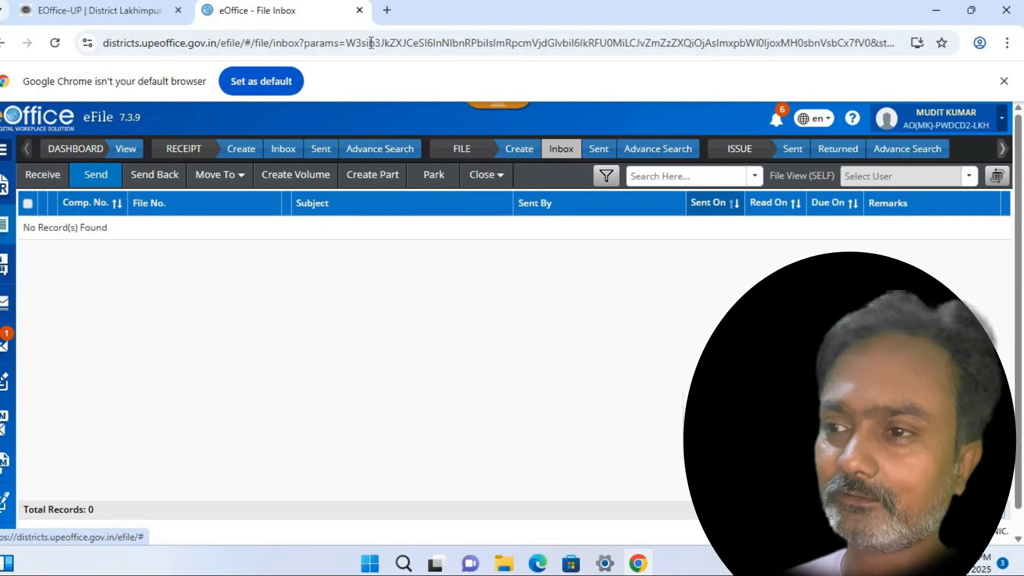
# Go to Register for Signing > DSC Registration and start Register DSC, which reports No DSC found
pyautogui.doubleClick(463, 21)
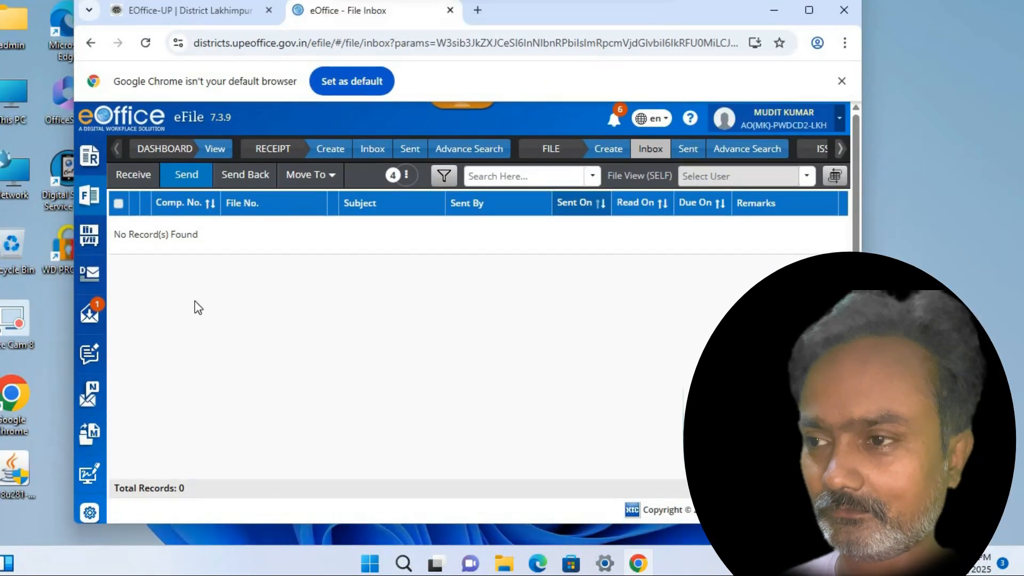
pyautogui.scroll(-1, 91, 467)
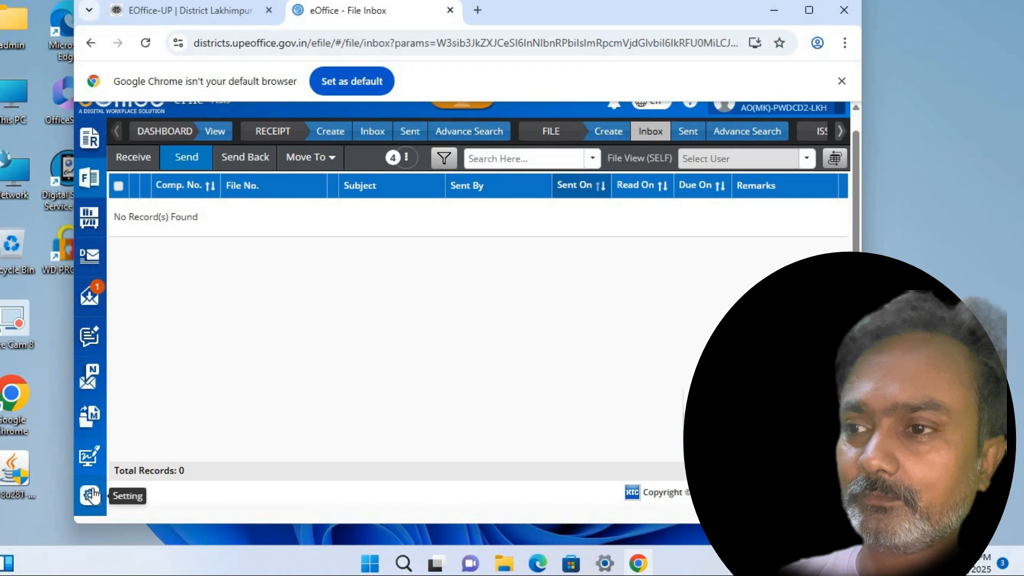
pyautogui.click(89, 458)
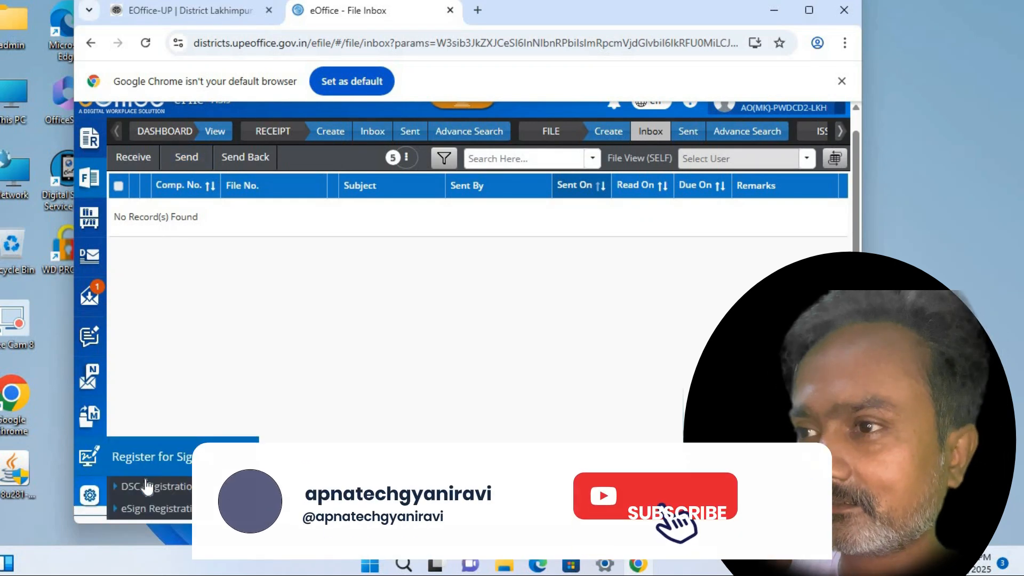
pyautogui.click(165, 498)
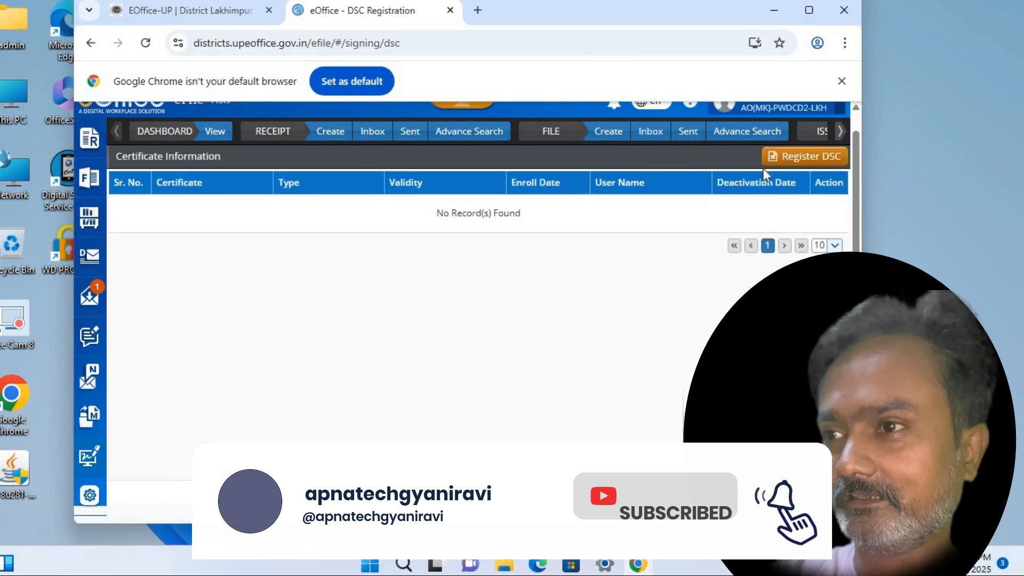
pyautogui.click(814, 158)
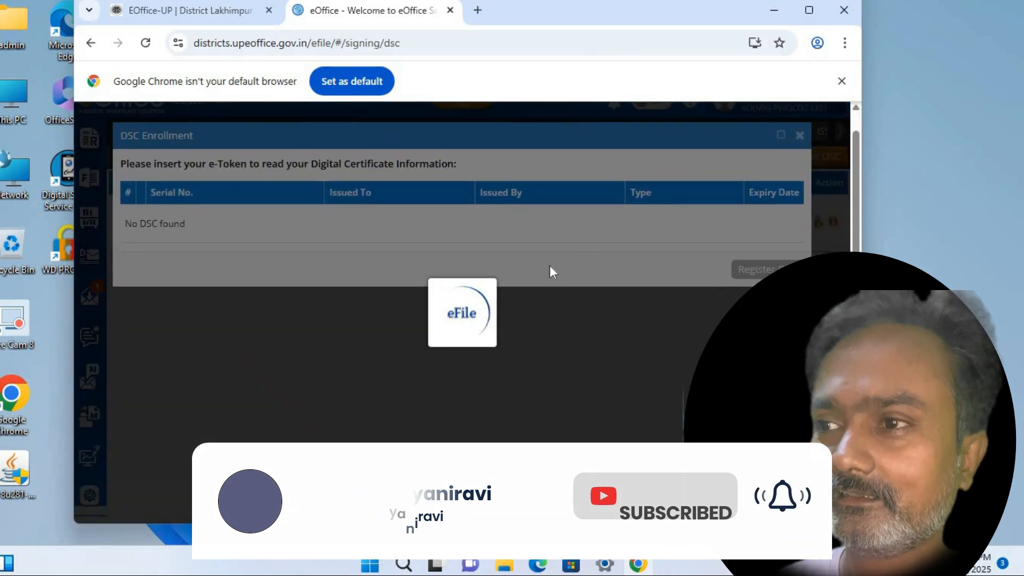